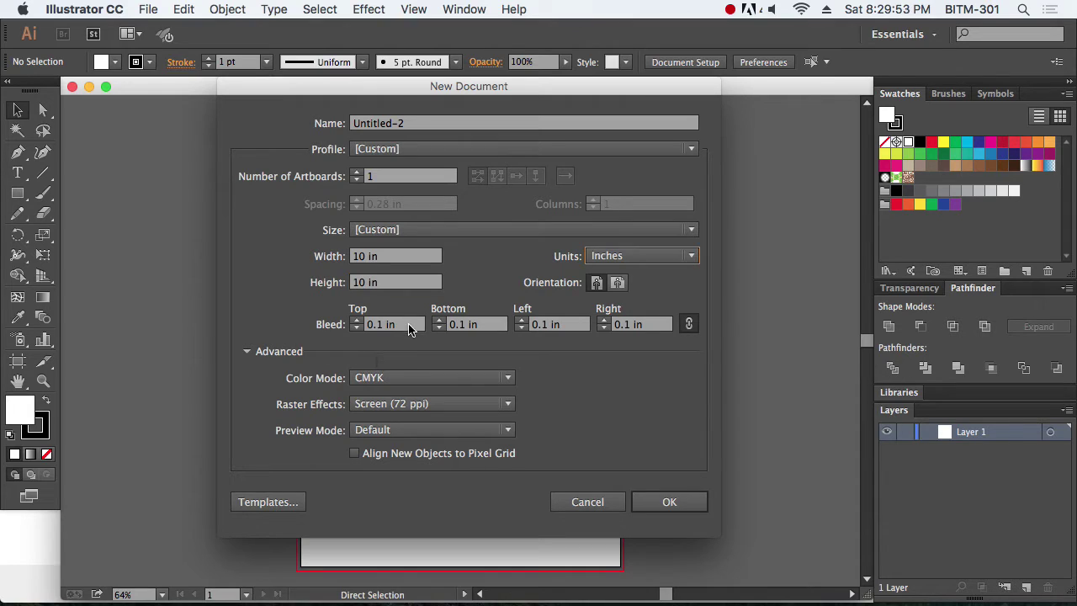
# Set the bleed to 0 in on all sides and create the 10 by 10 in CMYK document
pyautogui.write('0')
pyautogui.press('Tab')
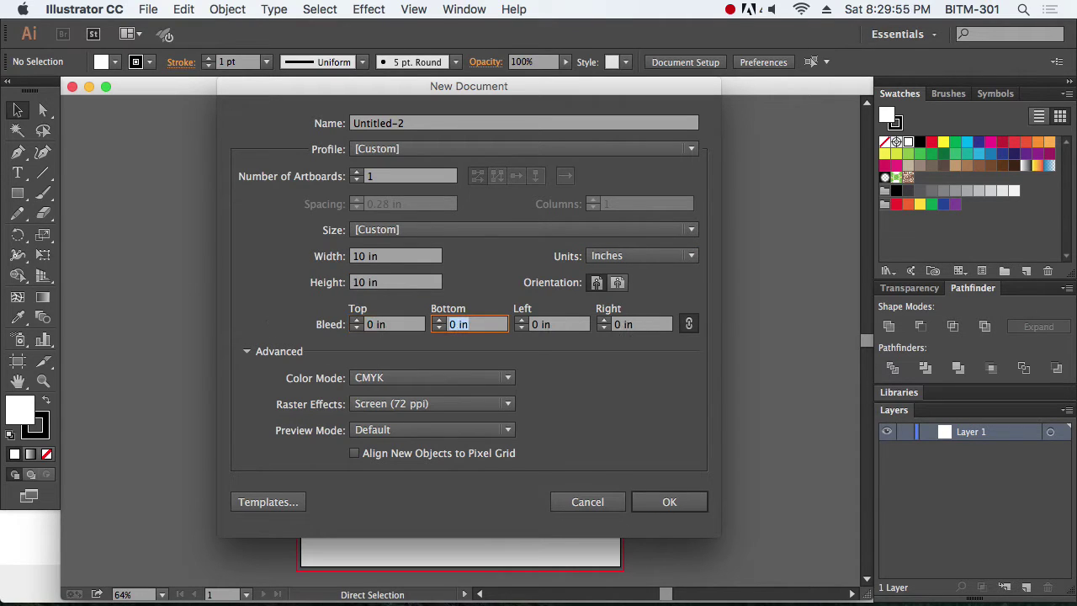
pyautogui.click(247, 351)
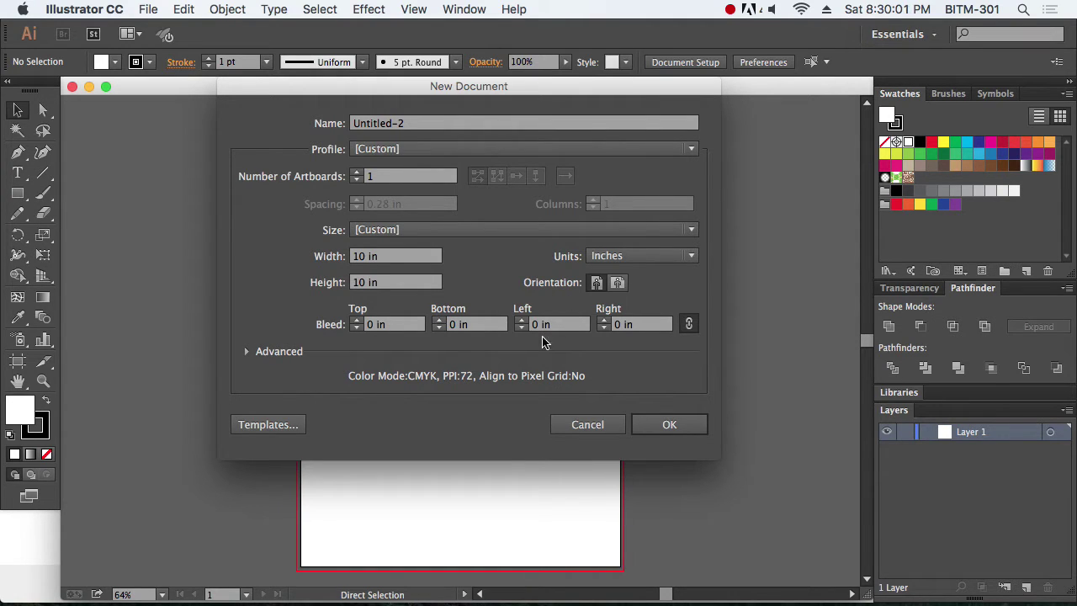
pyautogui.click(681, 432)
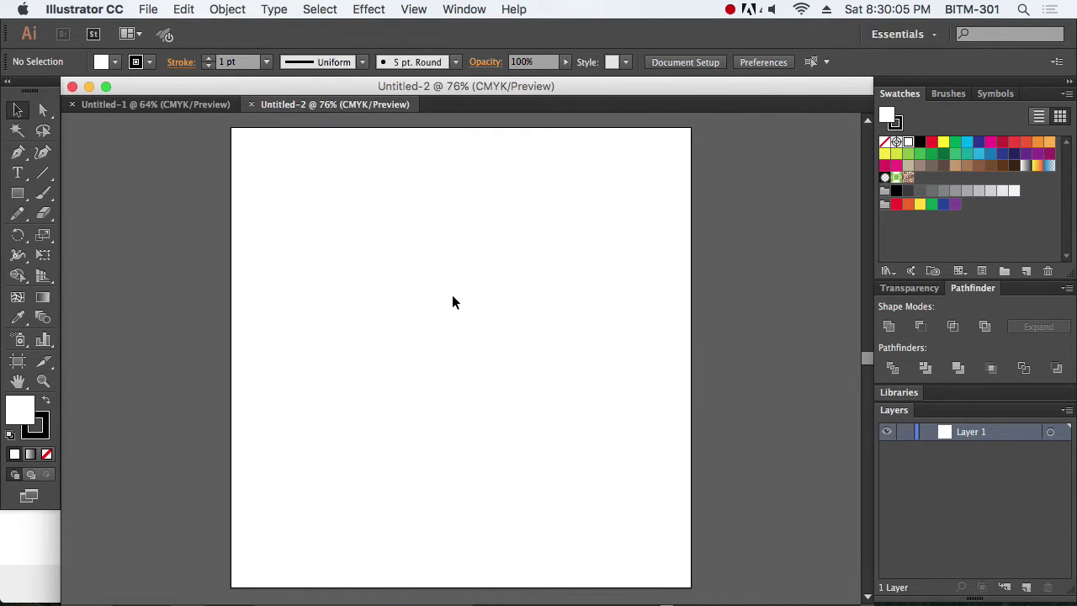
# Draw a tall, narrow rectangle in the upper middle of the artboard and round its corners fully into a capsule
pyautogui.click(19, 195)
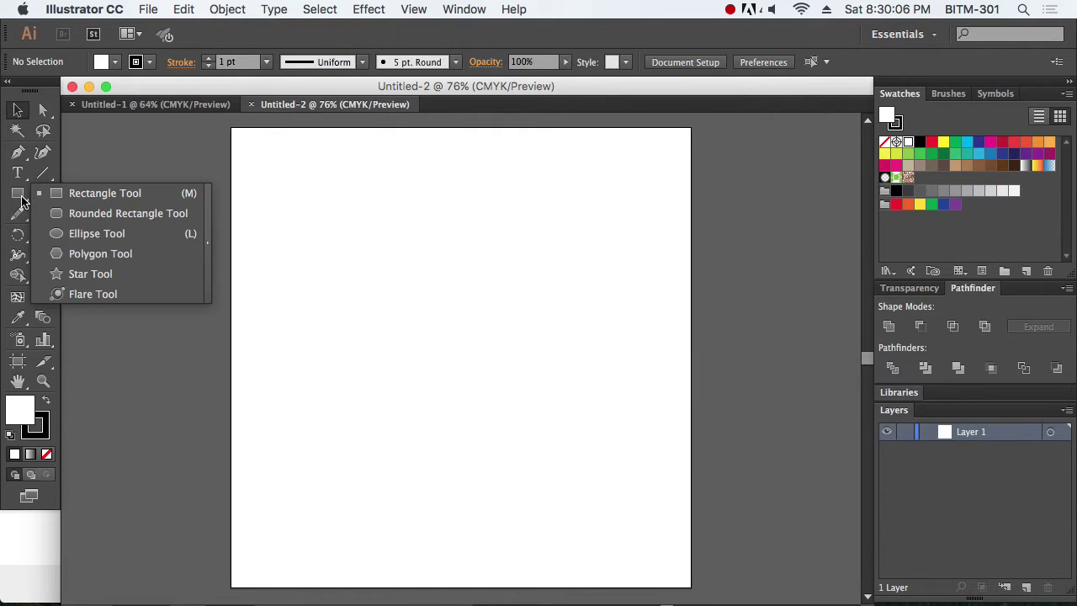
pyautogui.click(107, 195)
pyautogui.moveTo(417, 237); pyautogui.dragTo(476, 396)
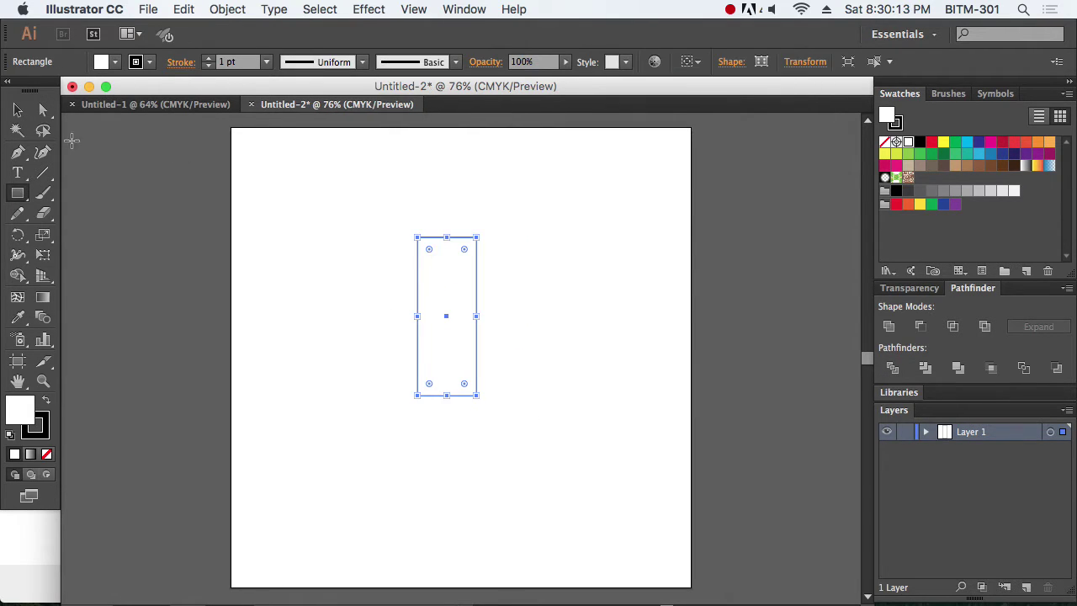
pyautogui.click(20, 111)
pyautogui.moveTo(337, 207); pyautogui.dragTo(603, 414)
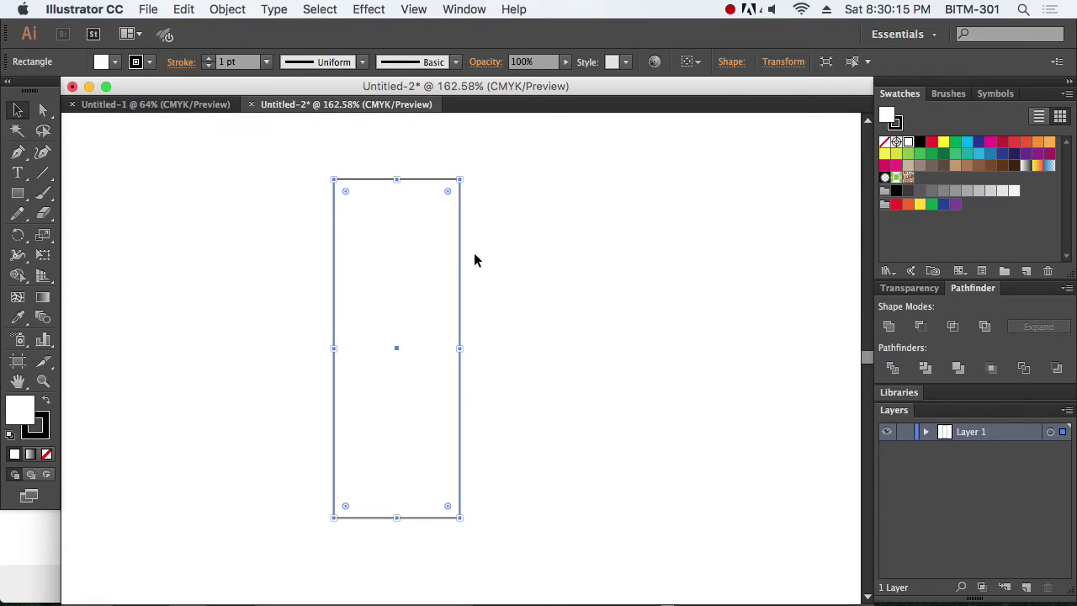
pyautogui.moveTo(450, 196); pyautogui.dragTo(404, 311)
pyautogui.click(610, 409)
# Make a copy of the capsule rotated by 90° about its centre
pyautogui.click(333, 320)
pyautogui.doubleClick(18, 238)
pyautogui.write('90')
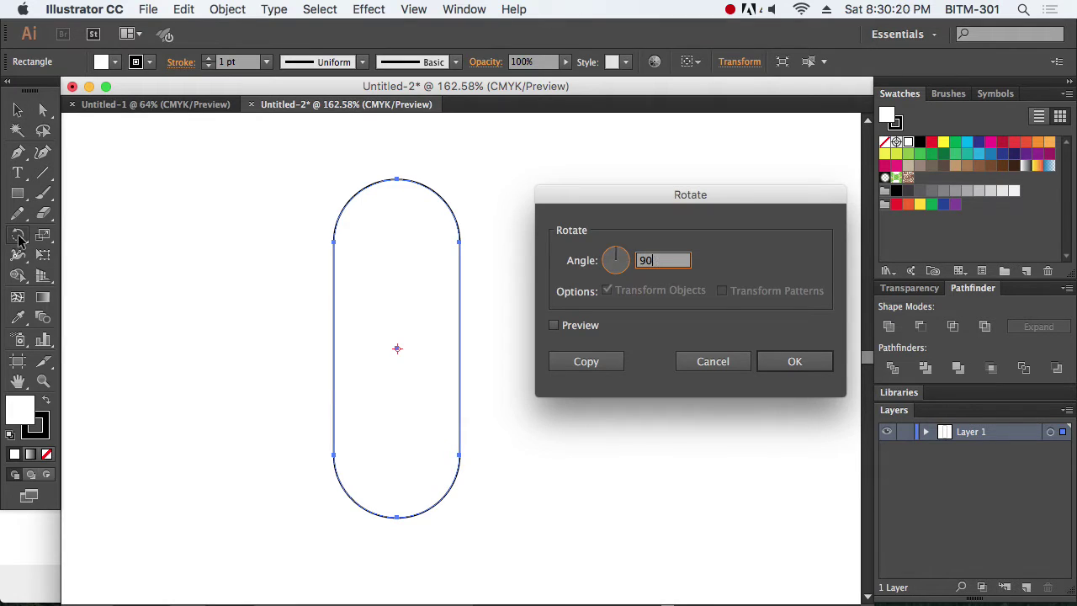
pyautogui.click(614, 368)
# Remove the fill from both crossing capsules, leaving only their outlines
pyautogui.click(17, 110)
pyautogui.moveTo(305, 231); pyautogui.dragTo(373, 416)
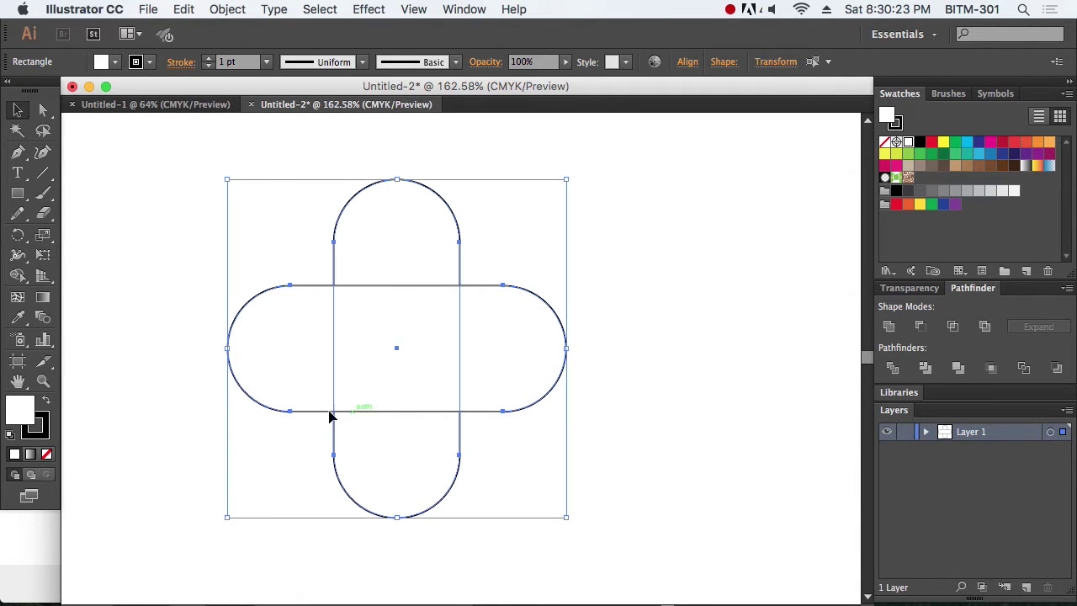
pyautogui.click(47, 453)
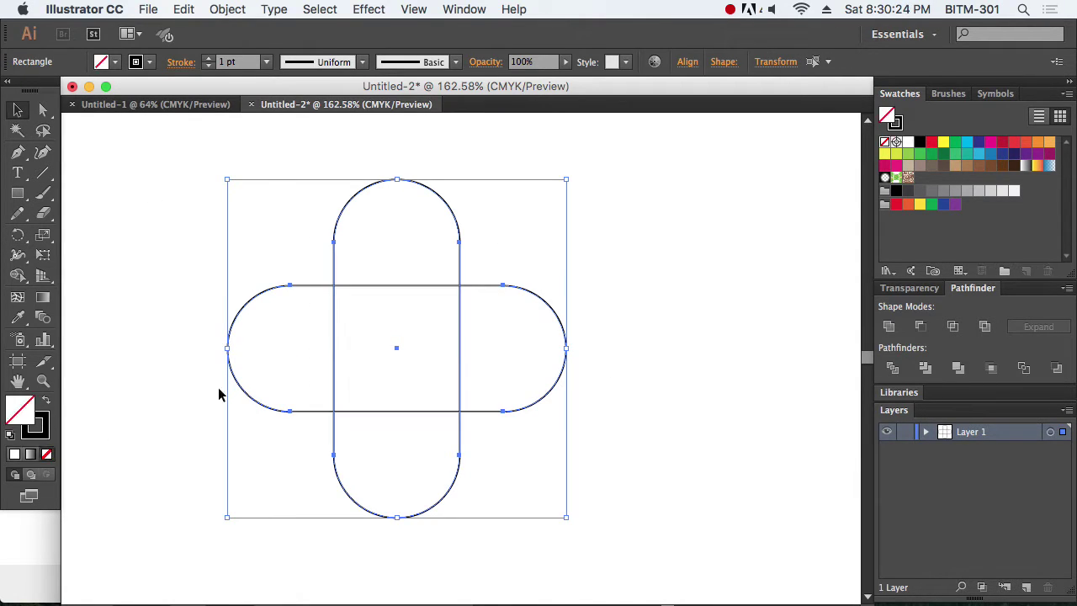
# Move the horizontal capsule so its upper-left curve start snaps onto the vertical capsule's upper-left curve start
pyautogui.click(263, 228)
pyautogui.click(292, 290)
pyautogui.moveTo(292, 288); pyautogui.dragTo(334, 249)
pyautogui.moveTo(265, 190); pyautogui.dragTo(456, 331)
pyautogui.click(680, 407)
# Shorten the horizontal capsule by nudging the anchor points of its right end inward in large increments
pyautogui.press('a')
pyautogui.moveTo(680, 448); pyautogui.dragTo(510, 198)
pyautogui.hotkey('shift', 'Left')
pyautogui.hotkey('shift', 'Left')
pyautogui.hotkey('shift', 'Left')
pyautogui.hotkey('shift', 'Left')
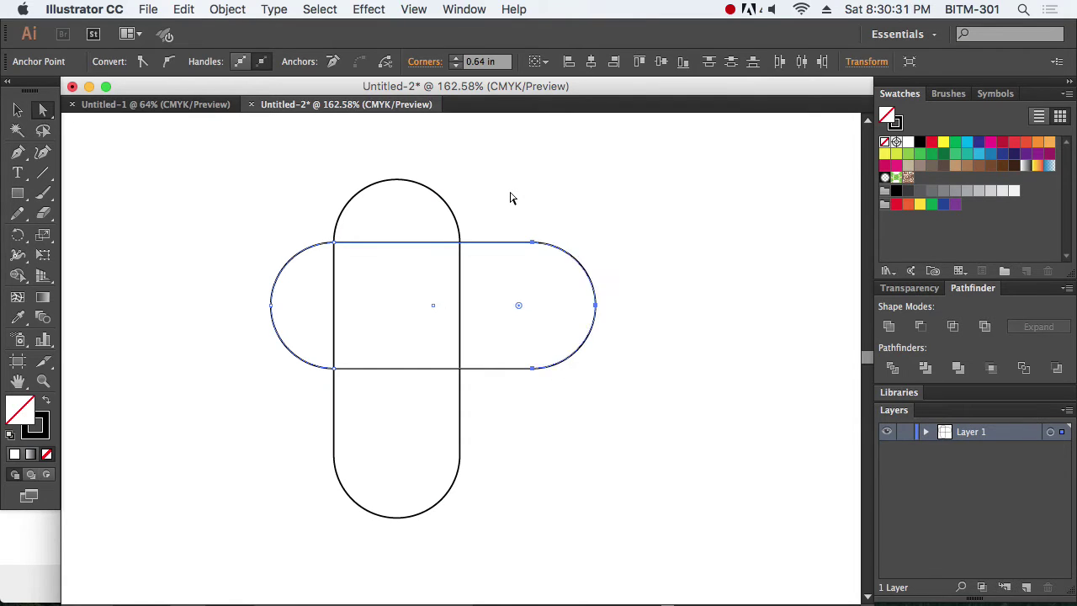
# Shorten the vertical capsule by nudging the anchor points of its lower end upward in large increments
pyautogui.moveTo(577, 549); pyautogui.dragTo(169, 437)
pyautogui.hotkey('shift', 'Up')
pyautogui.hotkey('shift', 'Up')
pyautogui.hotkey('shift', 'Up')
pyautogui.hotkey('shift', 'Up')
pyautogui.click(195, 422)
# Split the two overlapping capsules into separate pieces with the Pathfinder Divide operation
pyautogui.click(17, 110)
pyautogui.moveTo(236, 168); pyautogui.dragTo(620, 308)
pyautogui.click(463, 9)
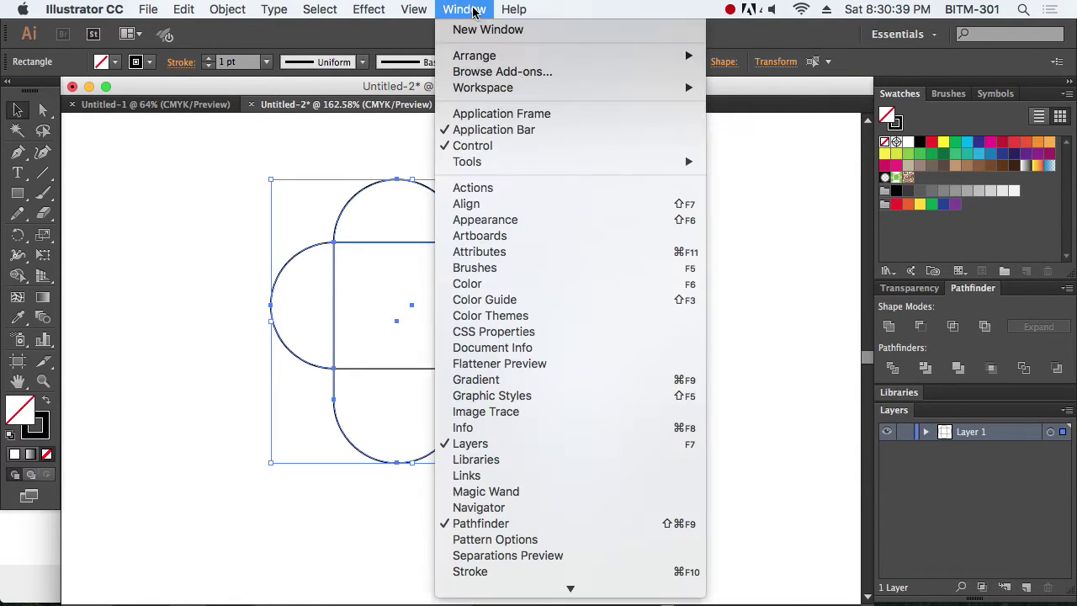
pyautogui.scroll(-4, 589, 522)
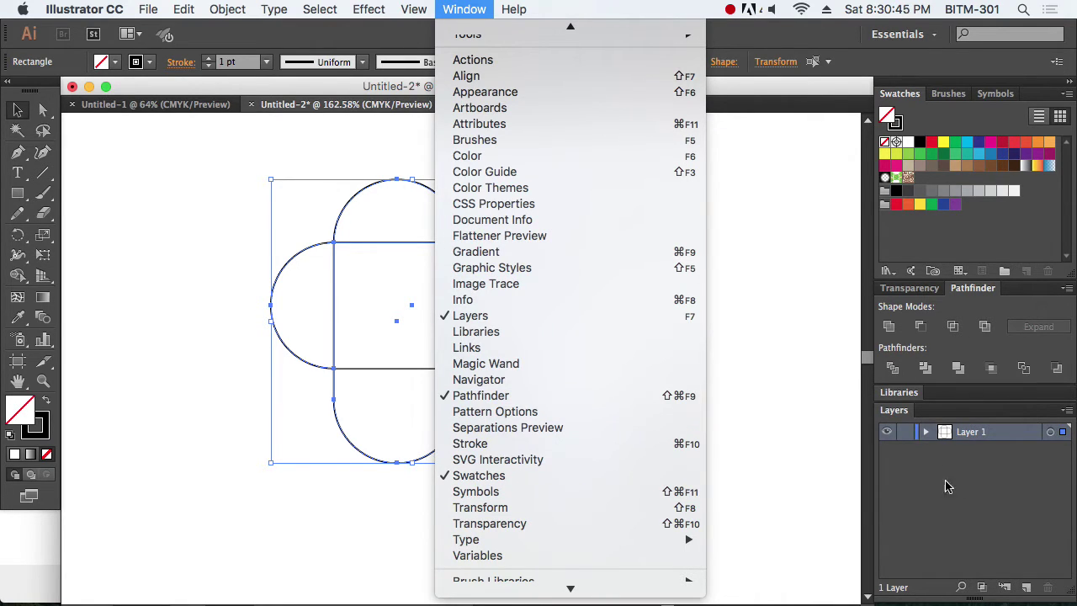
pyautogui.click(1023, 301)
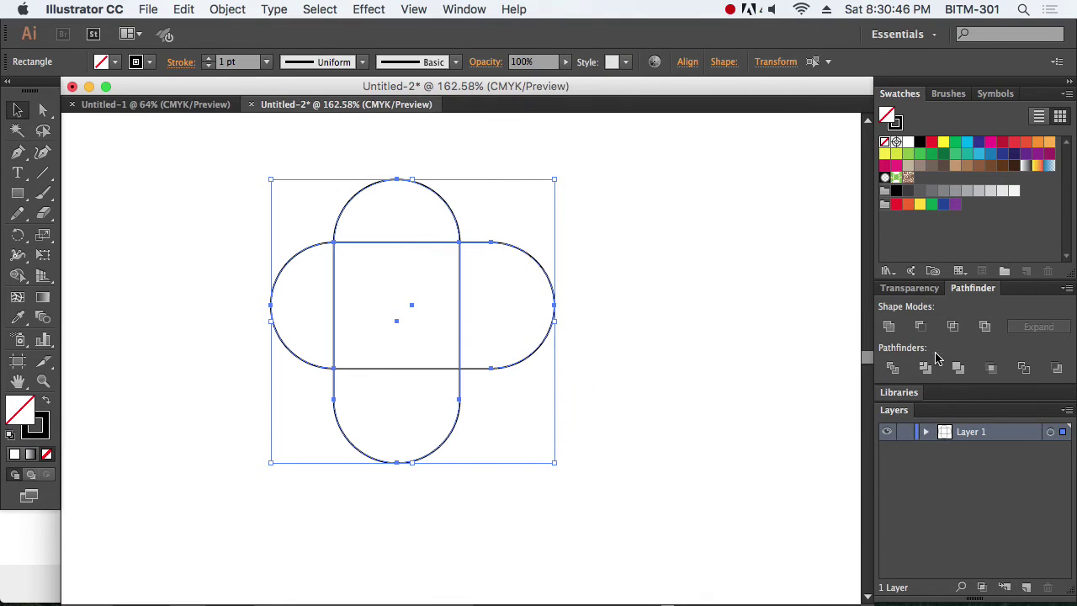
pyautogui.click(894, 368)
pyautogui.click(685, 412)
# Rotate the divided group clockwise by about 45° so its central square stands on a corner
pyautogui.moveTo(619, 475); pyautogui.dragTo(505, 404)
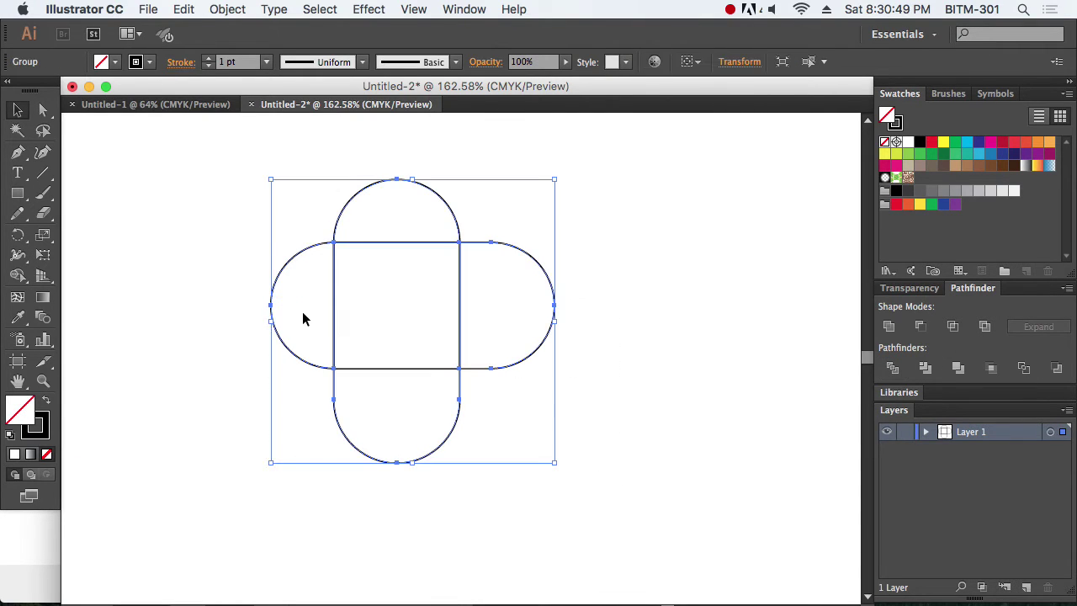
pyautogui.click(18, 235)
pyautogui.moveTo(704, 320); pyautogui.dragTo(617, 521)
pyautogui.press('v')
pyautogui.click(83, 154)
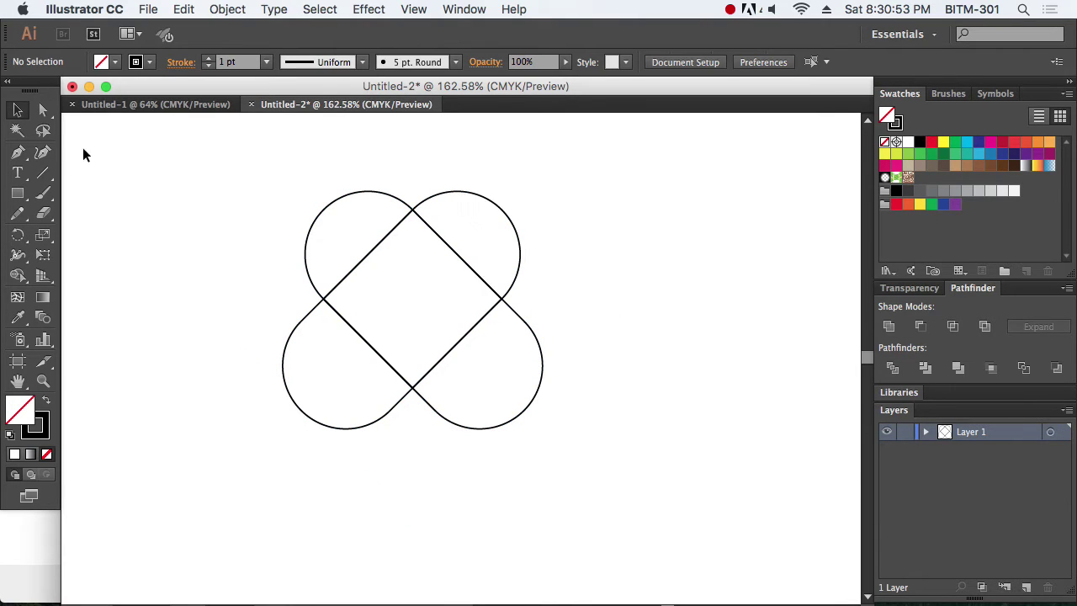
# Unite the two upper lobes and the central diamond into a single heart shape
pyautogui.moveTo(309, 177); pyautogui.dragTo(518, 274)
pyautogui.click(888, 326)
pyautogui.click(627, 366)
# Give the heart a red fill and no stroke
pyautogui.click(392, 193)
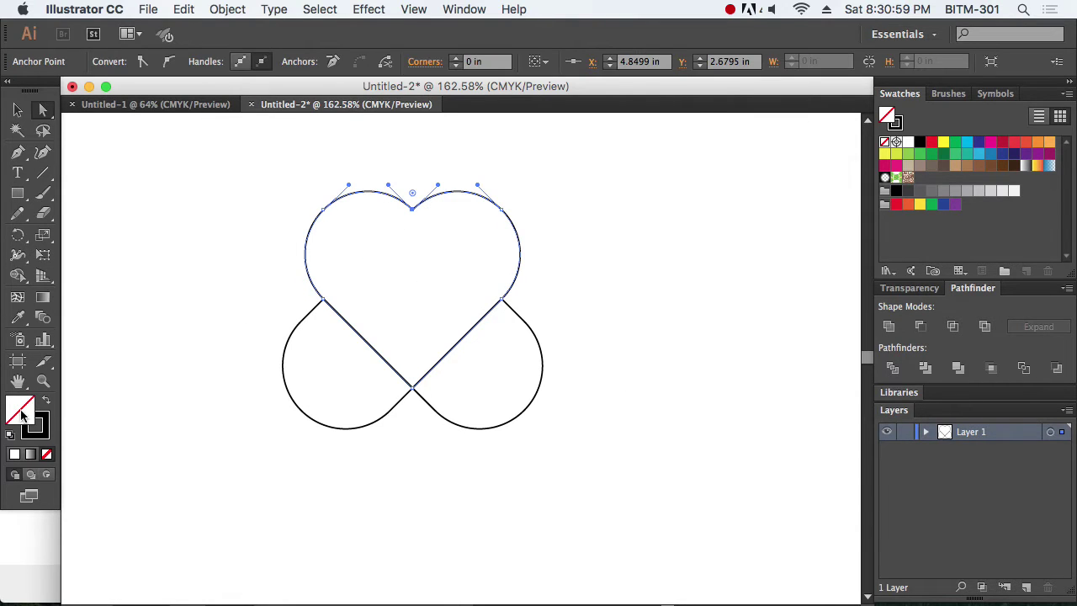
pyautogui.click(47, 401)
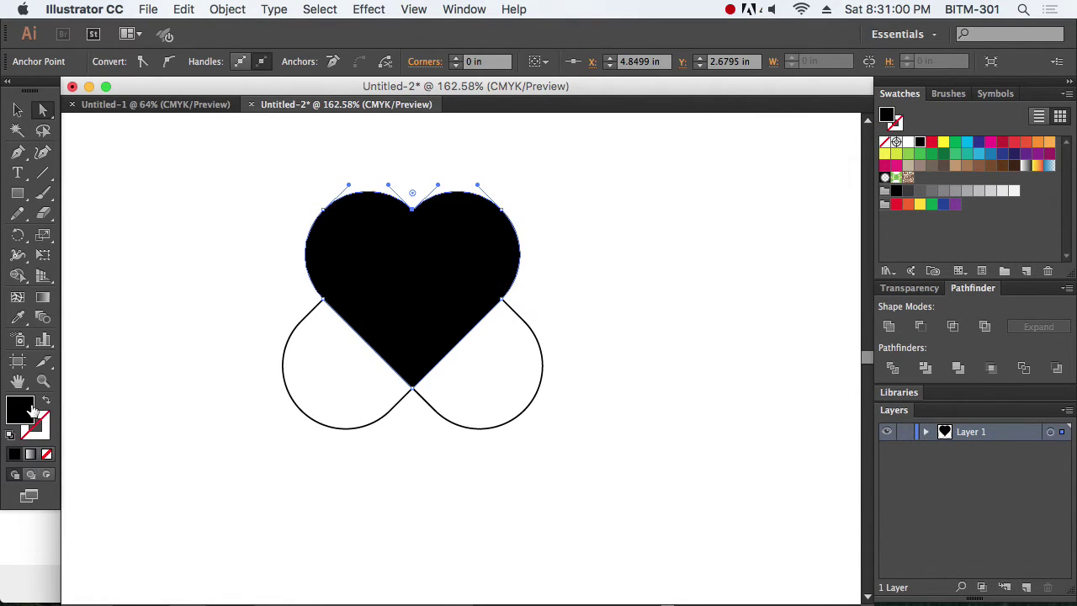
pyautogui.click(931, 141)
pyautogui.click(563, 445)
# Remove the stroke from the lower-right lobe and move the floating Color controls clear of the swatches
pyautogui.moveTo(579, 450); pyautogui.dragTo(495, 383)
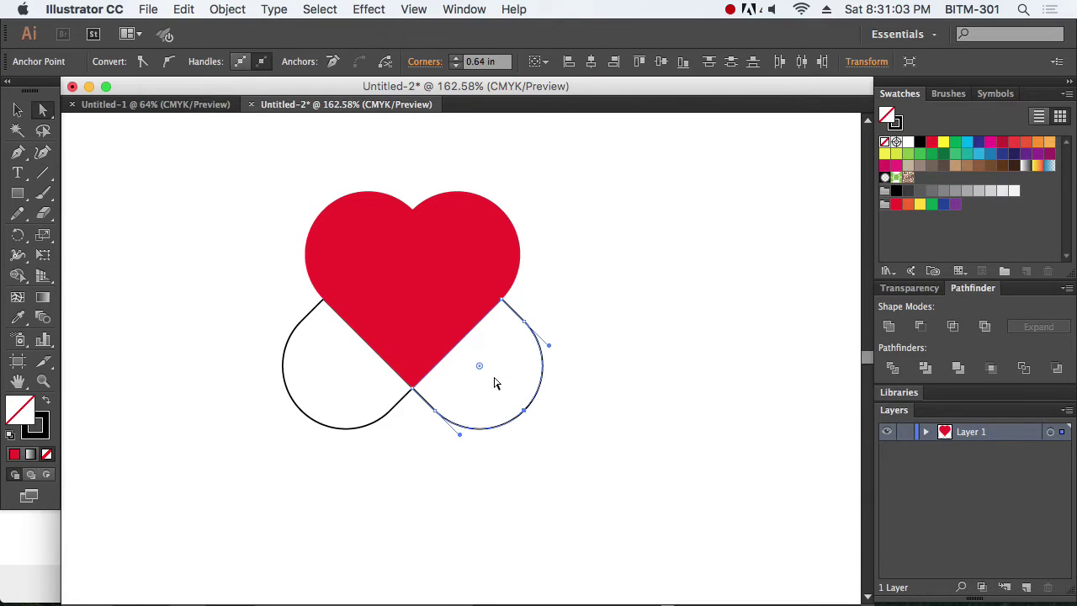
pyautogui.click(40, 438)
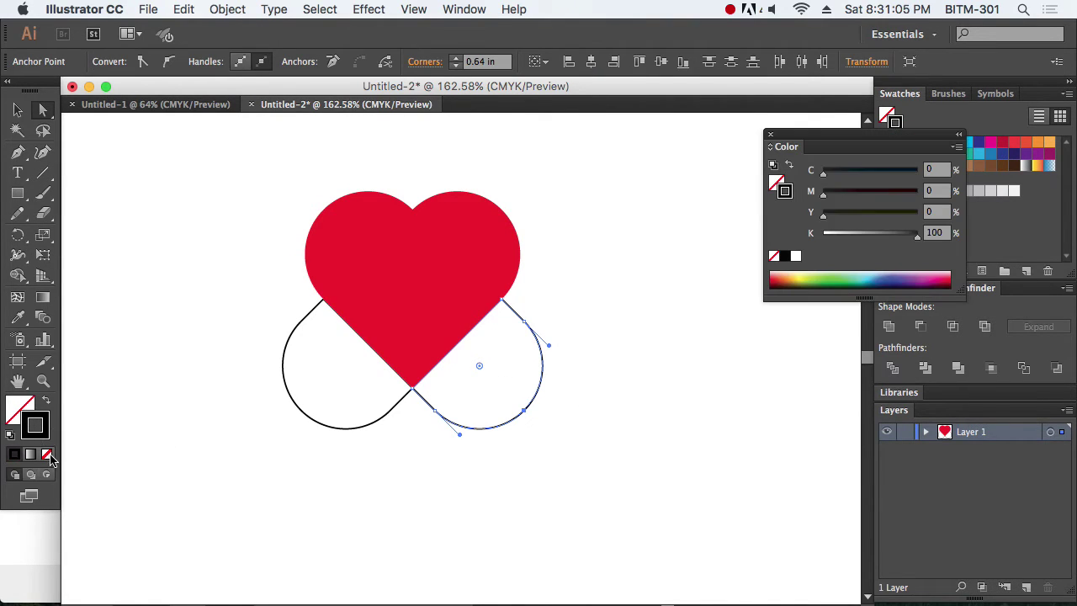
pyautogui.click(47, 454)
pyautogui.moveTo(841, 144); pyautogui.dragTo(748, 330)
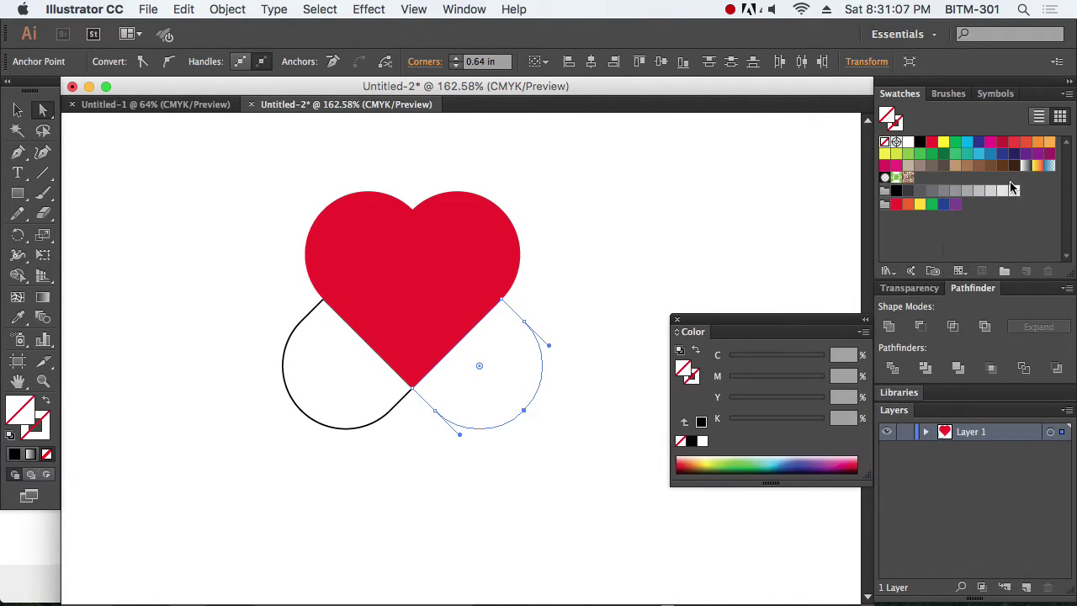
# Try magenta and red fills on the lower-right lobe, ending with dark red C=15 M=100 Y=90 K=10
pyautogui.click(991, 141)
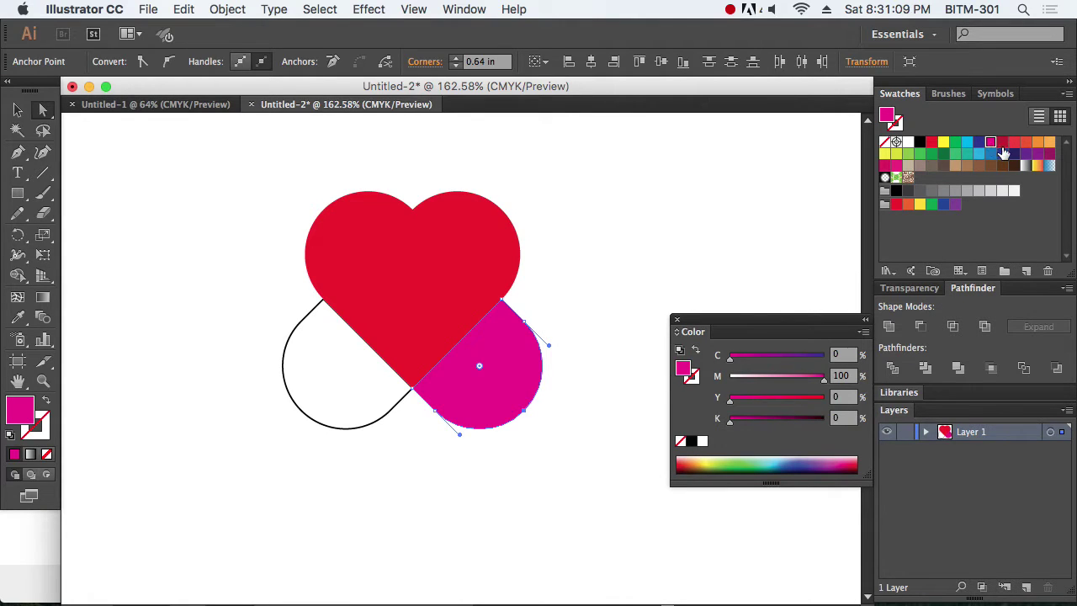
pyautogui.click(1012, 143)
pyautogui.click(1001, 143)
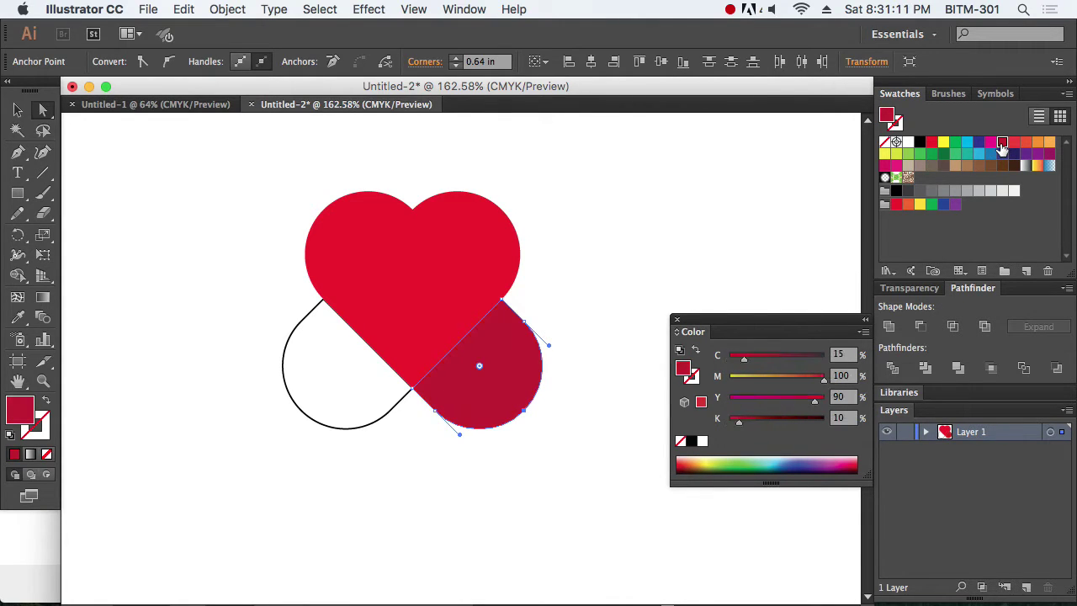
# Give the lower-left lobe a light orange fill of C=0 M=35 Y=85 K=0 and no stroke
pyautogui.moveTo(270, 488); pyautogui.dragTo(357, 391)
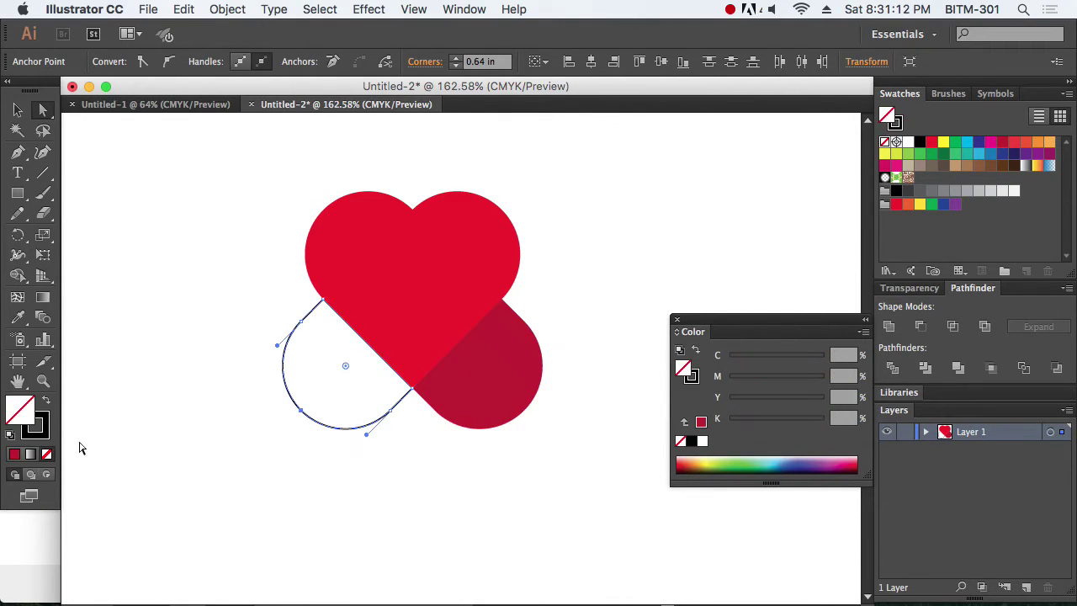
pyautogui.click(46, 403)
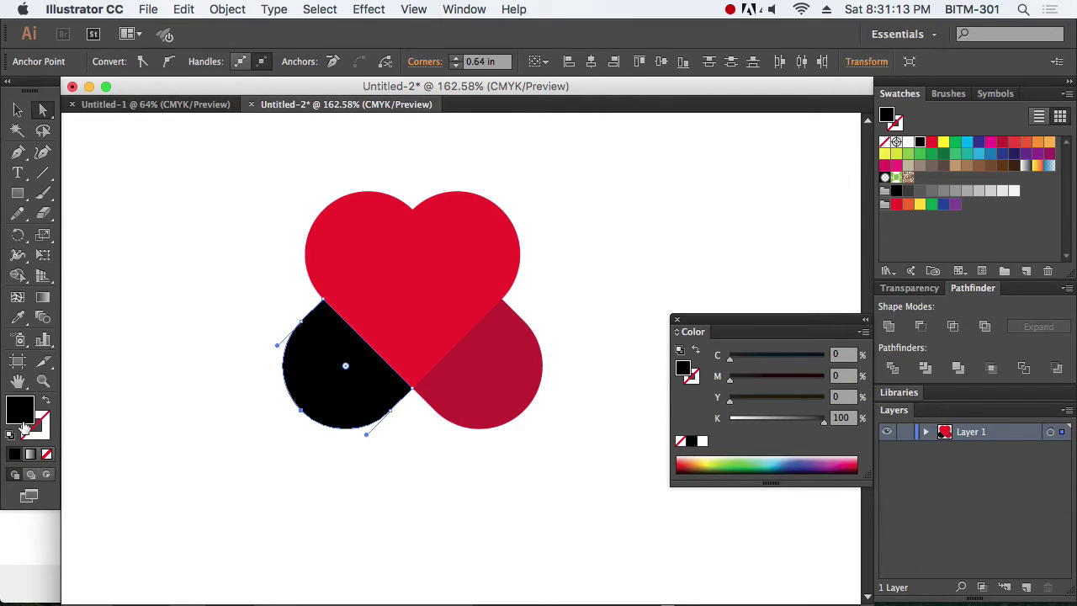
pyautogui.click(1050, 143)
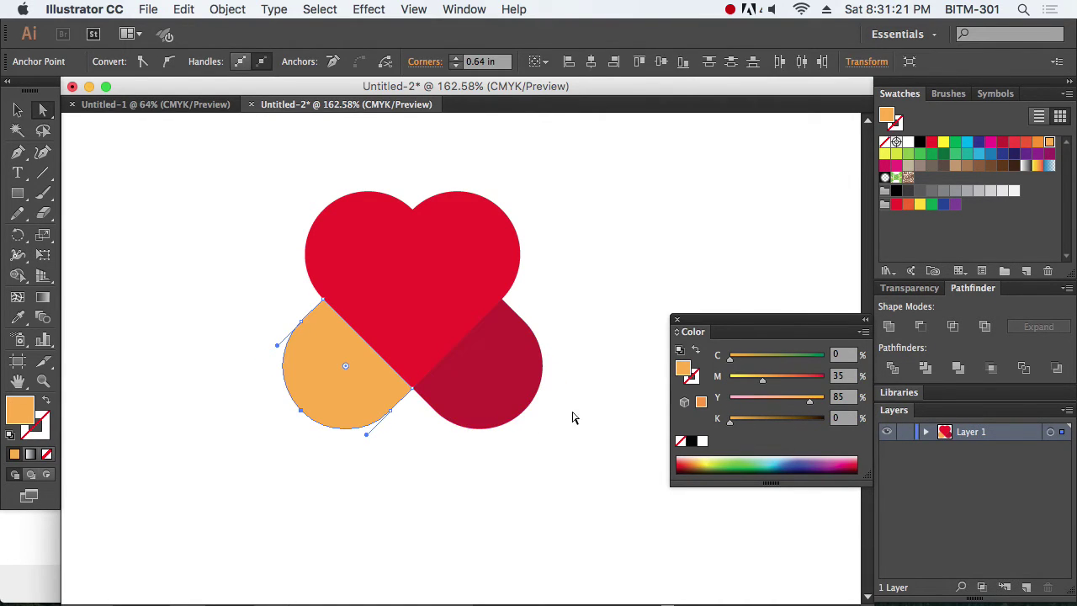
pyautogui.click(601, 462)
# Fill the lower-right lobe with cyan, C=100 M=0 Y=0 K=0, and deselect it
pyautogui.click(479, 362)
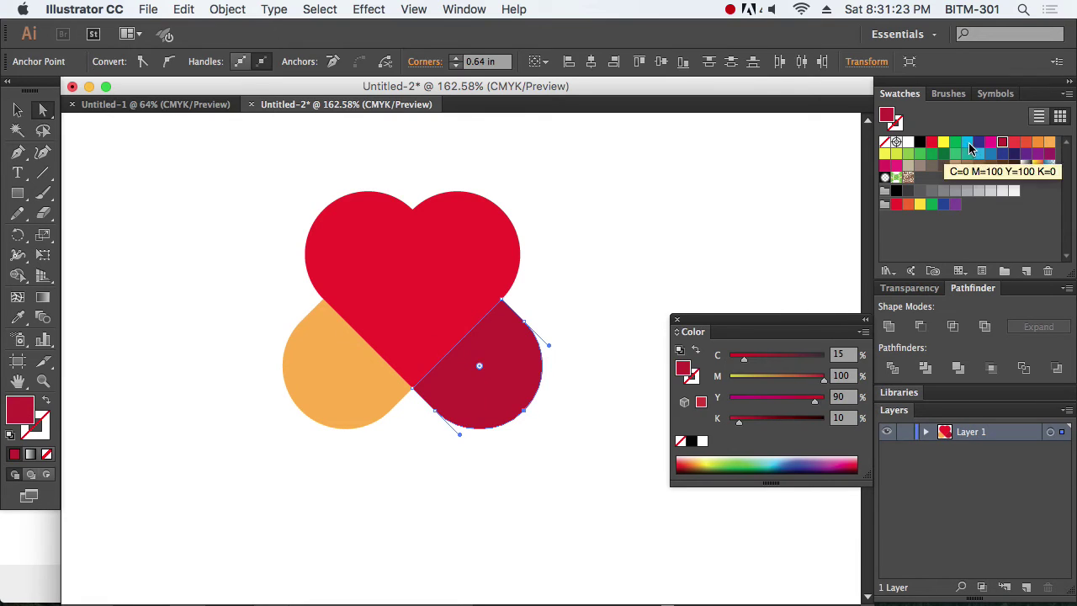
pyautogui.click(968, 143)
pyautogui.click(630, 226)
pyautogui.click(18, 110)
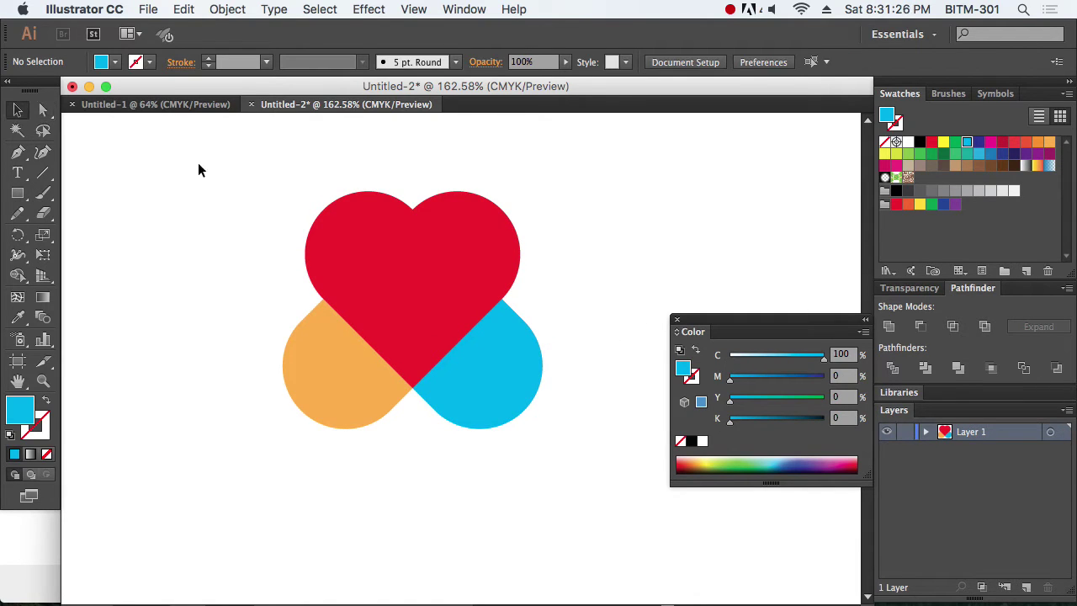
# Close the floating Color controls and leave the artwork deselected
pyautogui.click(865, 320)
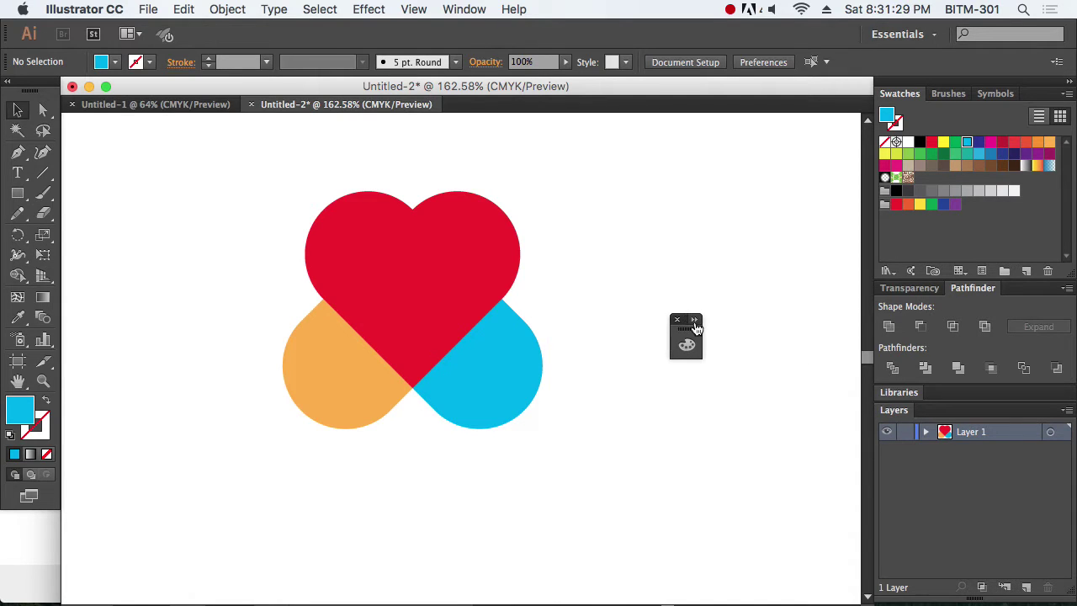
pyautogui.click(695, 320)
pyautogui.moveTo(732, 322); pyautogui.dragTo(698, 163)
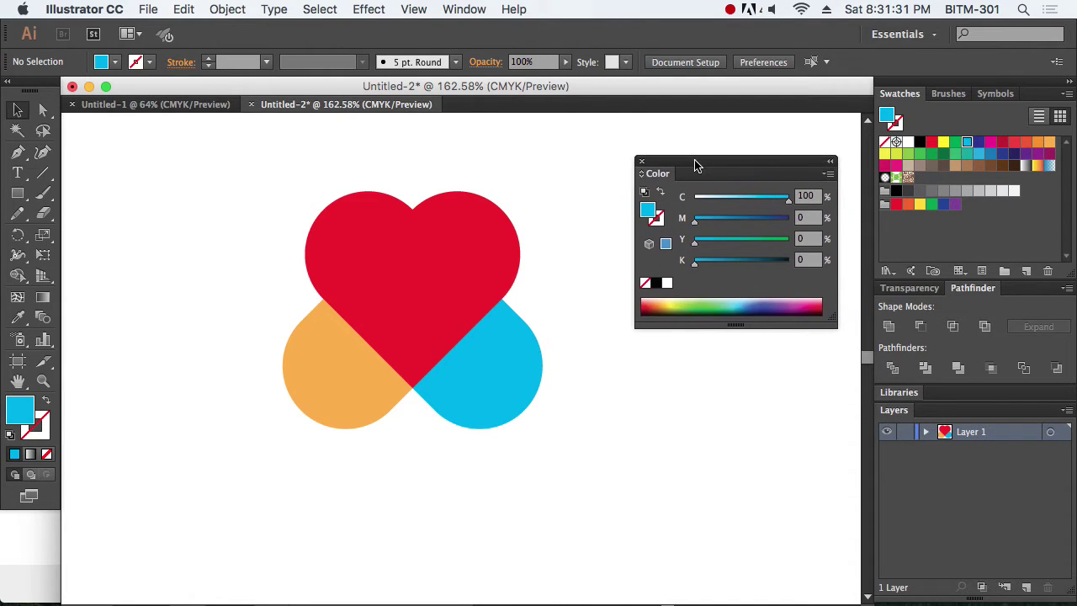
pyautogui.click(639, 159)
pyautogui.moveTo(621, 488); pyautogui.dragTo(418, 337)
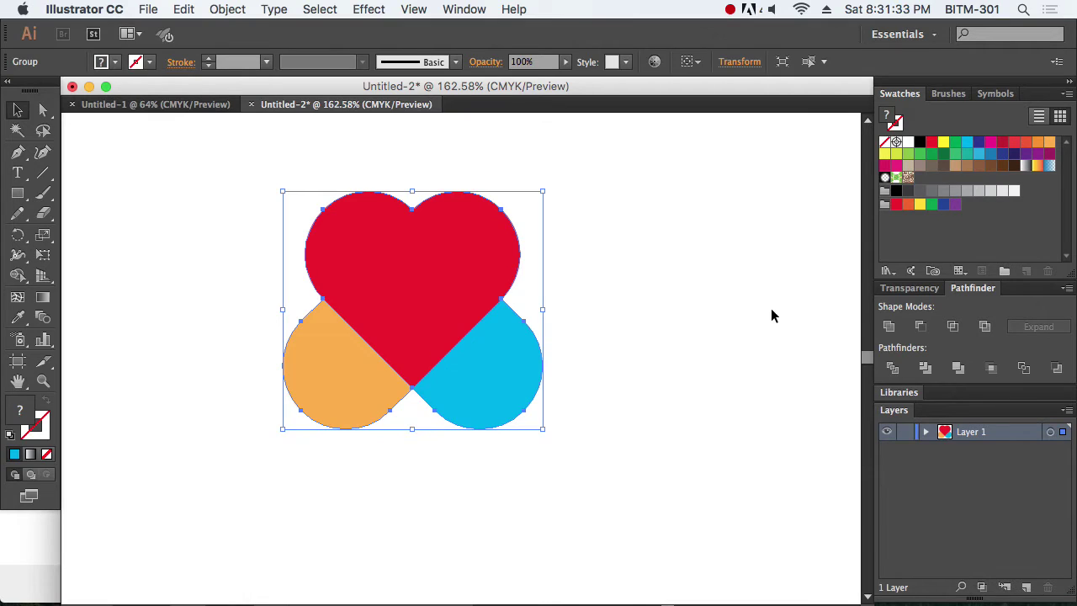
pyautogui.click(730, 314)
# Add the text "Personal Care" below the heart logo, enlarge it to about 74 pt and centre it under the logo
pyautogui.press('t')
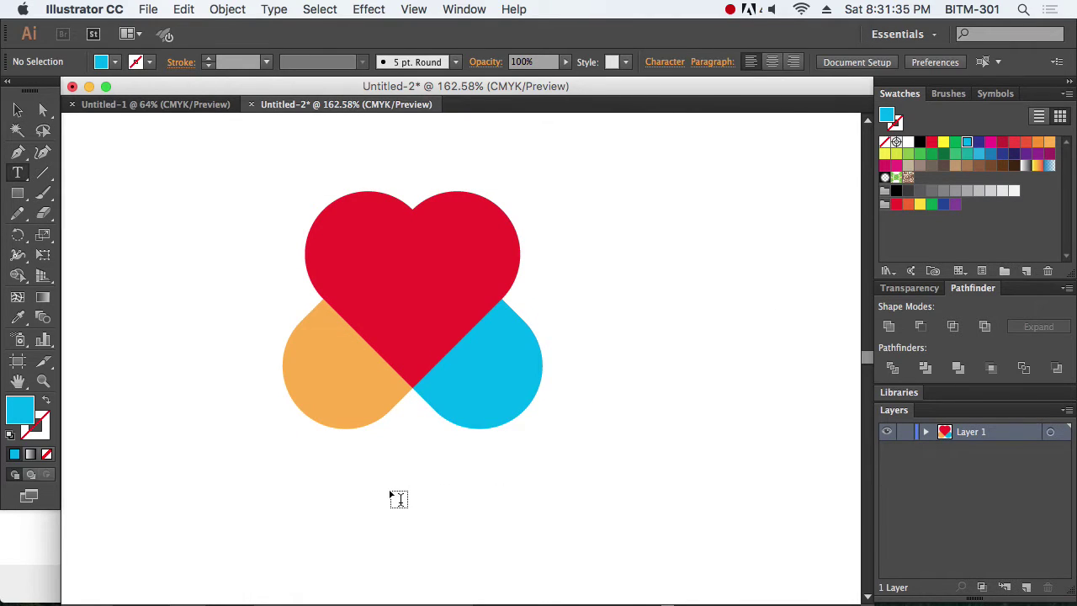
pyautogui.click(341, 500)
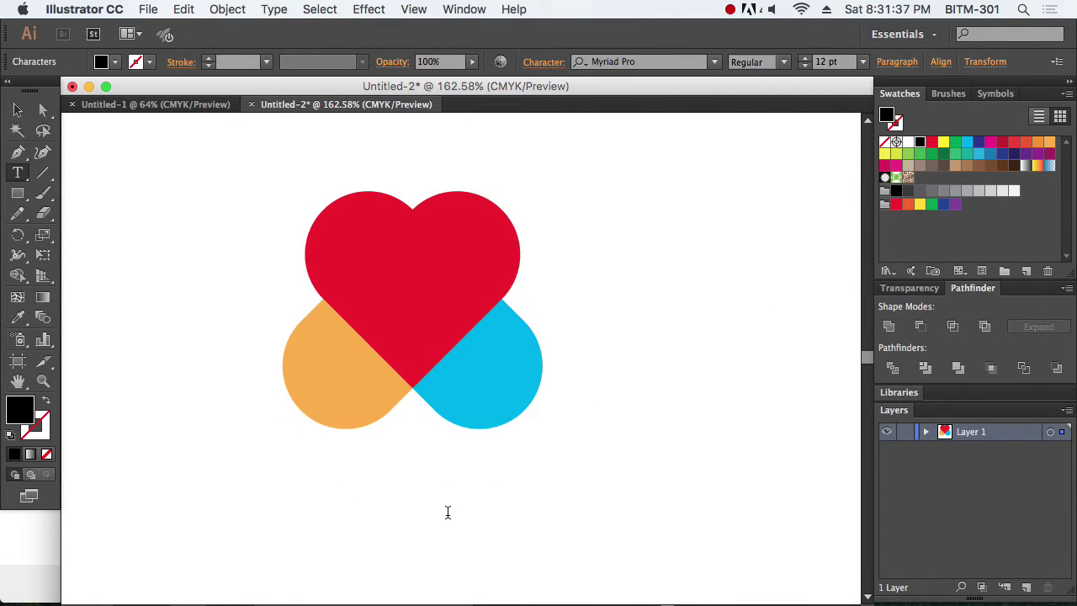
pyautogui.write('Personal Care')
pyautogui.click(18, 110)
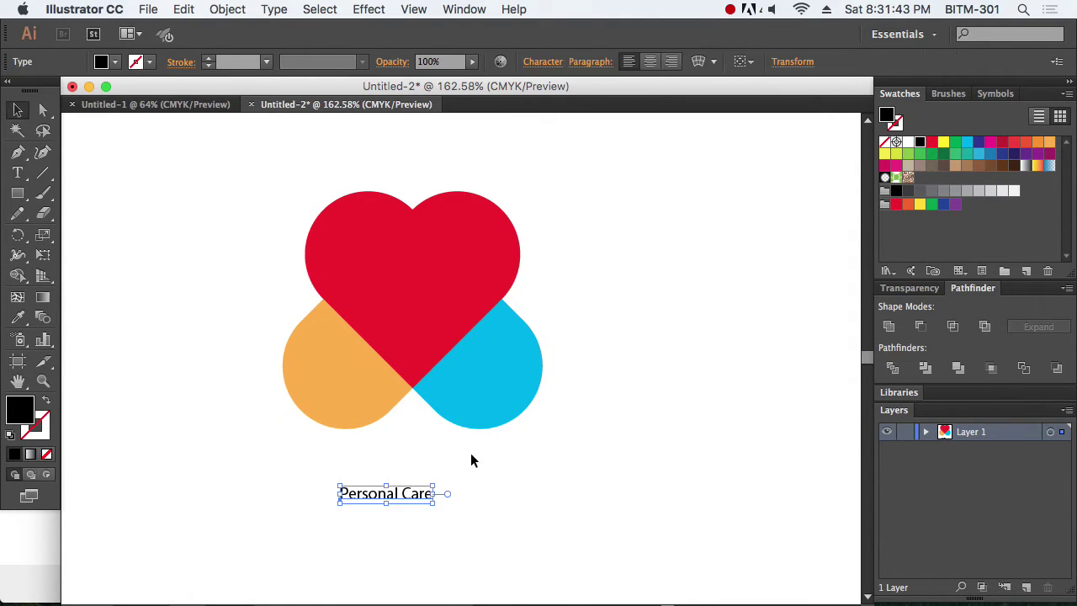
pyautogui.moveTo(435, 506); pyautogui.dragTo(686, 549)
pyautogui.moveTo(542, 517); pyautogui.dragTo(599, 515)
# Set the "Personal Care" text in the Oswald font with the Bold style
pyautogui.press('super+t')
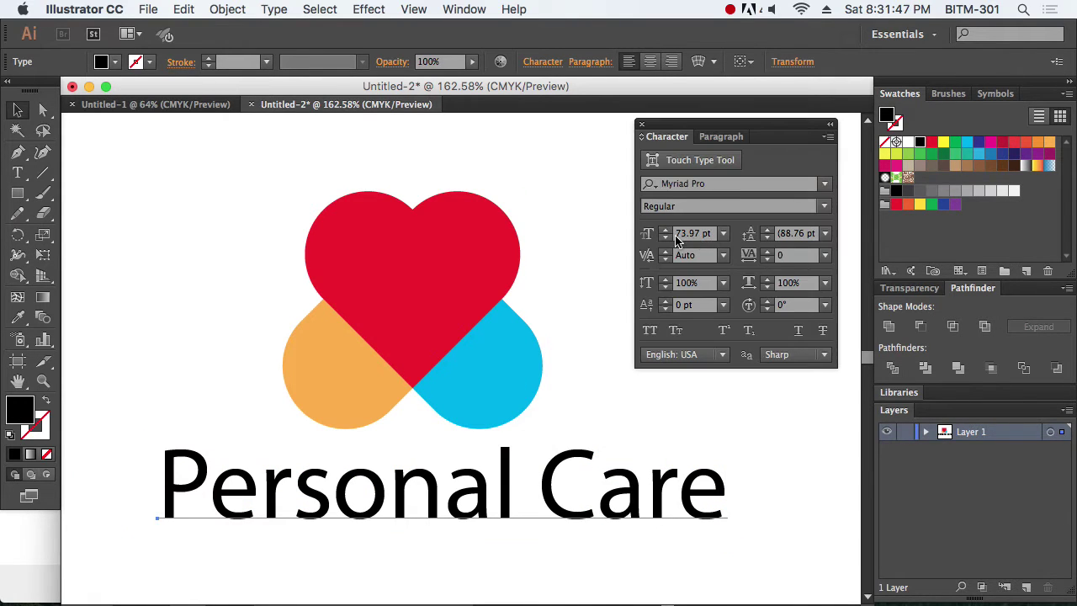
pyautogui.click(733, 185)
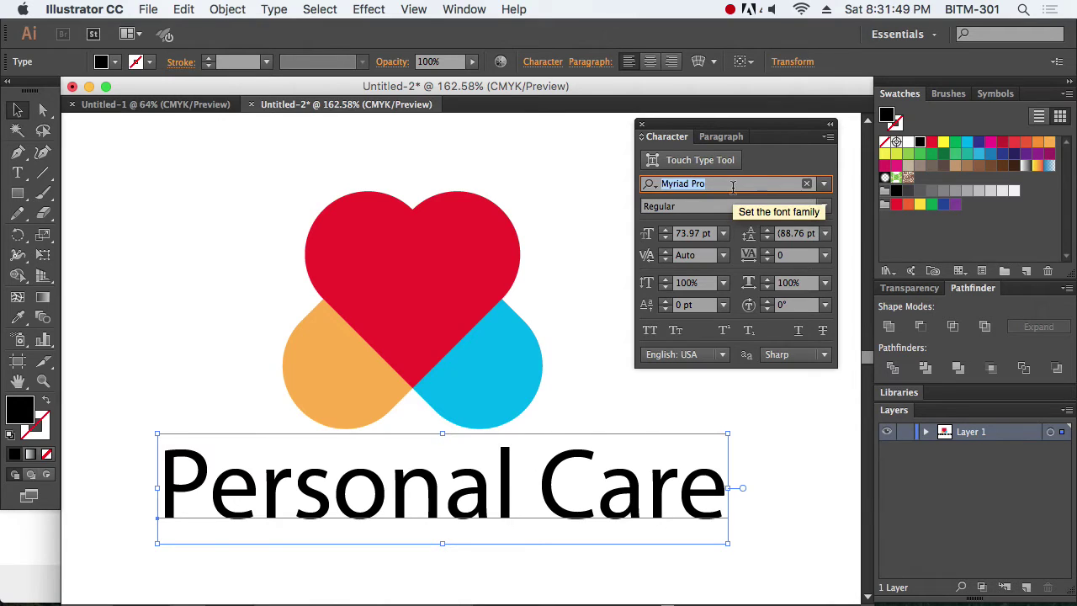
pyautogui.write('oswald')
pyautogui.press('Down')
pyautogui.press('Down')
pyautogui.press('Return')
# Colour the word "Care" in the text below the logo cyan
pyautogui.doubleClick(480, 484)
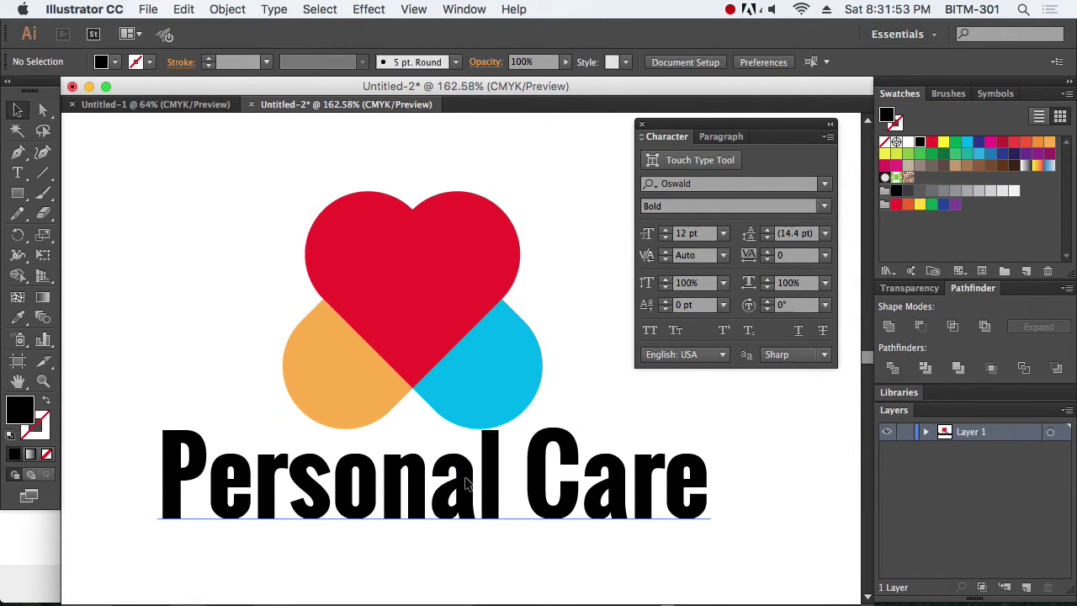
pyautogui.moveTo(500, 486); pyautogui.dragTo(108, 471)
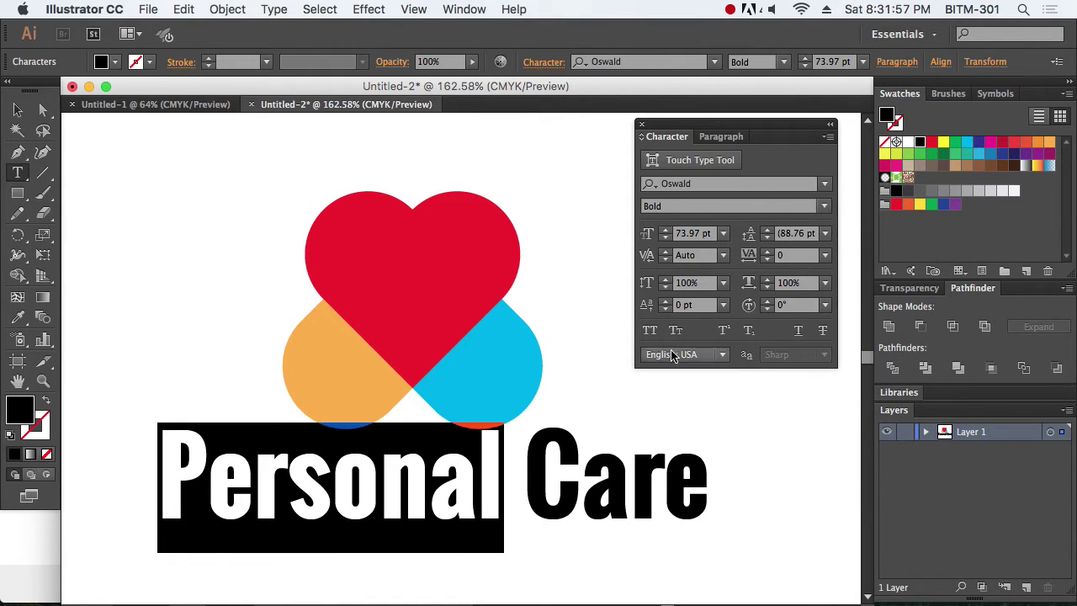
pyautogui.moveTo(527, 471); pyautogui.dragTo(889, 493)
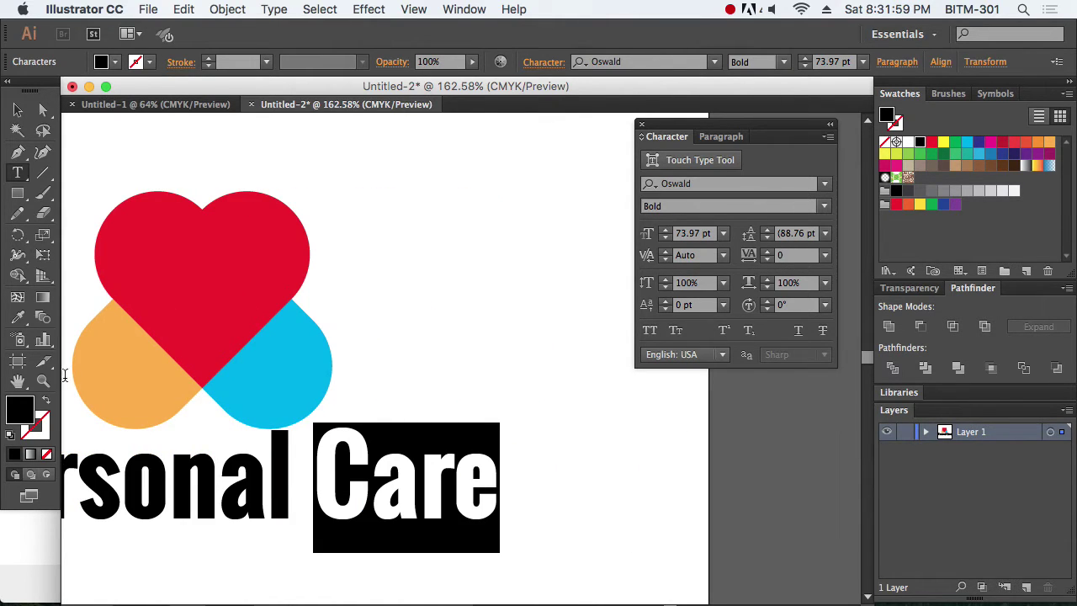
pyautogui.click(969, 147)
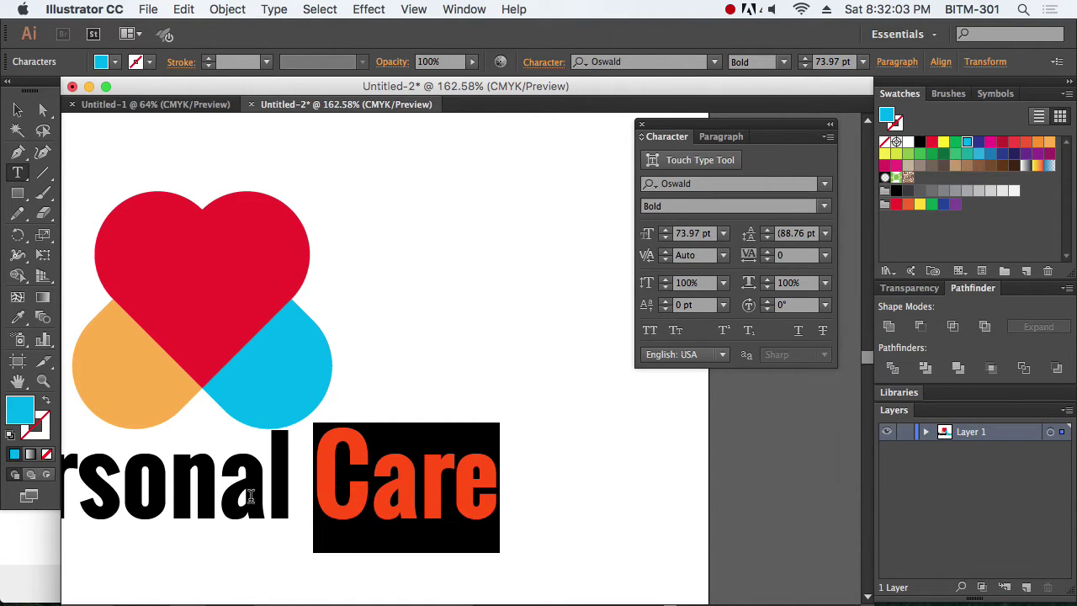
# Colour the word "Personal" red and leave the text deselected
pyautogui.moveTo(284, 493); pyautogui.dragTo(501, 492)
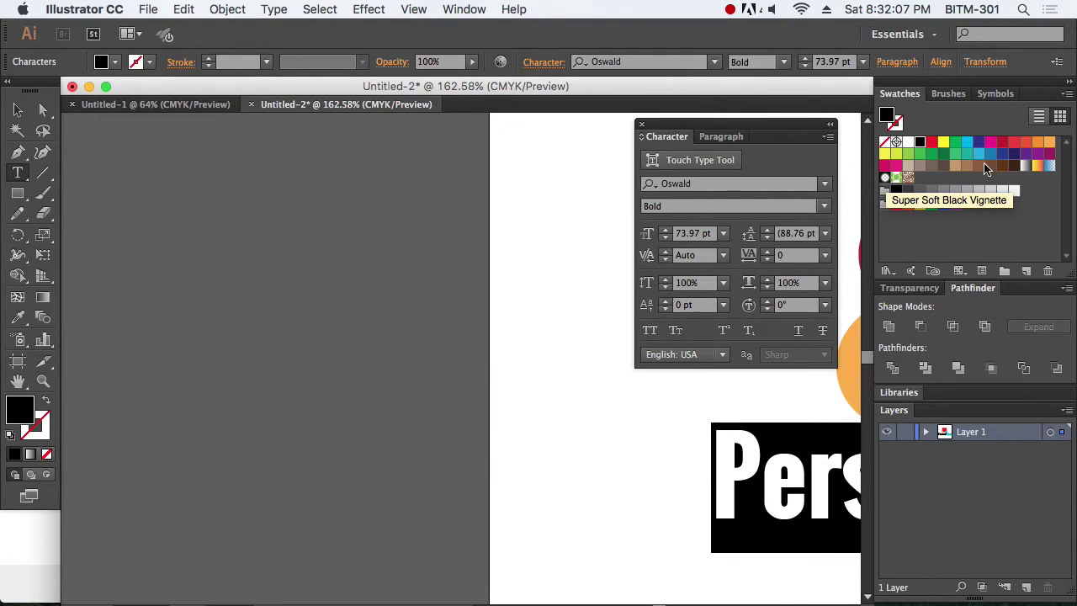
pyautogui.click(932, 143)
pyautogui.click(17, 110)
pyautogui.click(466, 373)
# Close the floating Character controls, then scale the text down to about 49 pt and place it centred with a gap below the heart logo
pyautogui.press('super+minus')
pyautogui.press('super+minus')
pyautogui.press('super+minus')
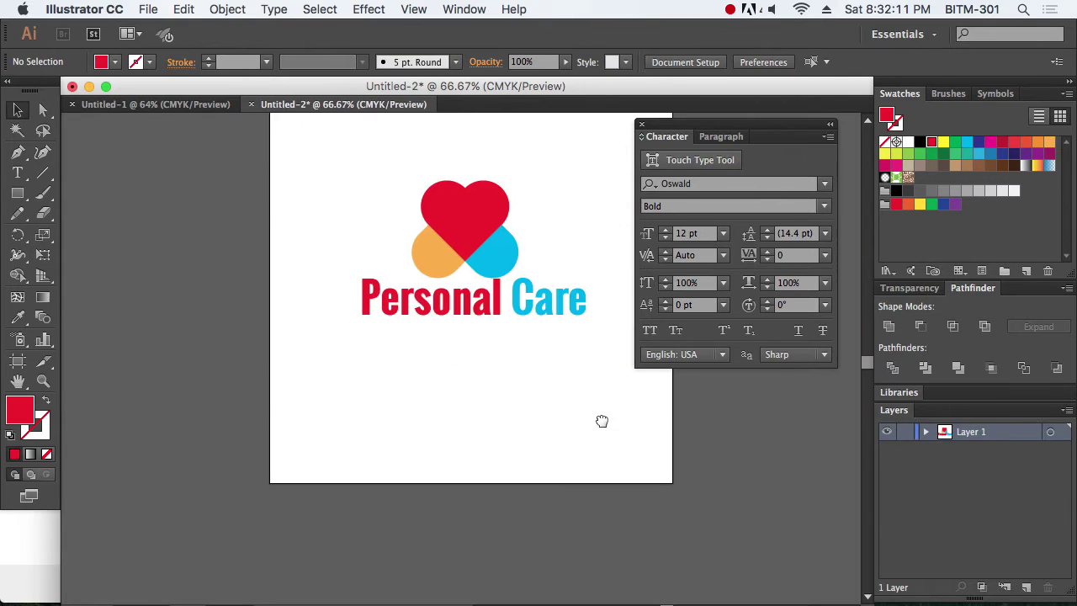
pyautogui.moveTo(344, 294); pyautogui.dragTo(774, 488)
pyautogui.scroll(2, 598, 502)
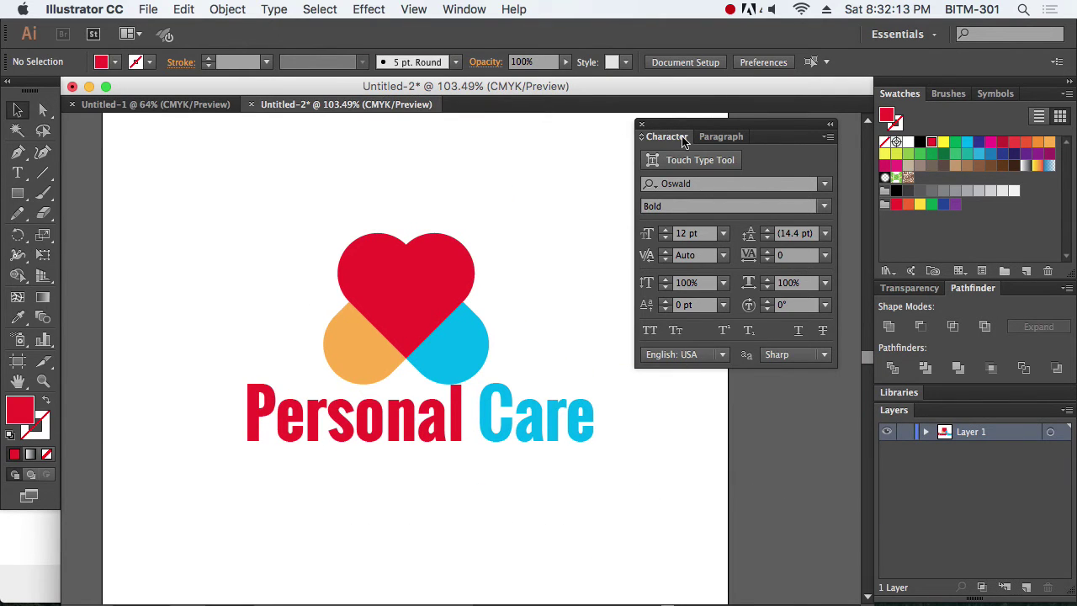
pyautogui.click(641, 123)
pyautogui.click(464, 433)
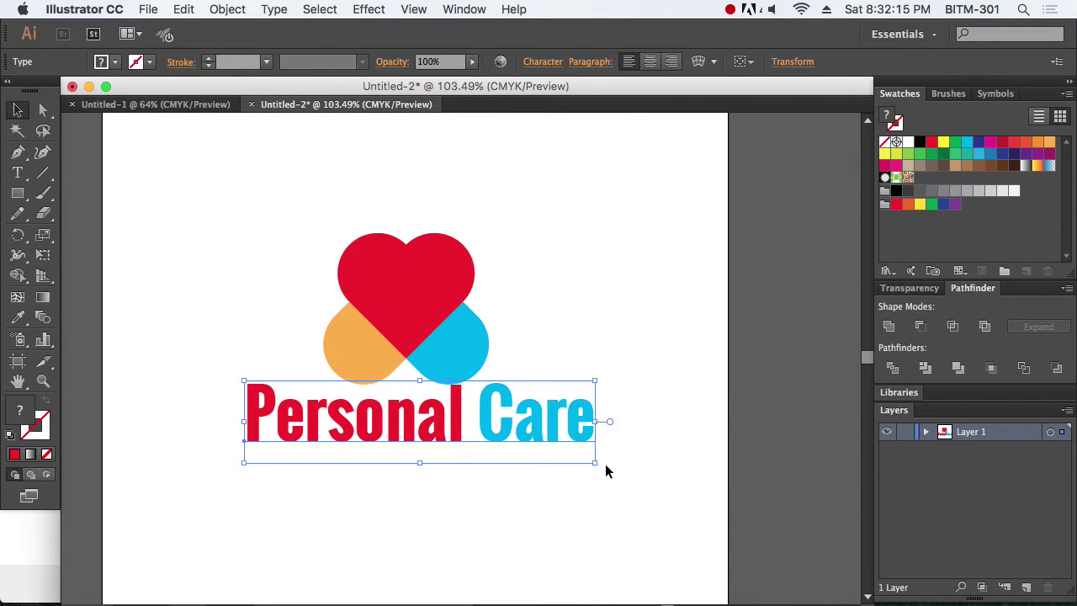
pyautogui.moveTo(597, 463); pyautogui.dragTo(484, 460)
pyautogui.click(573, 500)
pyautogui.click(570, 495)
pyautogui.click(495, 468)
# Try the Light style of Oswald on the word "Personal" and deselect the text
pyautogui.doubleClick(468, 455)
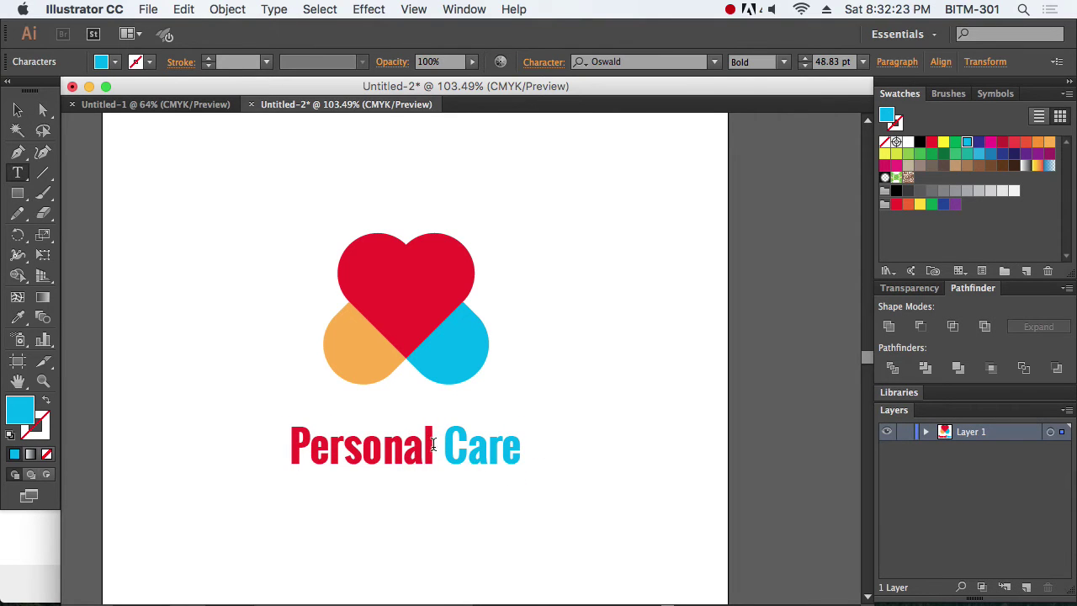
pyautogui.doubleClick(429, 454)
pyautogui.click(783, 63)
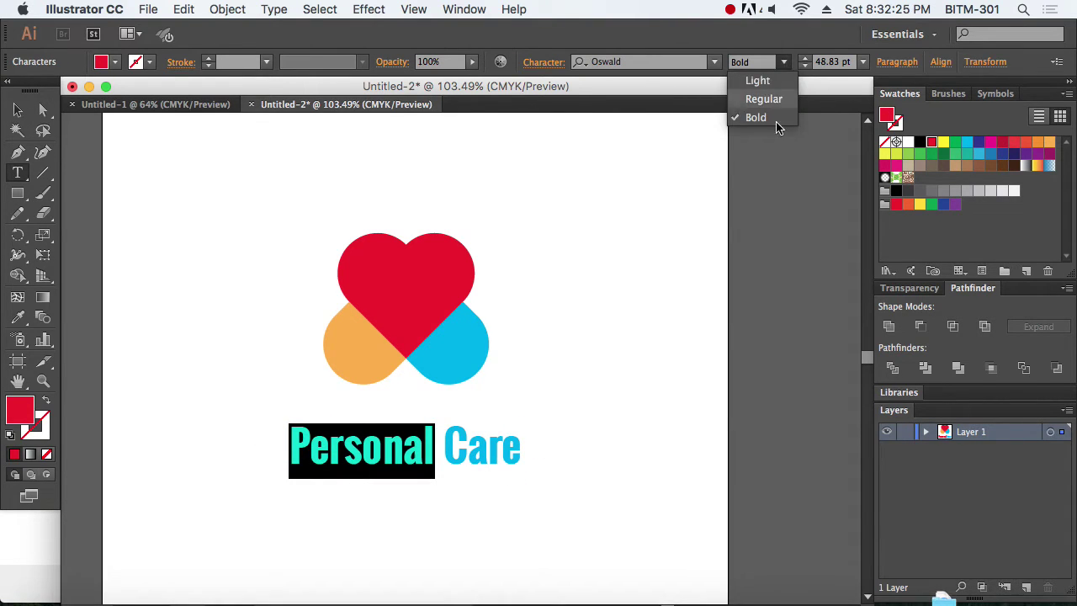
pyautogui.click(769, 82)
pyautogui.click(16, 110)
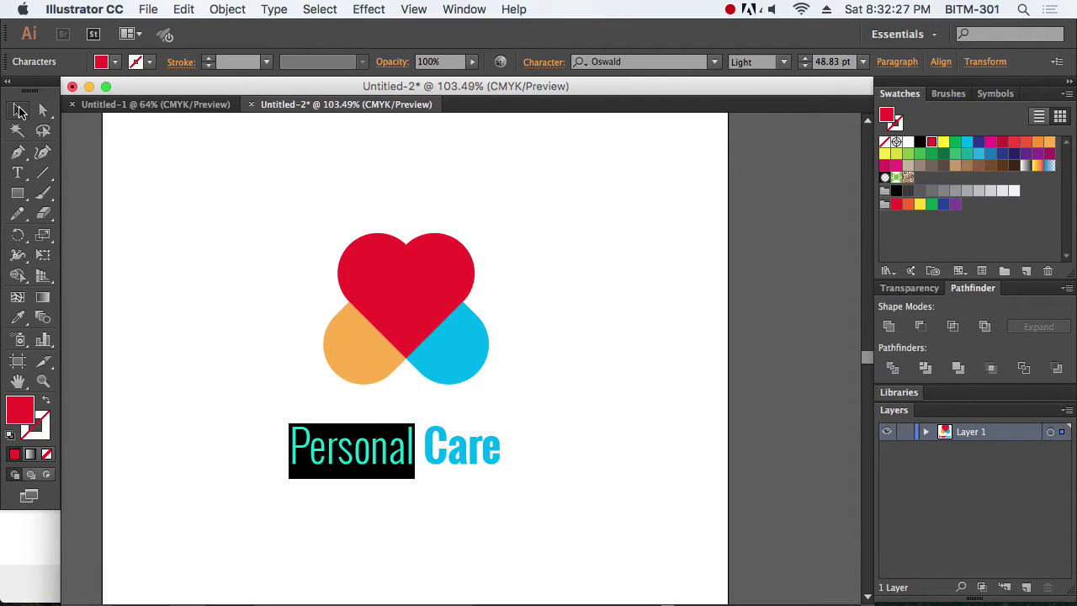
pyautogui.click(639, 417)
# Move the text slightly closer to the logo and set the word "Personal" to the Regular style
pyautogui.moveTo(466, 455); pyautogui.dragTo(271, 427)
pyautogui.press('t')
pyautogui.click(769, 62)
pyautogui.click(770, 100)
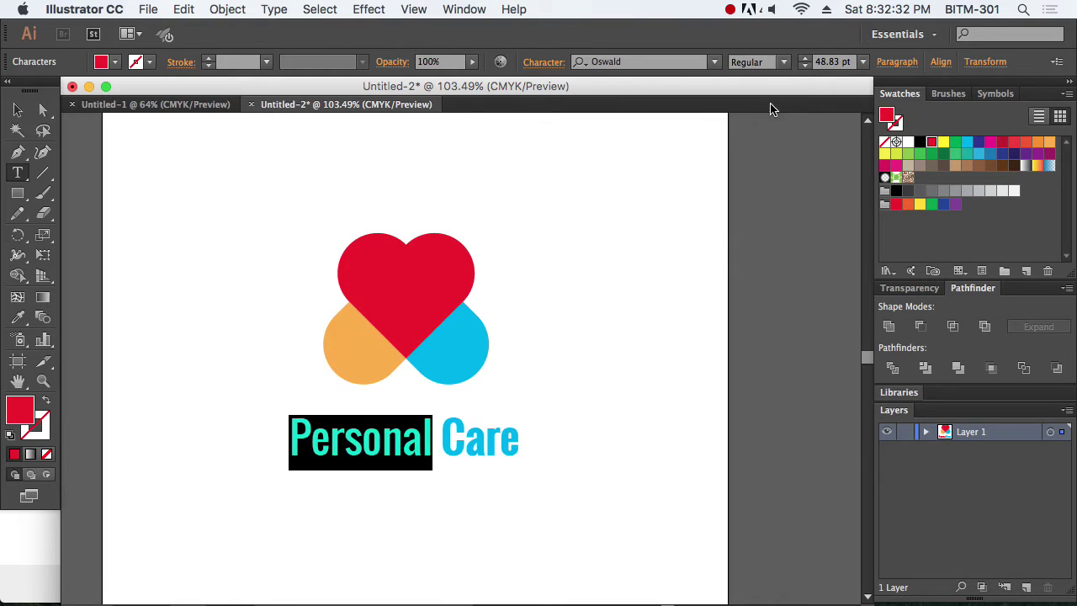
pyautogui.click(17, 110)
pyautogui.click(679, 449)
# Adjust the text's position under the logo and align the heart, lobes and text to a common horizontal centre
pyautogui.moveTo(483, 452); pyautogui.dragTo(481, 452)
pyautogui.click(577, 493)
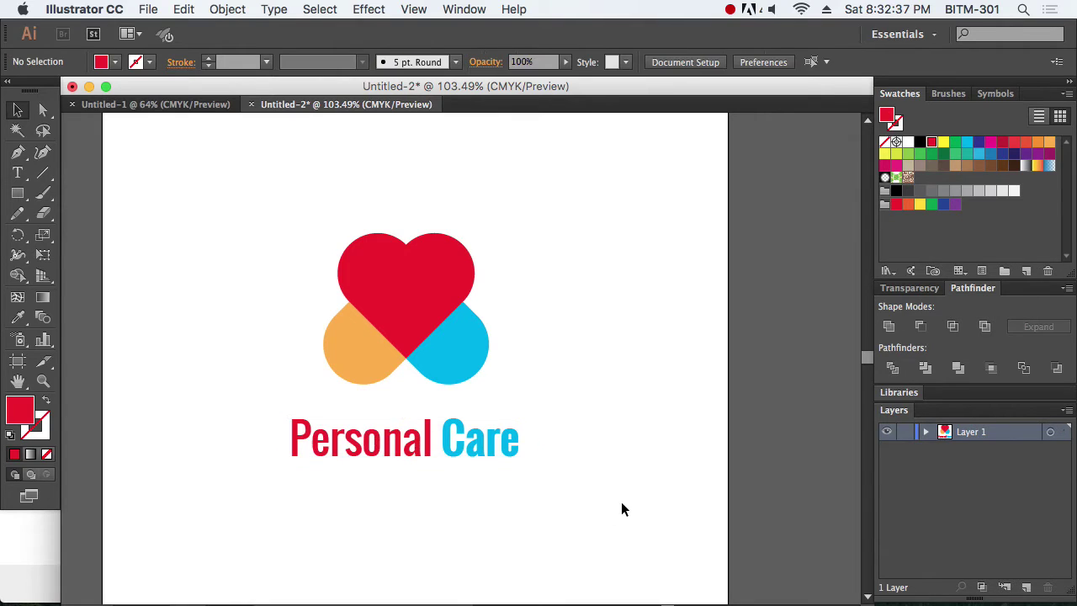
pyautogui.moveTo(466, 461)
pyautogui.mouseDown()
pyautogui.moveTo(483, 452)
pyautogui.moveTo(476, 463)
pyautogui.mouseUp()
pyautogui.click(596, 341)
pyautogui.moveTo(588, 487); pyautogui.dragTo(352, 166)
pyautogui.click(589, 68)
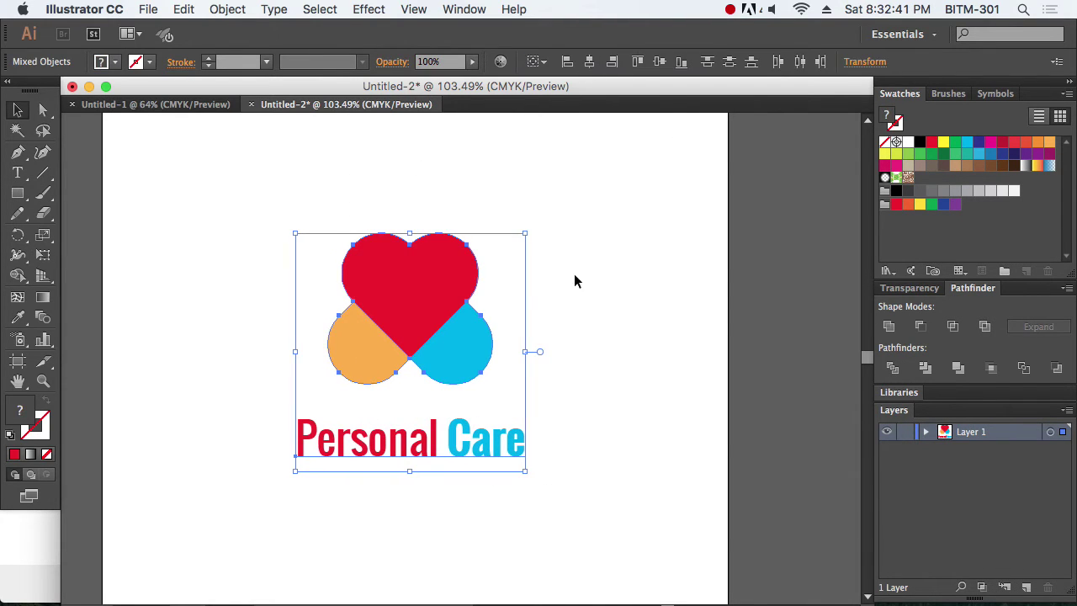
# Group the heart, both lobes and the "Personal Care" text into one object
pyautogui.click(618, 388)
pyautogui.moveTo(610, 519); pyautogui.dragTo(347, 202)
pyautogui.press('super+g')
pyautogui.moveTo(577, 493); pyautogui.dragTo(505, 425)
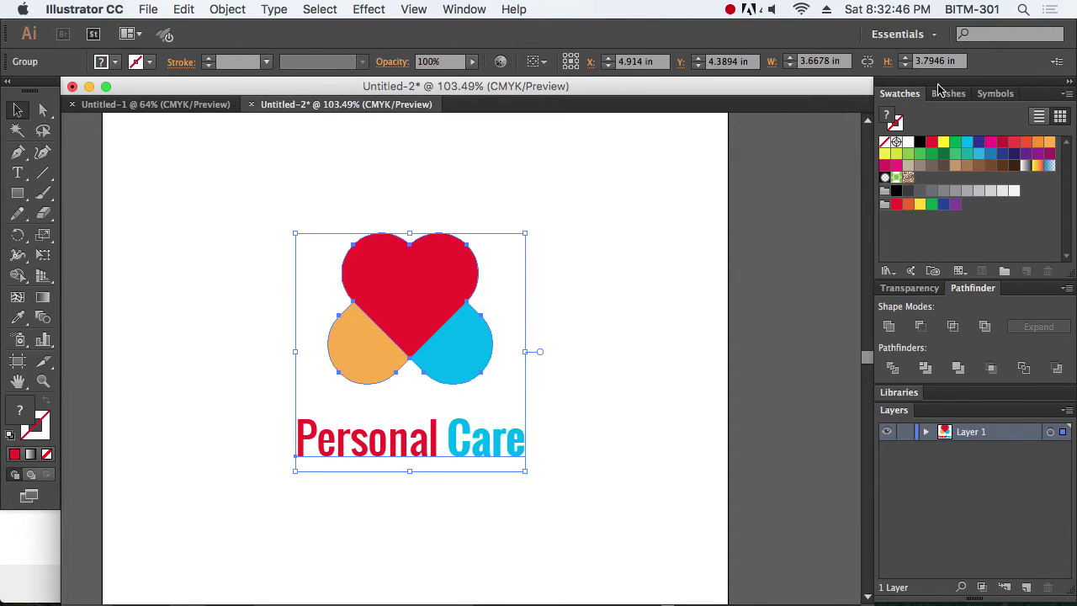
# Centre the grouped logo horizontally and vertically on the artboard using Align to Artboard, and close the Align controls
pyautogui.click(478, 10)
pyautogui.click(468, 203)
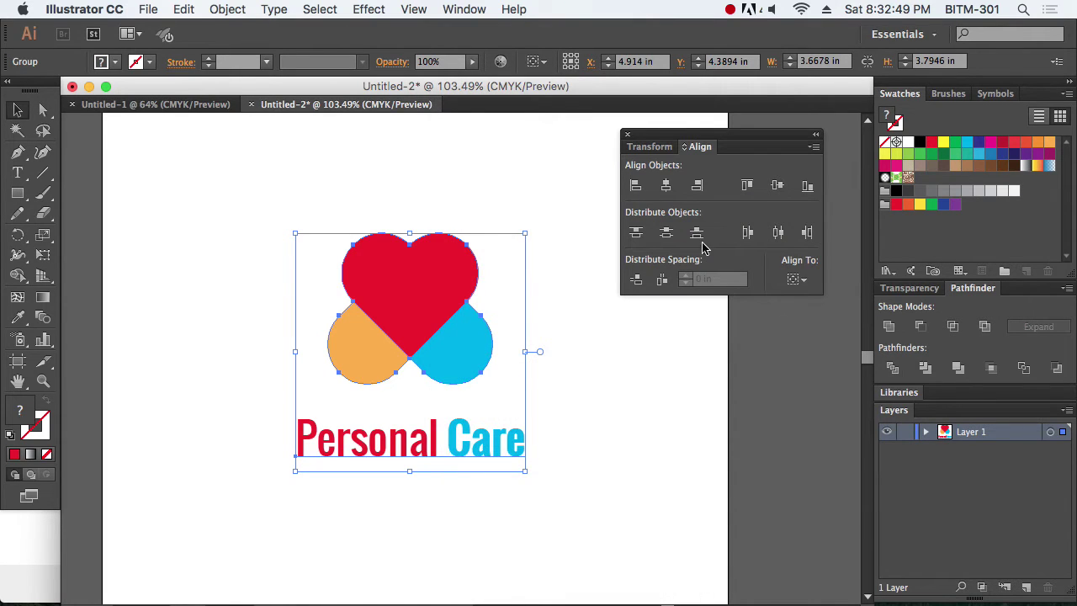
pyautogui.click(798, 279)
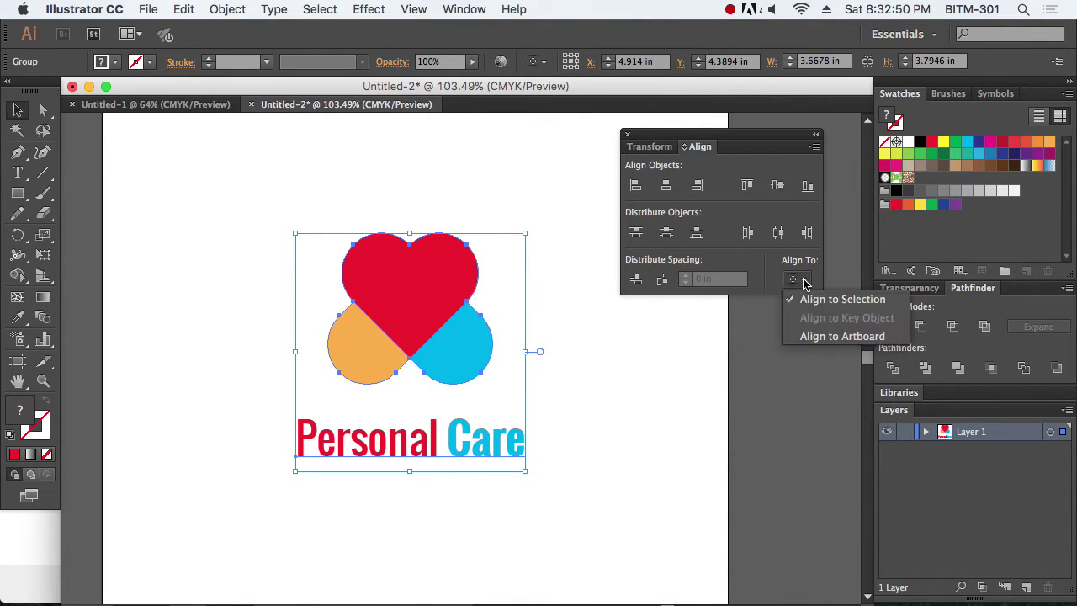
pyautogui.click(830, 338)
pyautogui.click(665, 185)
pyautogui.click(778, 185)
pyautogui.click(625, 135)
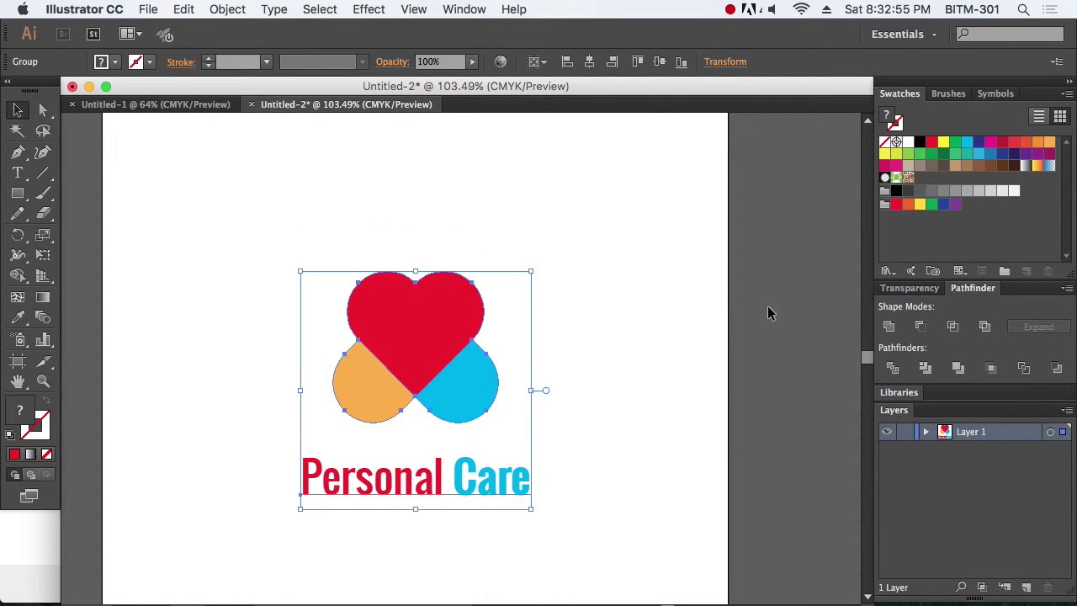
# Draw a background rectangle slightly larger than the artboard and send it behind the logo
pyautogui.click(766, 307)
pyautogui.press('super+minus')
pyautogui.press('super+minus')
pyautogui.press('super+minus')
pyautogui.moveTo(234, 213); pyautogui.dragTo(620, 574)
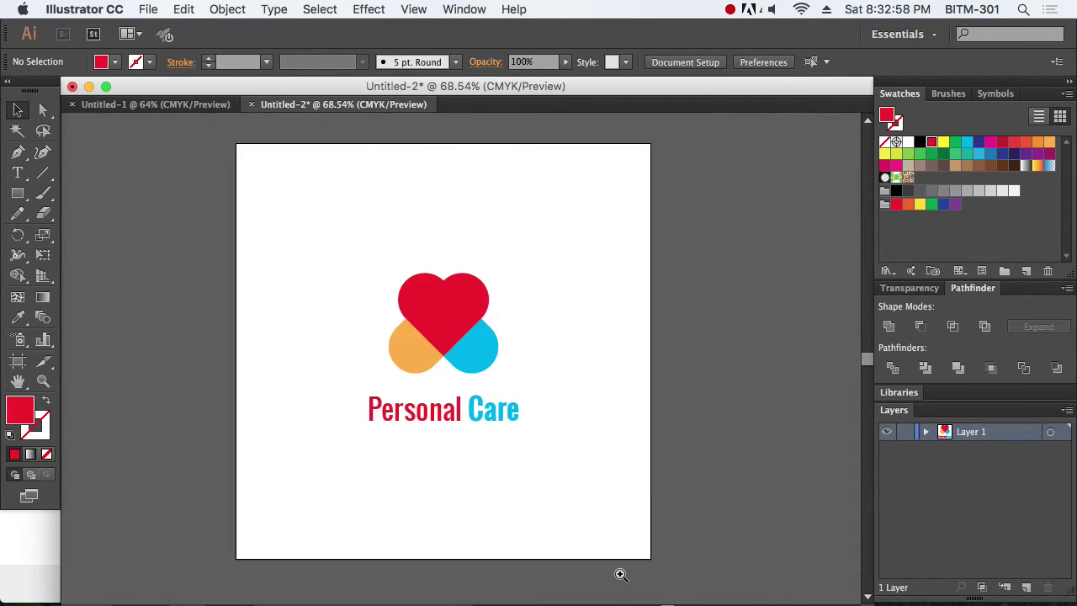
pyautogui.click(18, 193)
pyautogui.moveTo(237, 145)
pyautogui.mouseDown()
pyautogui.moveTo(620, 531)
pyautogui.moveTo(637, 563)
pyautogui.moveTo(655, 566)
pyautogui.mouseUp()
pyautogui.press('super+shift+bracketleft')
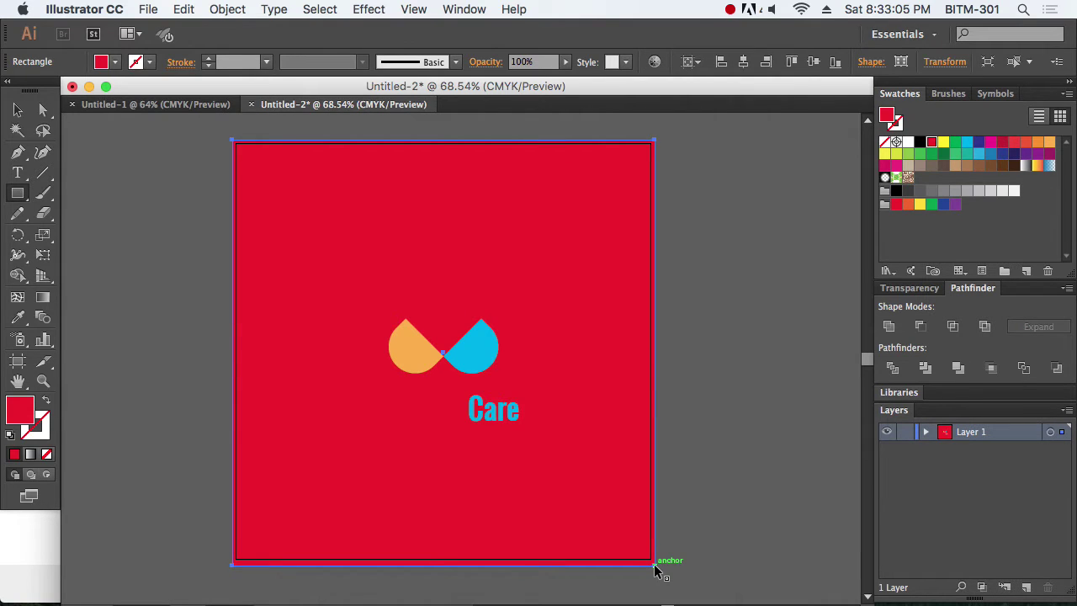
# Fill the background rectangle with a linear gradient from white to light grey, with the end stop at K=16%
pyautogui.click(18, 111)
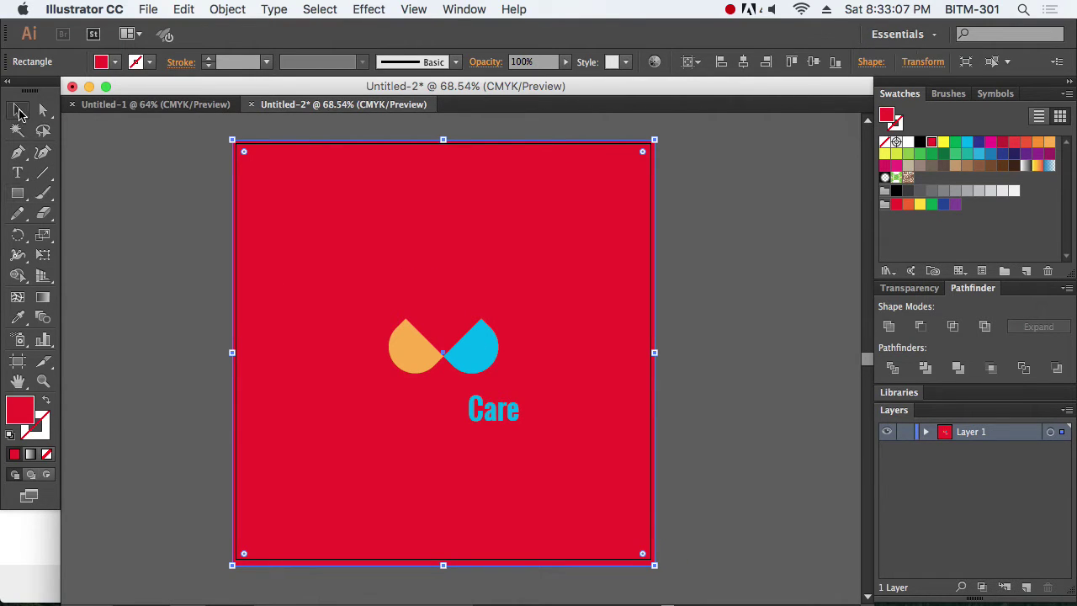
pyautogui.click(31, 455)
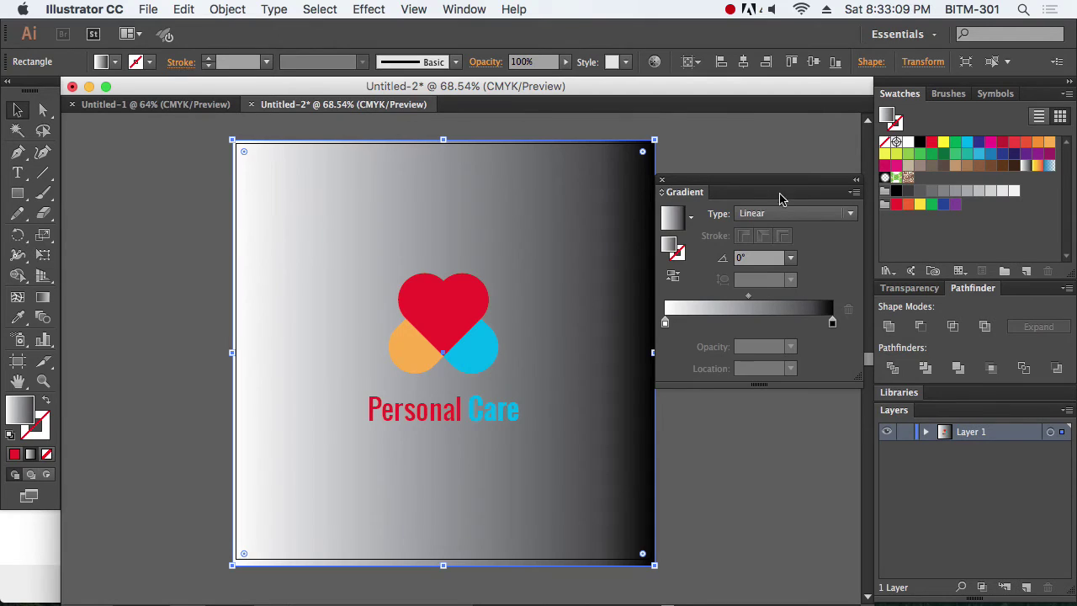
pyautogui.click(665, 324)
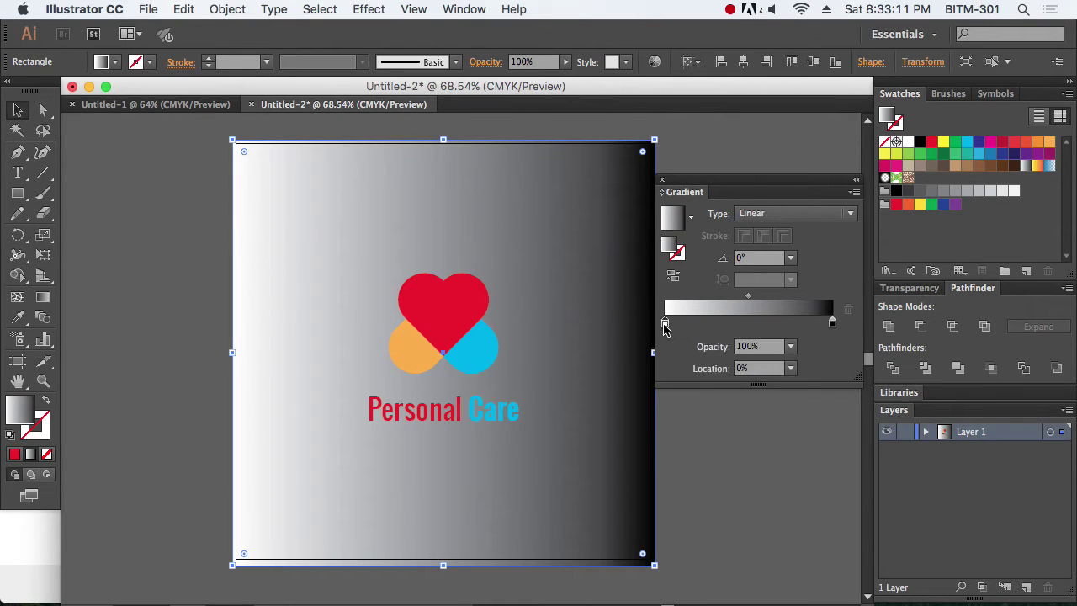
pyautogui.click(832, 324)
pyautogui.moveTo(773, 398); pyautogui.dragTo(705, 392)
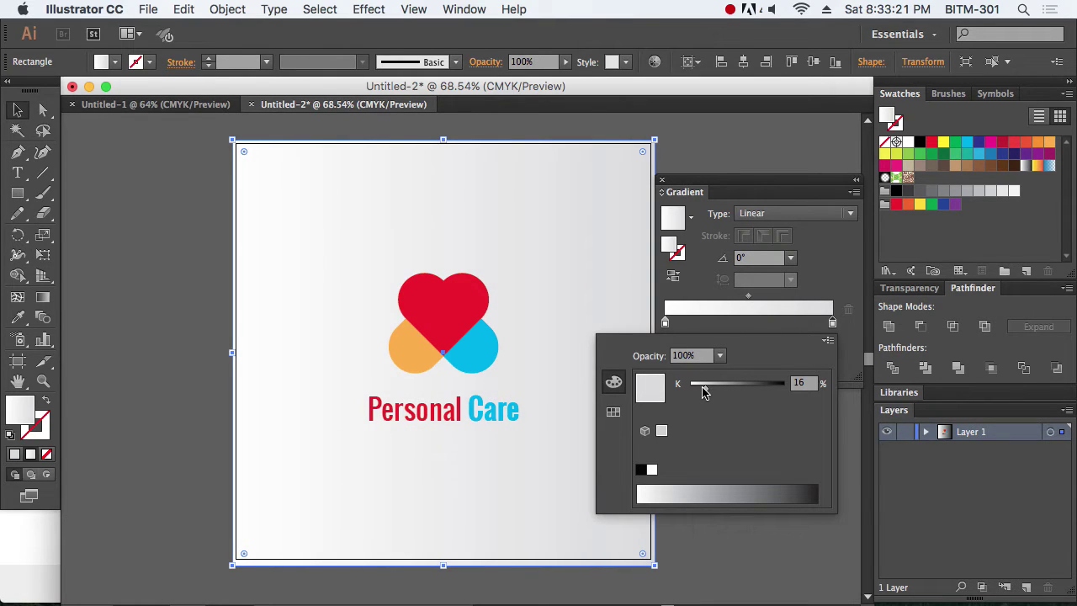
pyautogui.click(803, 386)
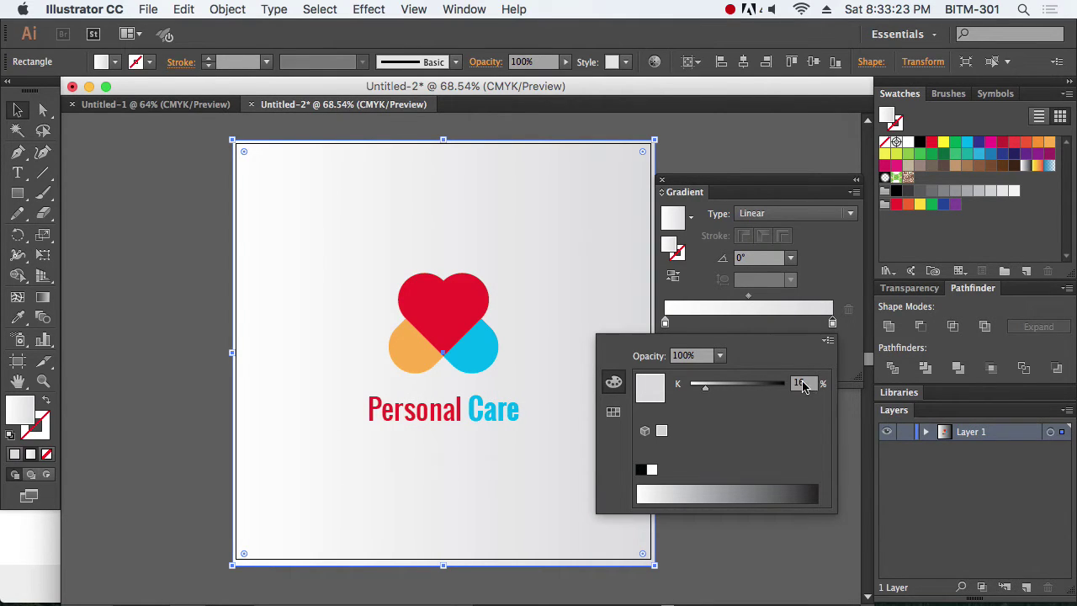
pyautogui.click(854, 430)
pyautogui.click(719, 446)
pyautogui.click(563, 417)
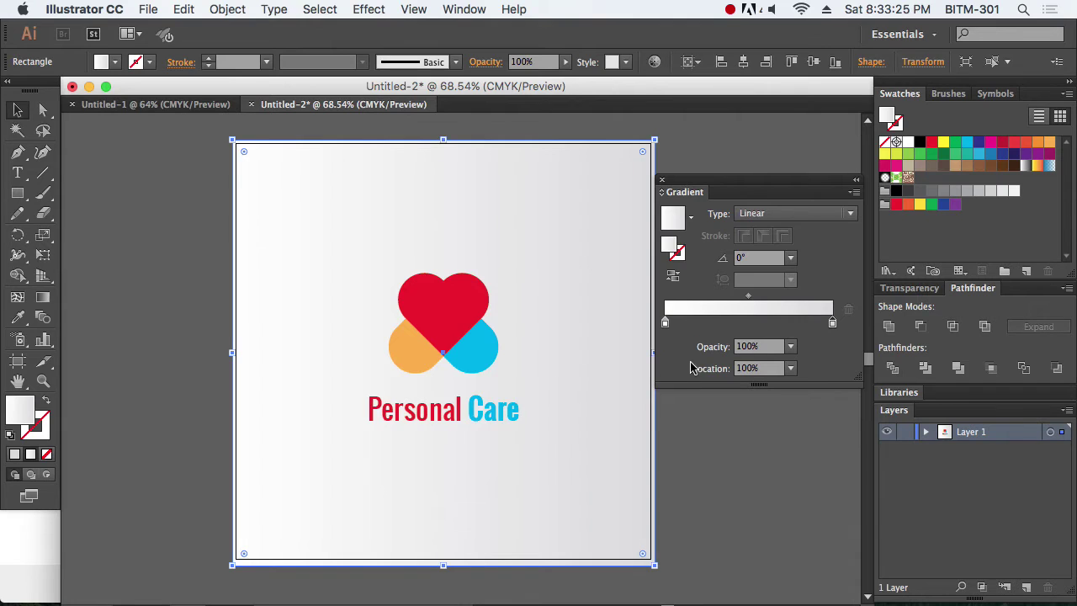
# Change the background gradient to Radial, move its midpoint to 77.78%, and deselect the rectangle
pyautogui.click(796, 215)
pyautogui.click(796, 250)
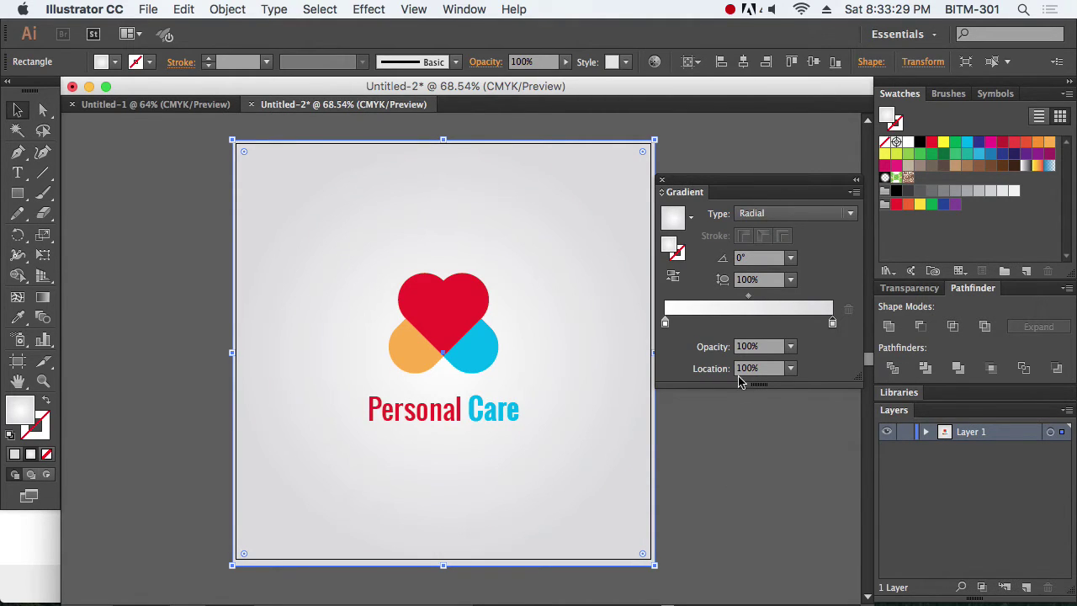
pyautogui.moveTo(749, 297); pyautogui.dragTo(799, 305)
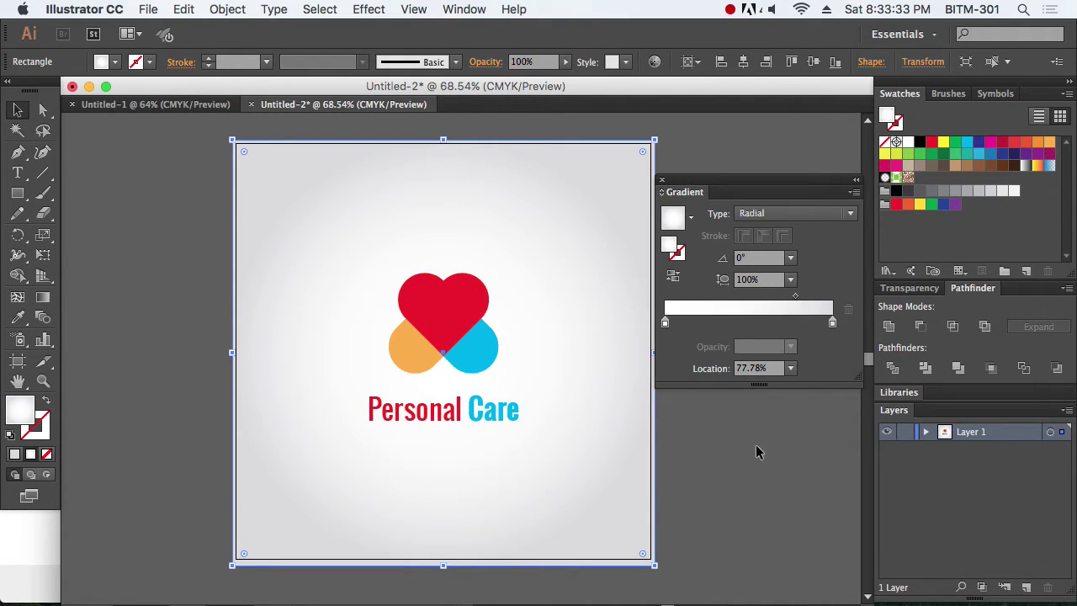
pyautogui.click(766, 456)
# Enlarge the gradient background rectangle from its centre so it extends well beyond the artboard edges, and deselect it
pyautogui.moveTo(758, 462); pyautogui.dragTo(676, 452)
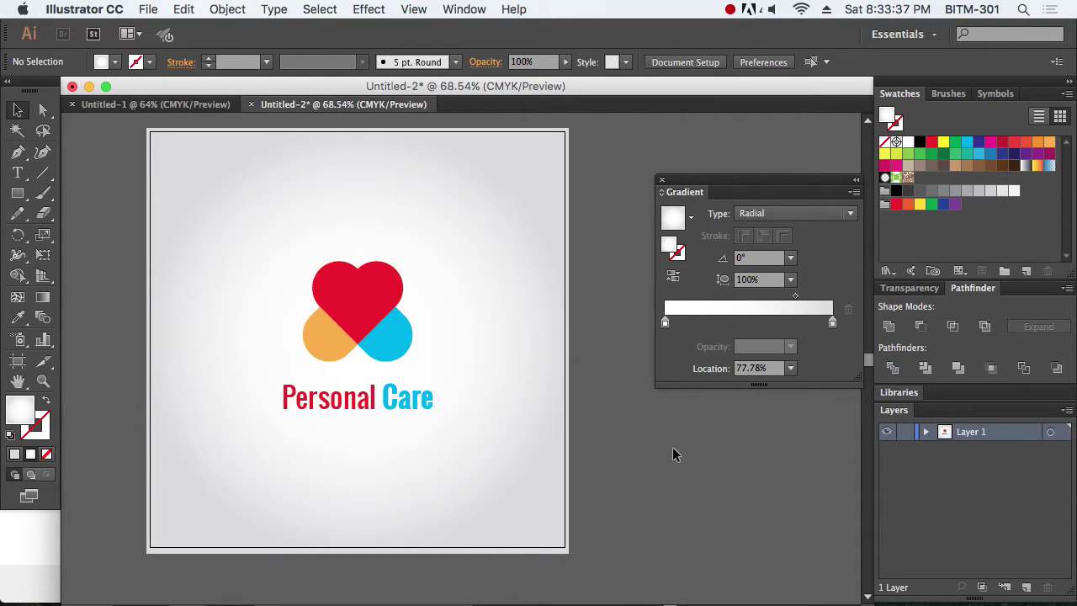
pyautogui.moveTo(651, 443); pyautogui.dragTo(687, 451)
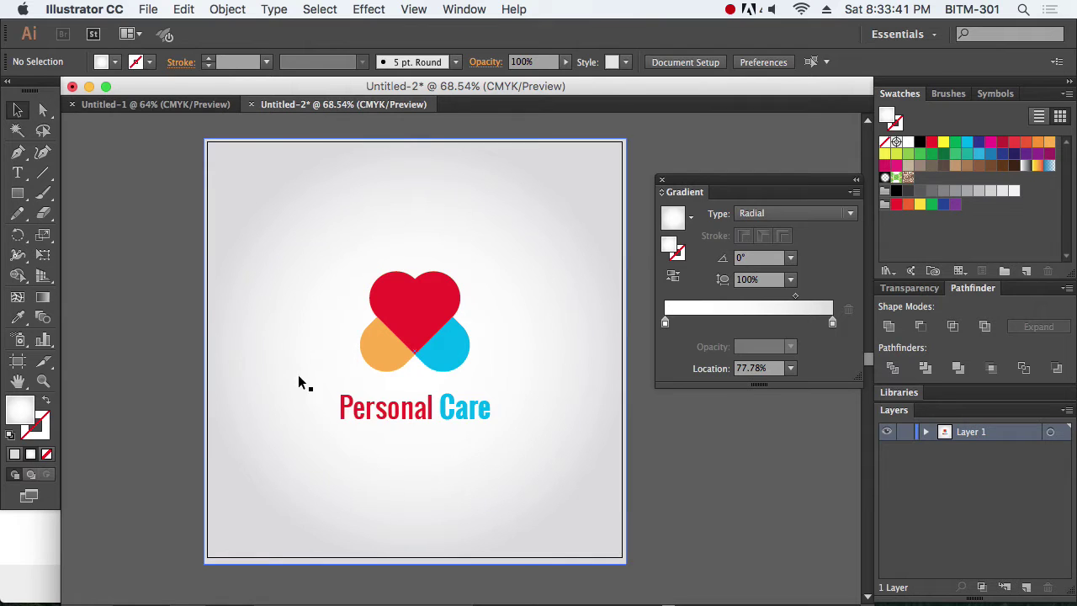
pyautogui.click(589, 345)
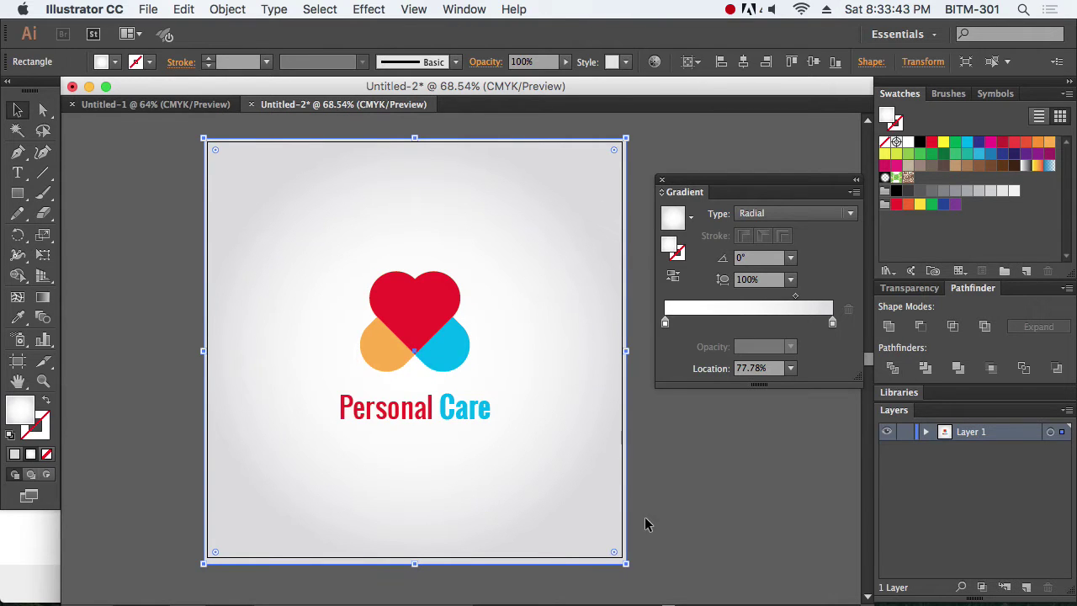
pyautogui.moveTo(624, 561); pyautogui.dragTo(674, 557)
pyautogui.click(763, 474)
pyautogui.keyDown('alt'); pyautogui.click(593, 435); pyautogui.keyUp('alt')
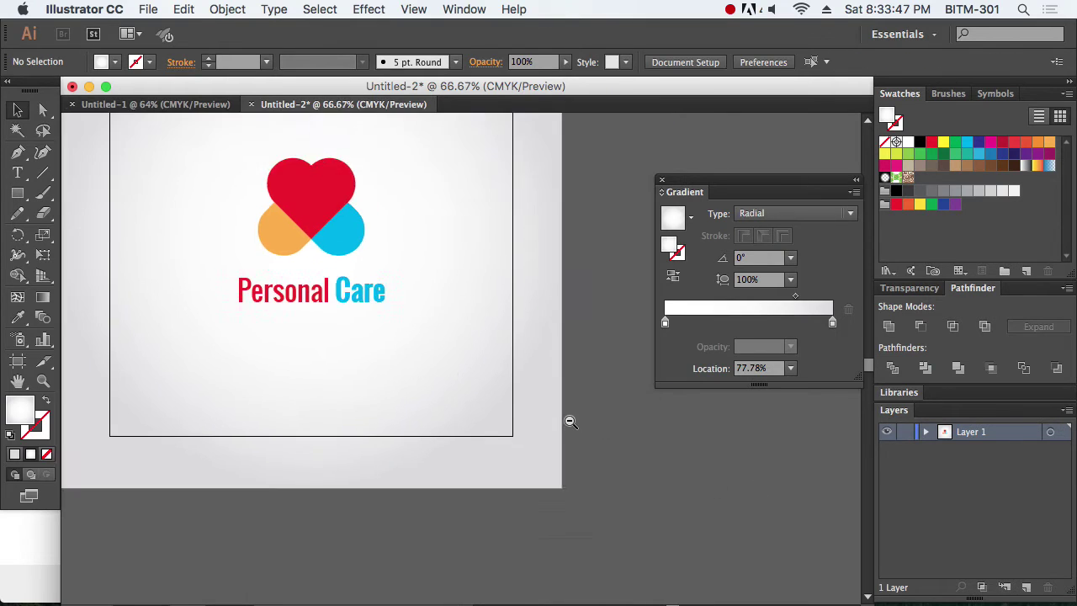
pyautogui.keyDown('alt'); pyautogui.click(569, 421); pyautogui.keyUp('alt')
pyautogui.moveTo(533, 401); pyautogui.dragTo(694, 524)
pyautogui.moveTo(235, 187); pyautogui.dragTo(589, 473)
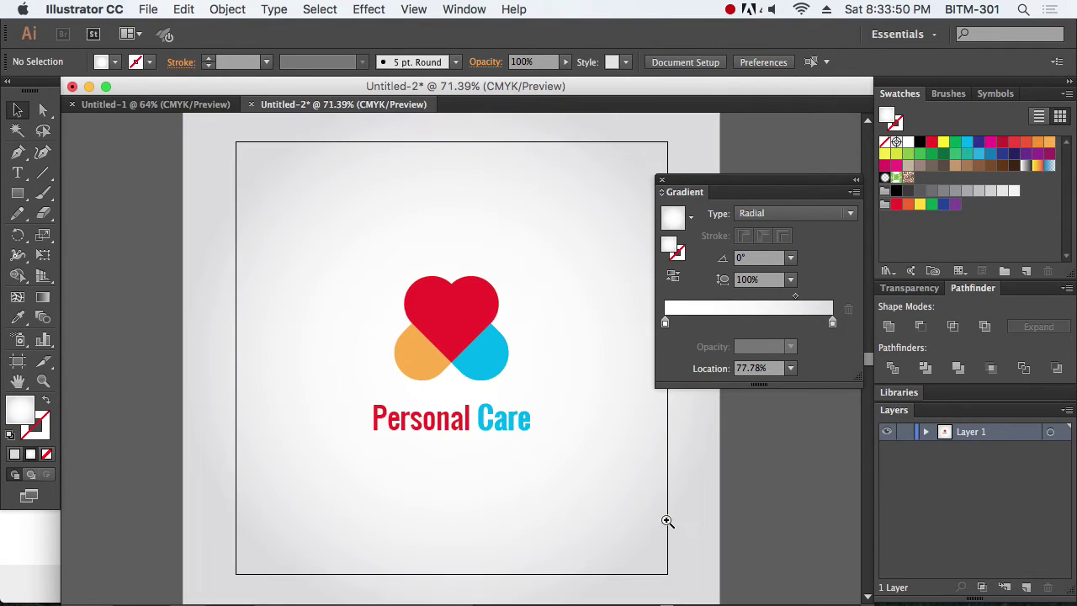
# Try the logo group at a very small size and almost filling the artboard, scaling it proportionally from its centre
pyautogui.click(661, 180)
pyautogui.click(500, 348)
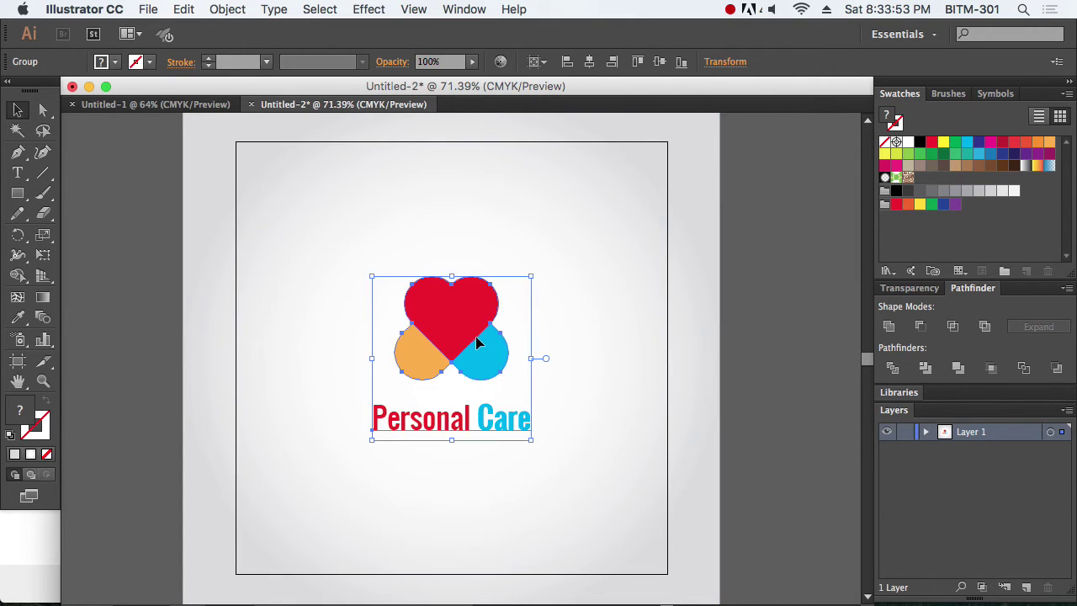
pyautogui.moveTo(532, 439); pyautogui.dragTo(476, 381)
pyautogui.click(751, 457)
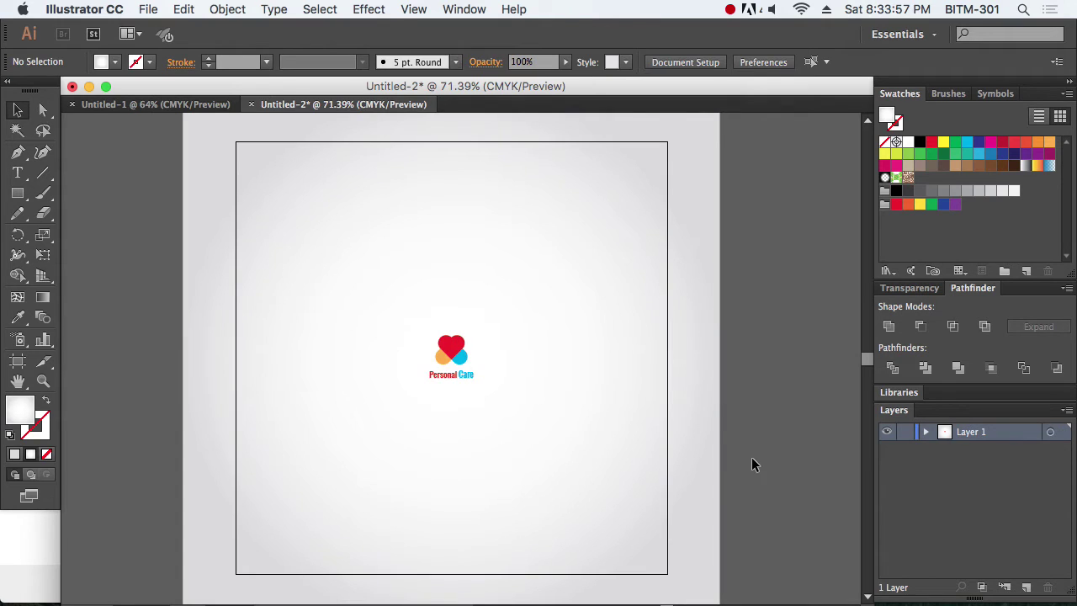
pyautogui.click(459, 358)
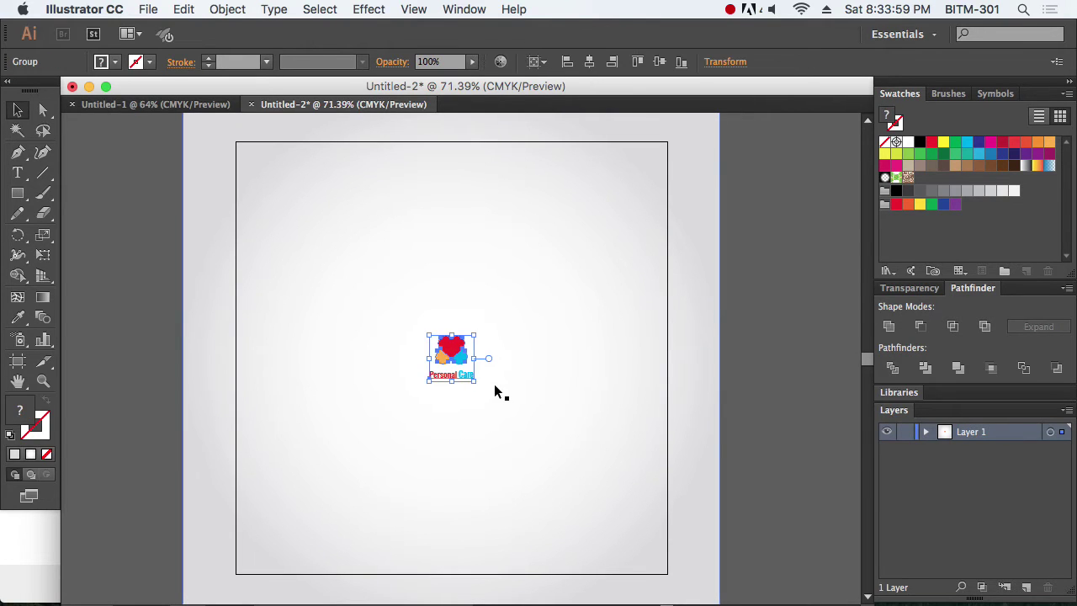
pyautogui.moveTo(474, 386); pyautogui.dragTo(692, 567)
pyautogui.click(795, 473)
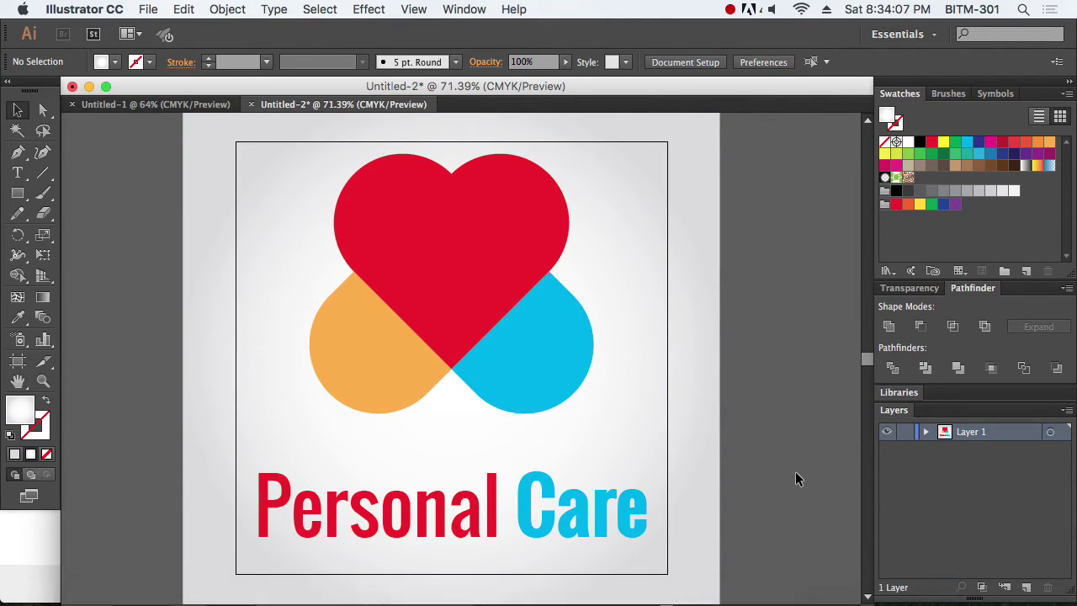
# Scale the logo group down proportionally from its centre to slightly under half the artboard's width, and deselect it
pyautogui.click(551, 361)
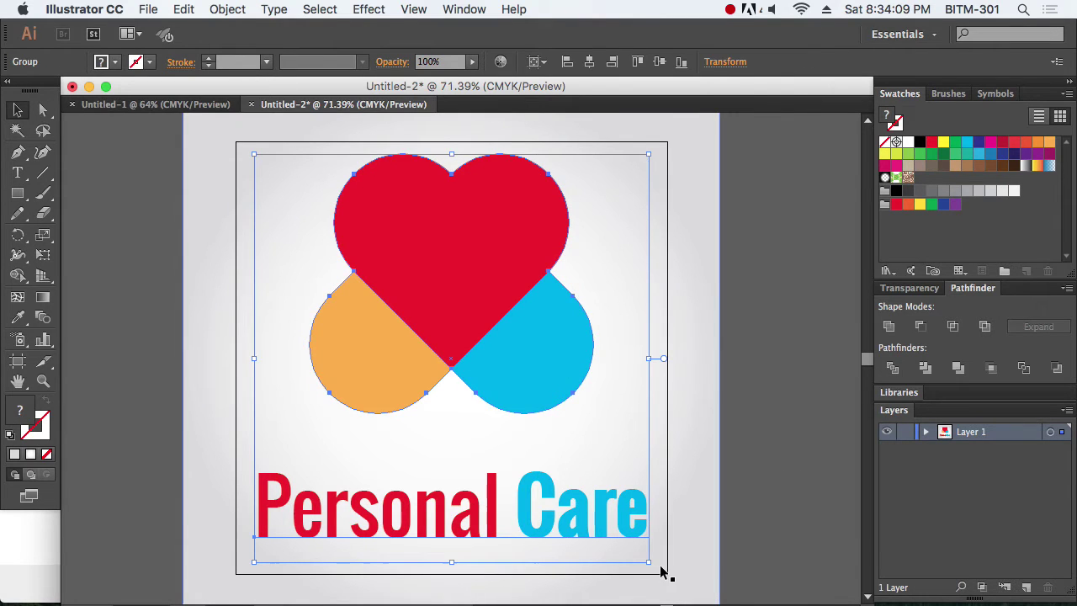
pyautogui.moveTo(650, 561); pyautogui.dragTo(561, 484)
pyautogui.click(787, 505)
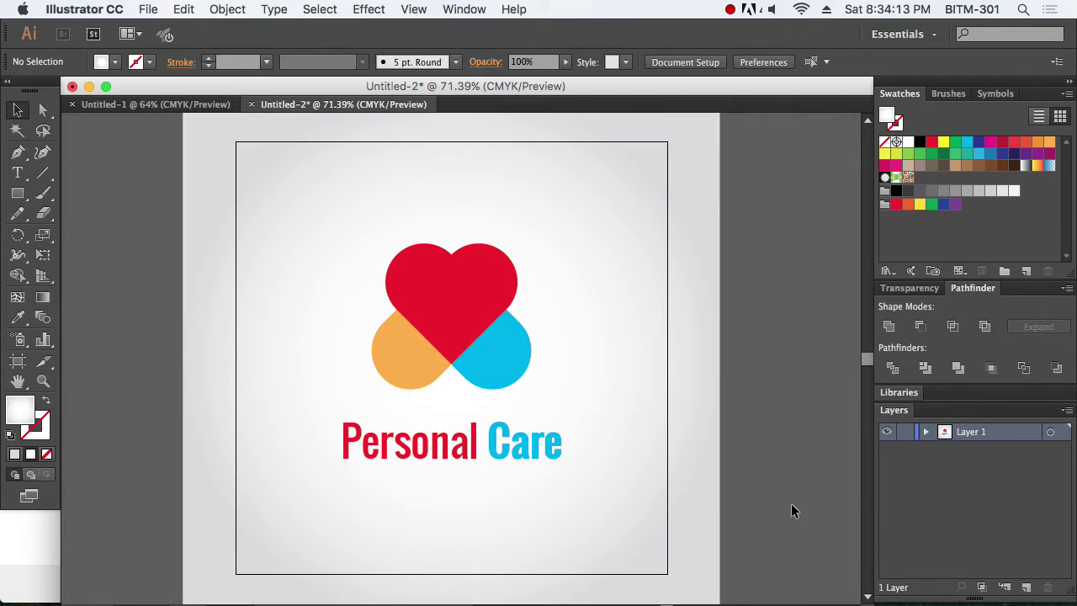
pyautogui.click(551, 454)
pyautogui.moveTo(563, 473); pyautogui.dragTo(551, 471)
pyautogui.click(776, 506)
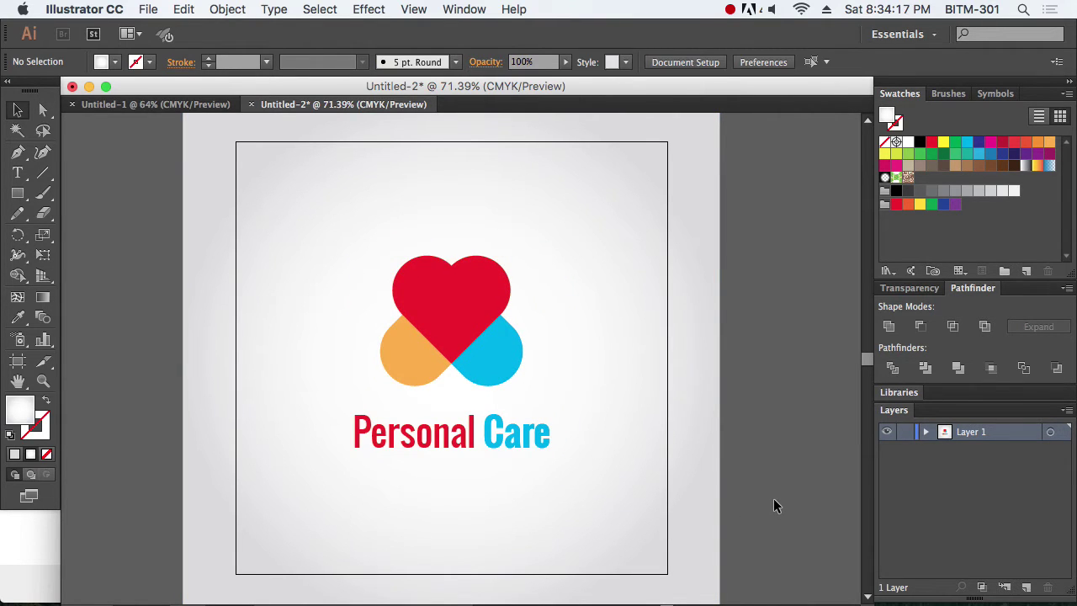
pyautogui.click(485, 329)
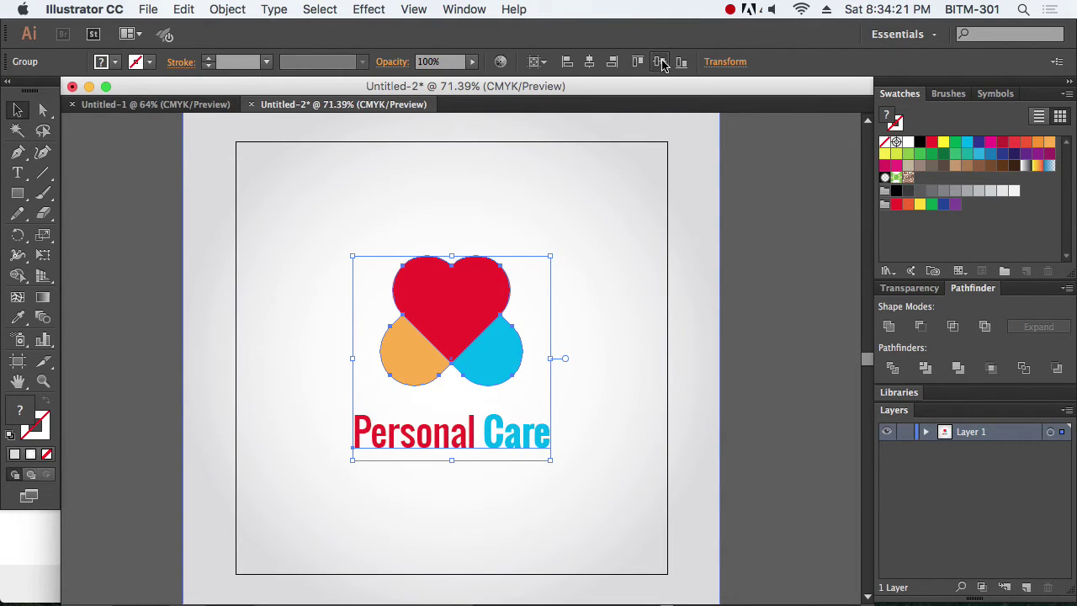
pyautogui.click(844, 348)
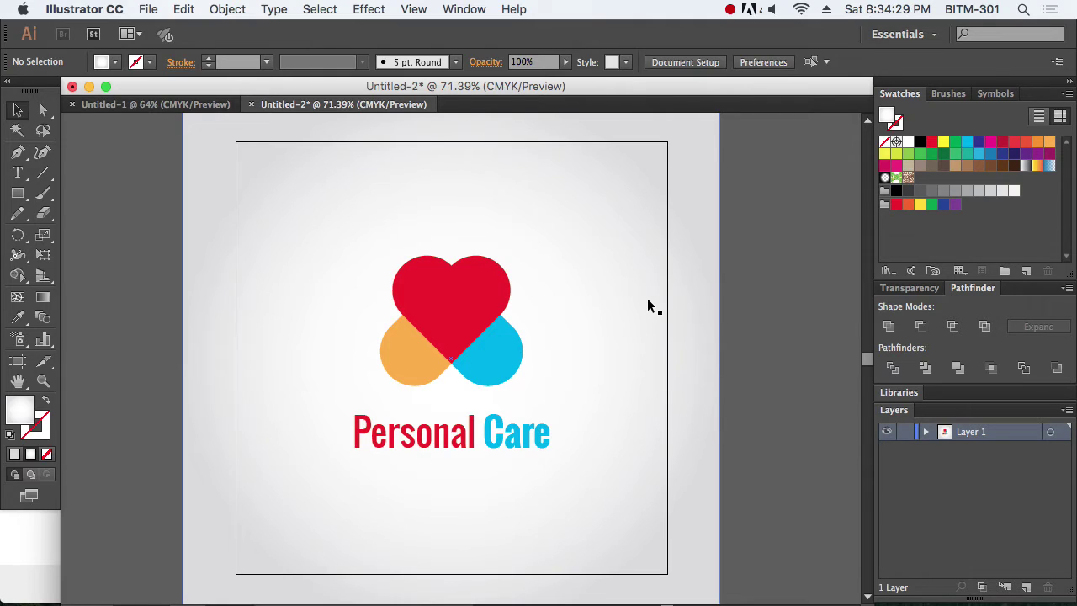
# Start a Save for Web export of the logo as JPEG and set the image size to 900 × 900 px
pyautogui.click(146, 9)
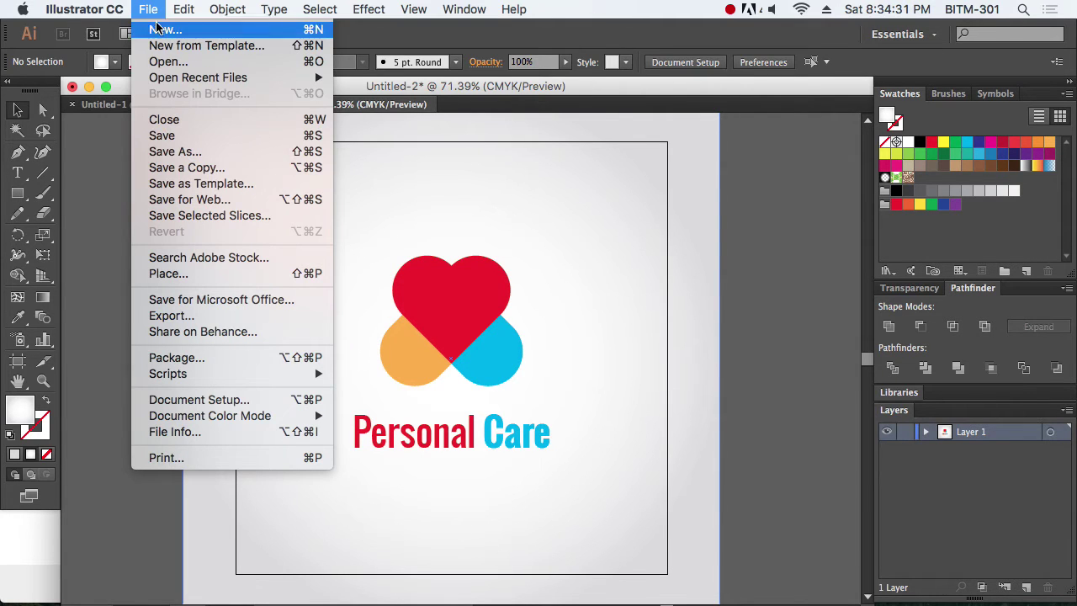
pyautogui.click(204, 203)
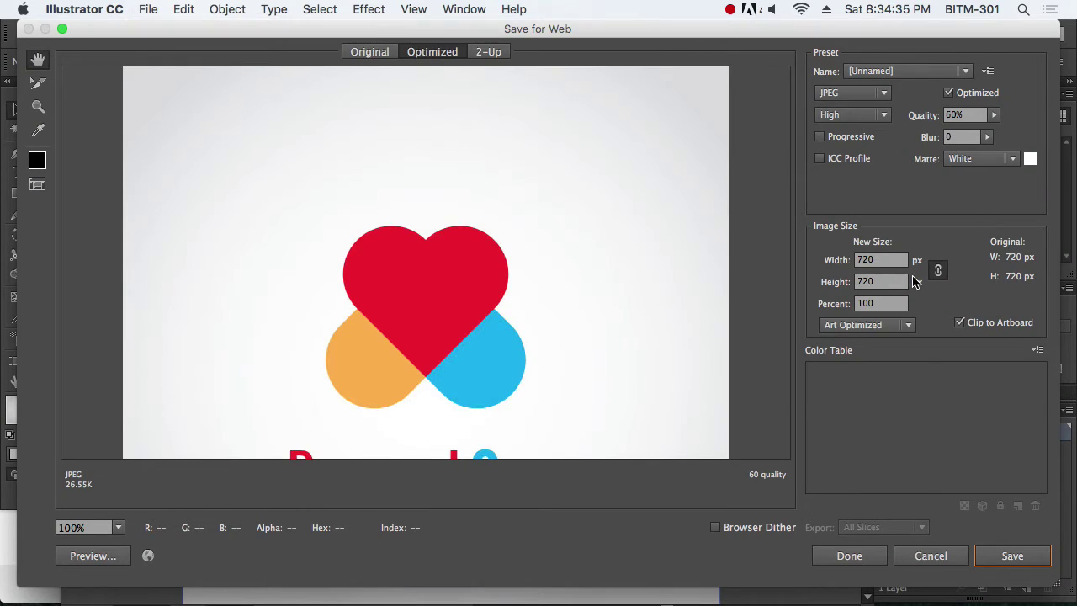
pyautogui.scroll(-5, 577, 180)
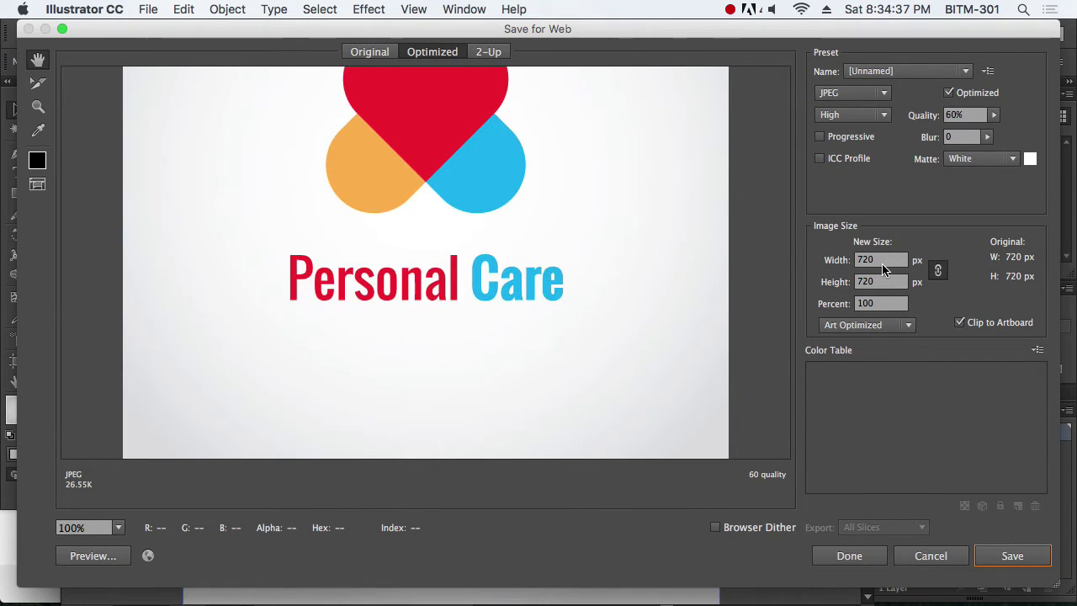
pyautogui.click(892, 260)
pyautogui.moveTo(569, 214); pyautogui.dragTo(567, 366)
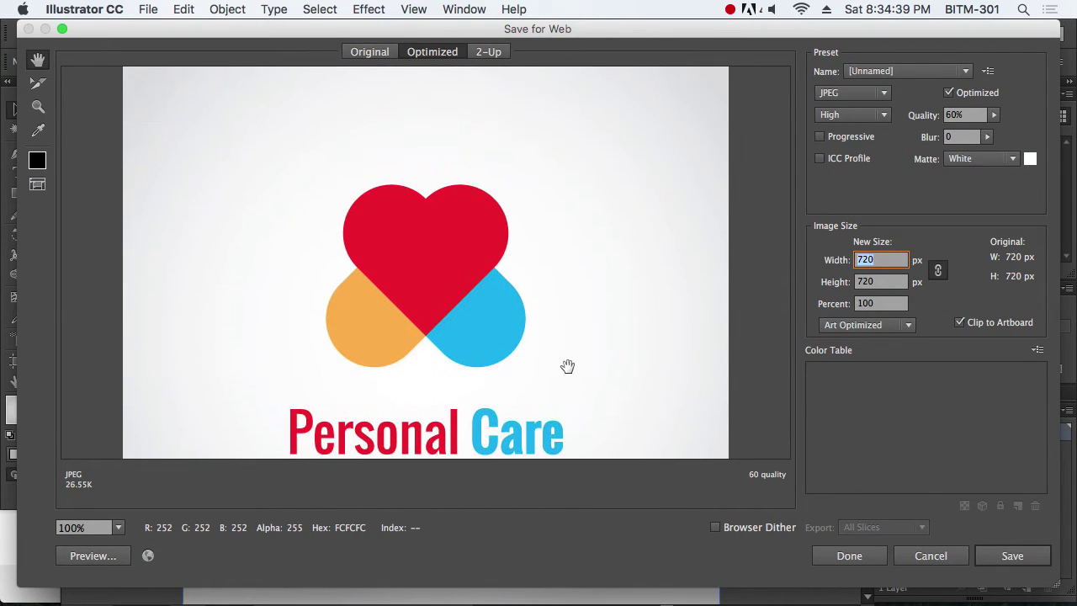
pyautogui.write('9')
pyautogui.press('Tab')
# Check the export preview and save the image as PC-logo in the batch 25 folder on the Desktop
pyautogui.moveTo(487, 358); pyautogui.dragTo(558, 177)
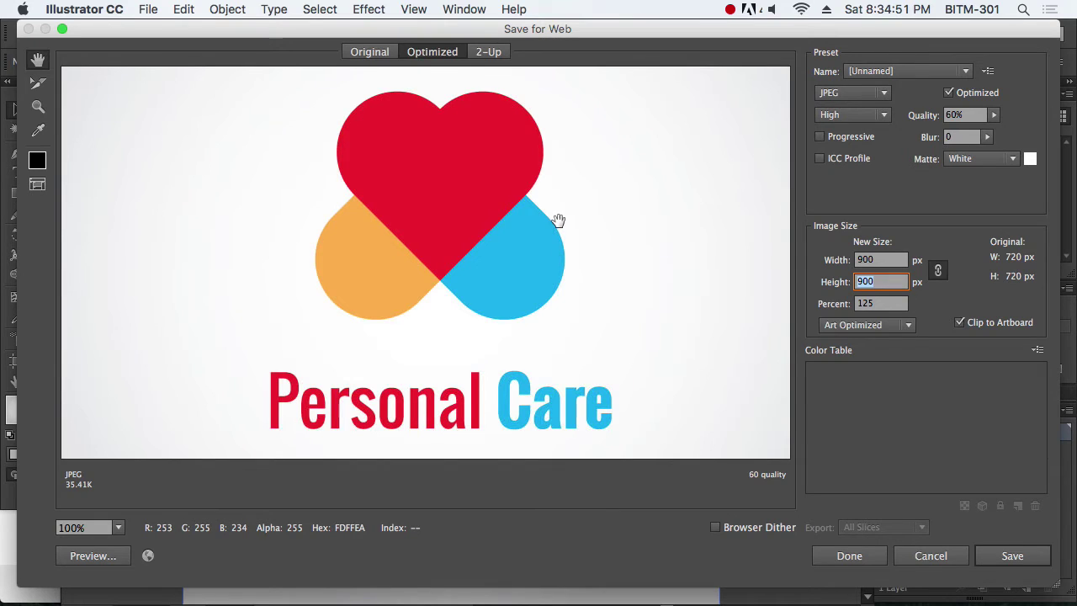
pyautogui.moveTo(560, 199); pyautogui.dragTo(568, 373)
pyautogui.moveTo(558, 412); pyautogui.dragTo(555, 305)
pyautogui.moveTo(529, 221); pyautogui.dragTo(531, 250)
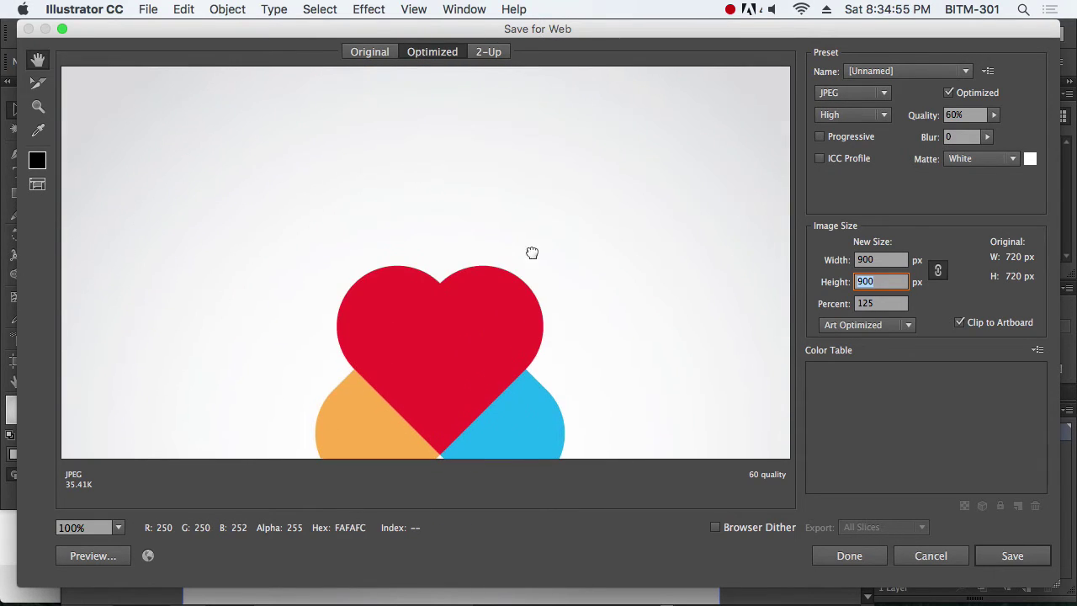
pyautogui.moveTo(518, 356); pyautogui.dragTo(526, 85)
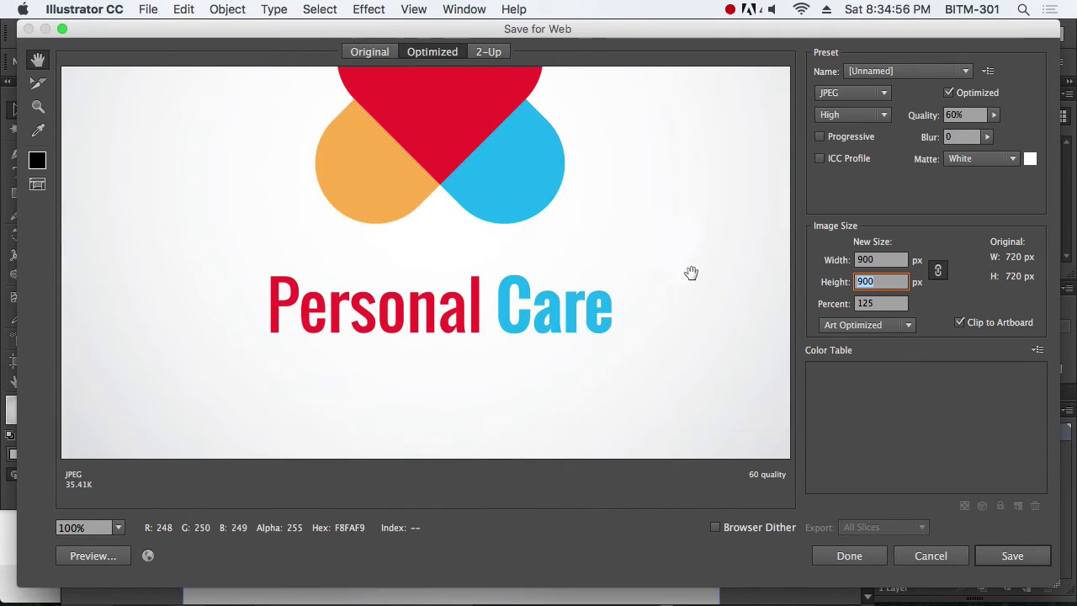
pyautogui.click(1013, 559)
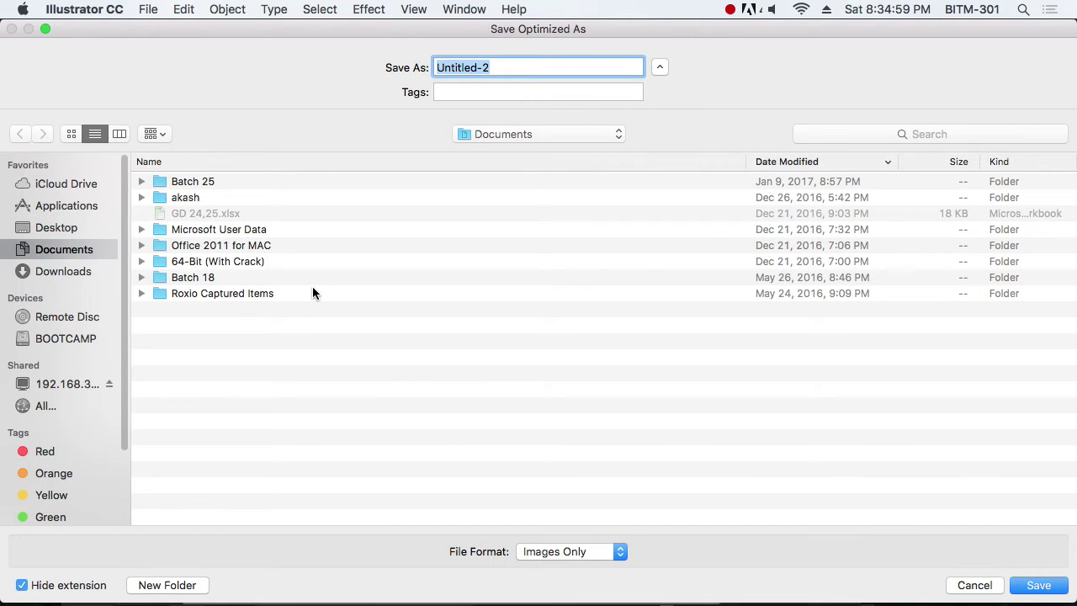
pyautogui.click(58, 227)
pyautogui.doubleClick(198, 234)
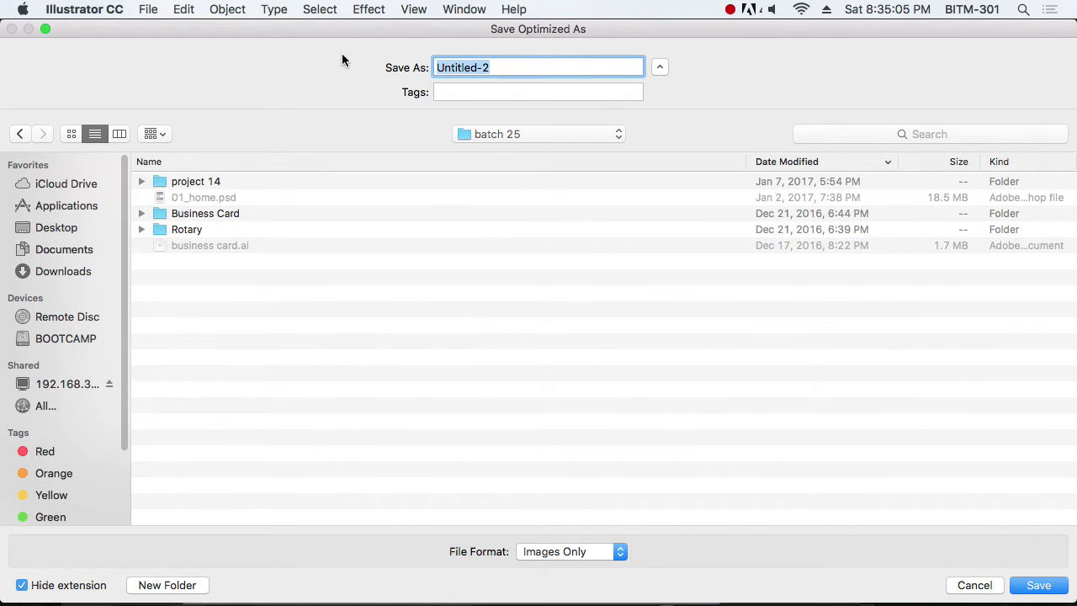
pyautogui.write('PC-logo')
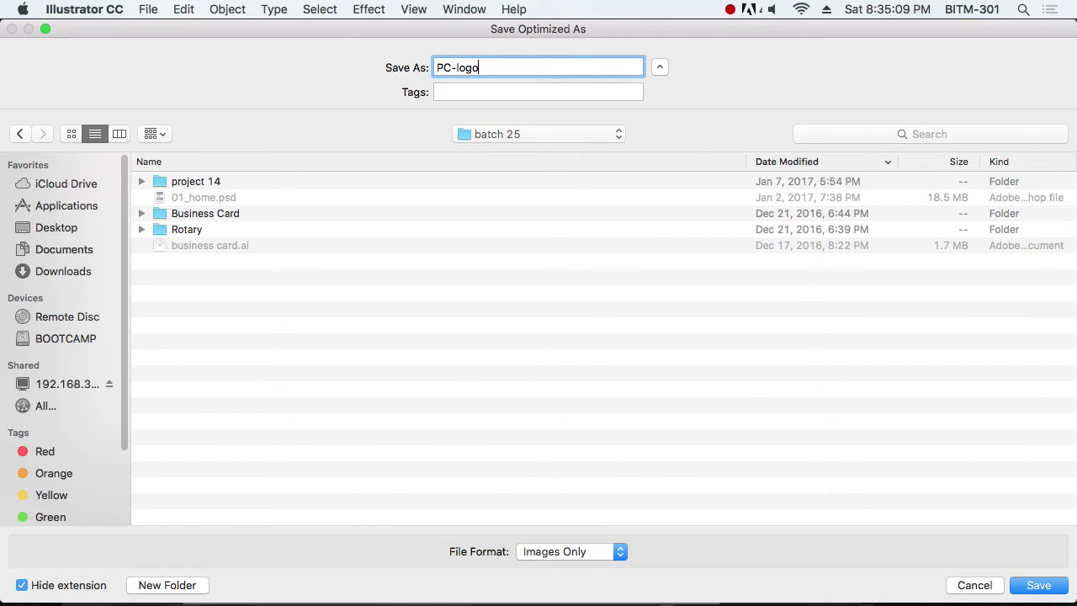
pyautogui.press('Return')
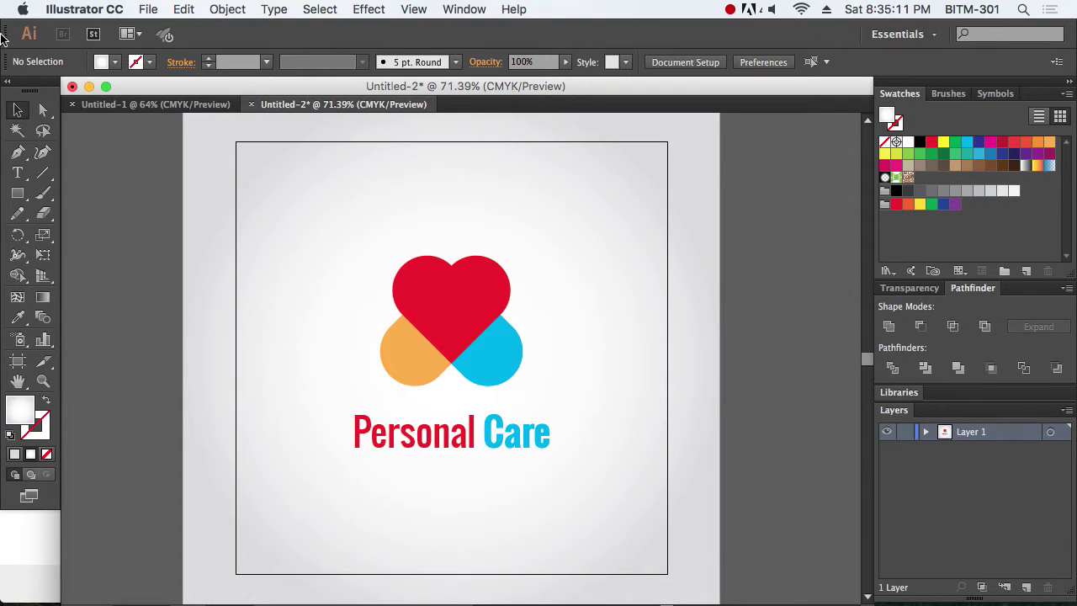
# Switch to Finder, preview PC-logo.jpg in the desktop's batch 25 folder, and close the folder window
pyautogui.click(149, 9)
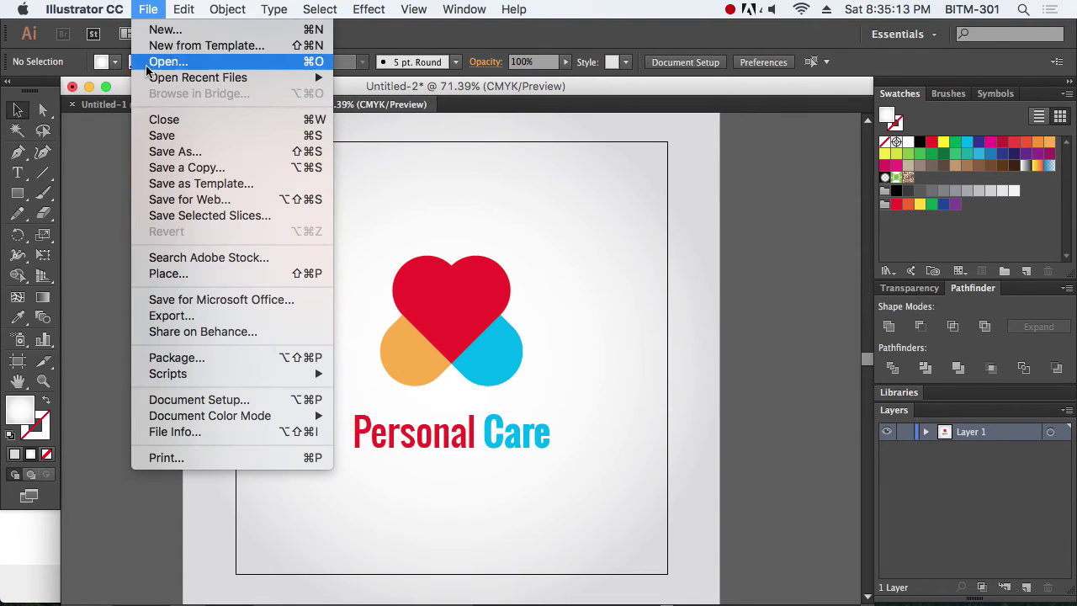
pyautogui.moveTo(93, 9)
pyautogui.click(118, 134)
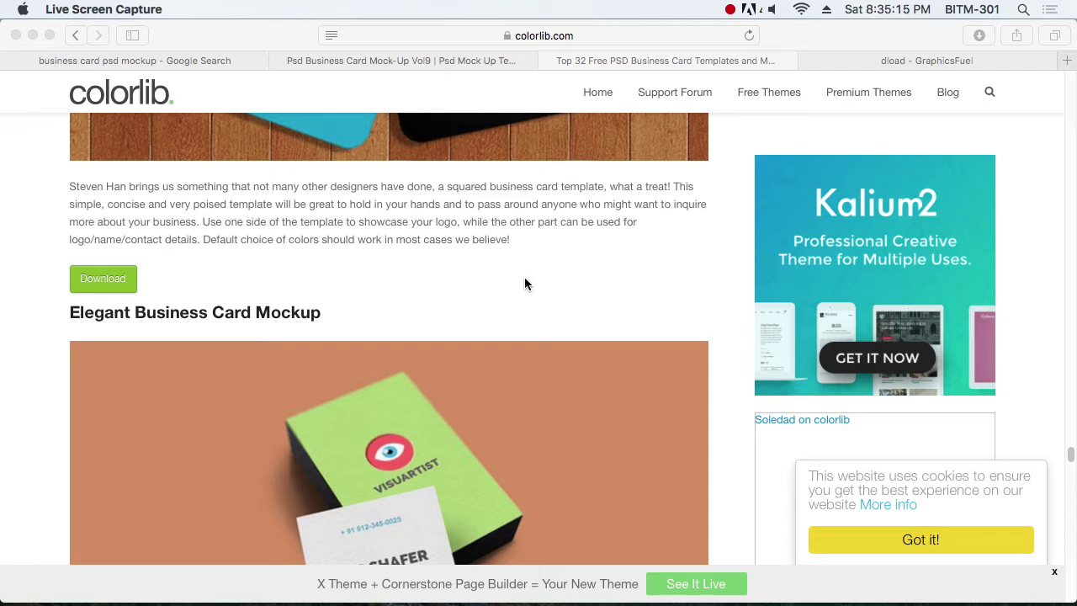
pyautogui.click(32, 35)
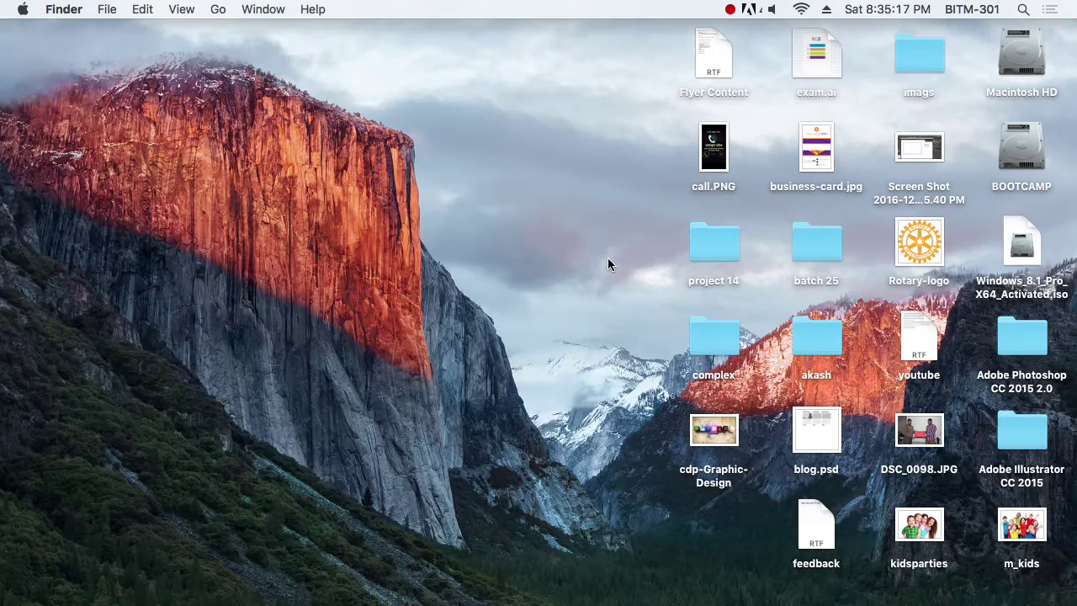
pyautogui.doubleClick(811, 252)
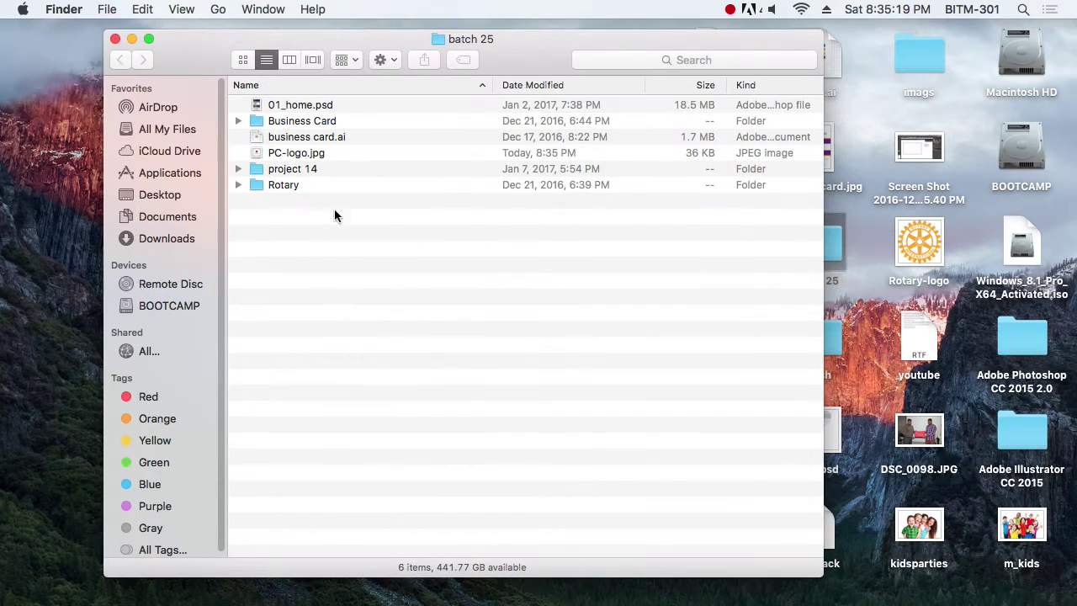
pyautogui.click(310, 155)
pyautogui.press('space')
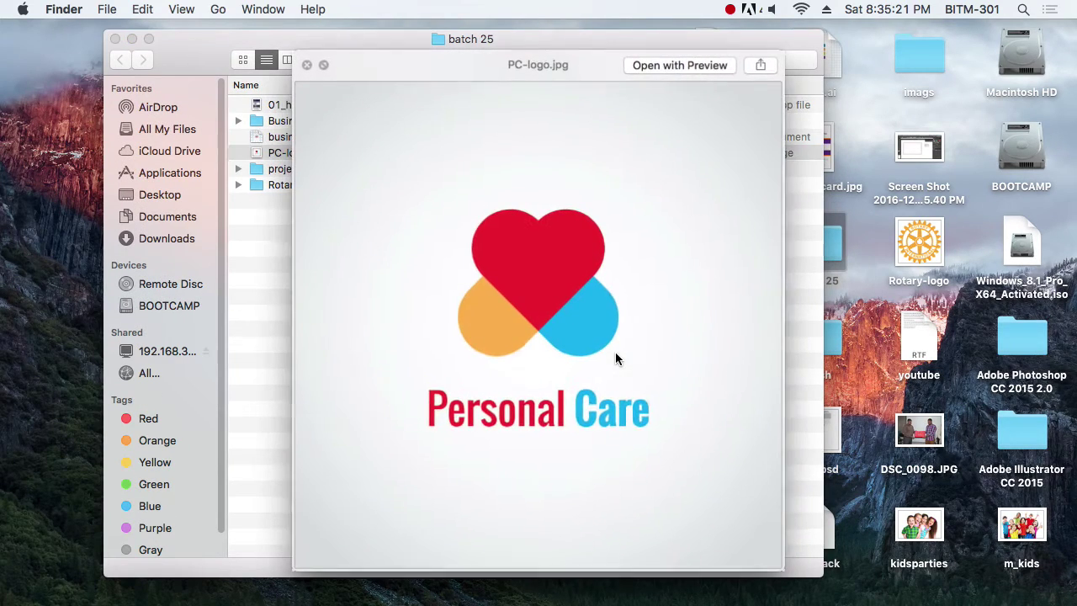
pyautogui.click(115, 40)
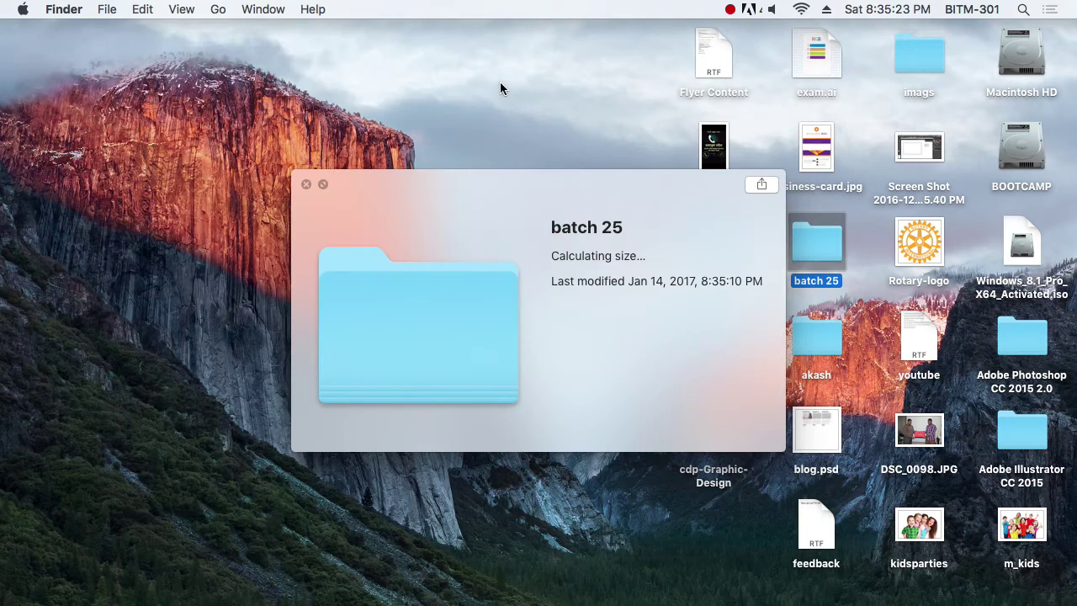
# Reopen the batch 25 folder, examine the exported PC-logo.jpg in Quick Look, and close the preview
pyautogui.doubleClick(823, 253)
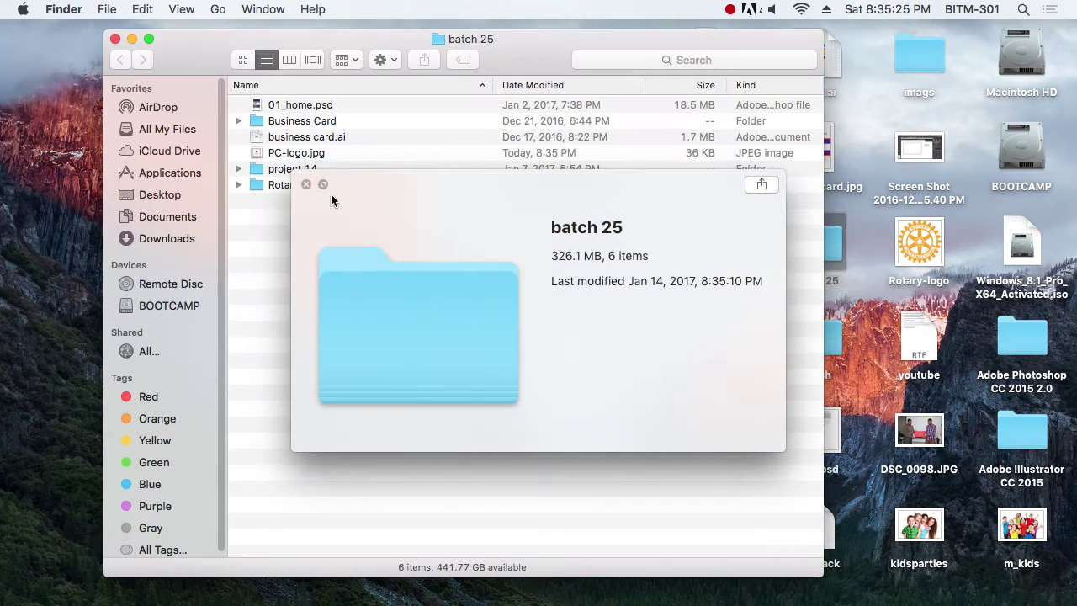
pyautogui.click(295, 153)
pyautogui.moveTo(530, 75); pyautogui.dragTo(334, 49)
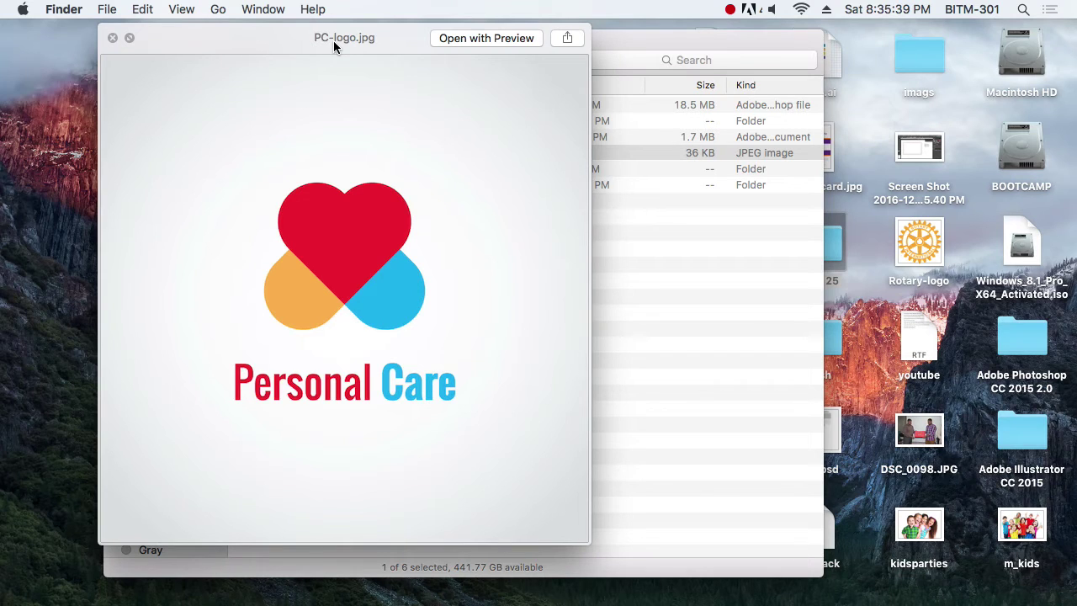
pyautogui.moveTo(335, 41); pyautogui.dragTo(397, 51)
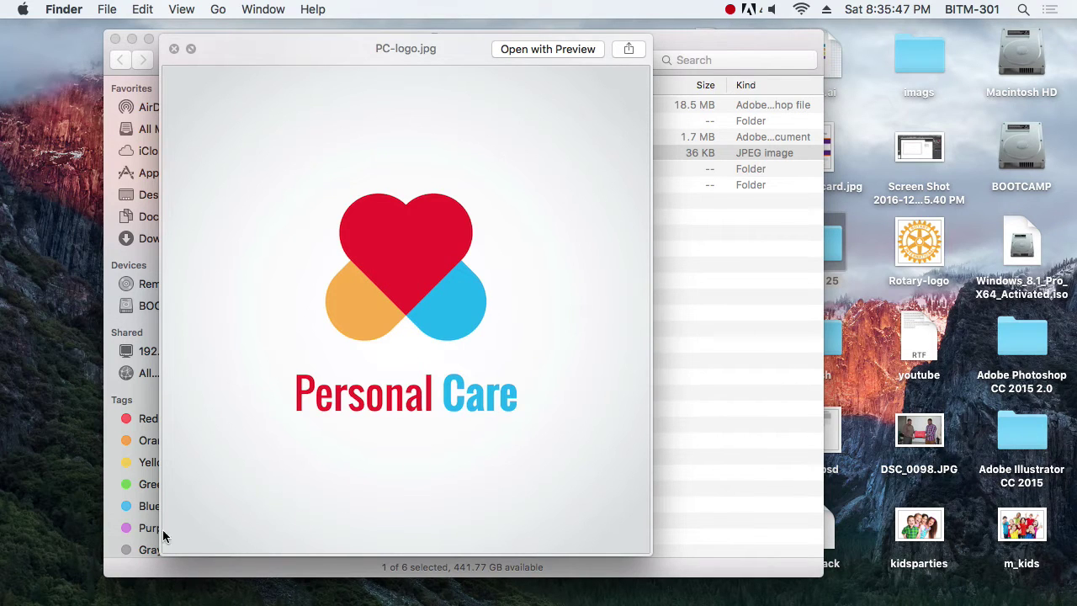
pyautogui.press('space')
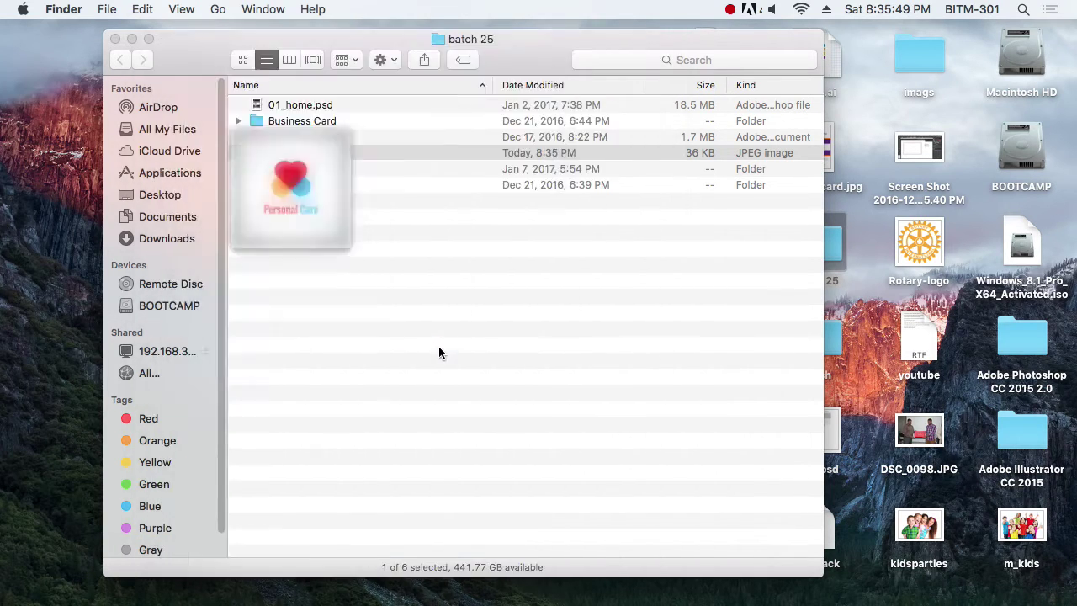
# Switch back to Illustrator and draw a rectangle across the background's lower part up to the text's baseline, filled with solid grey K=16%
pyautogui.press('super+Tab')
pyautogui.press('super+Tab')
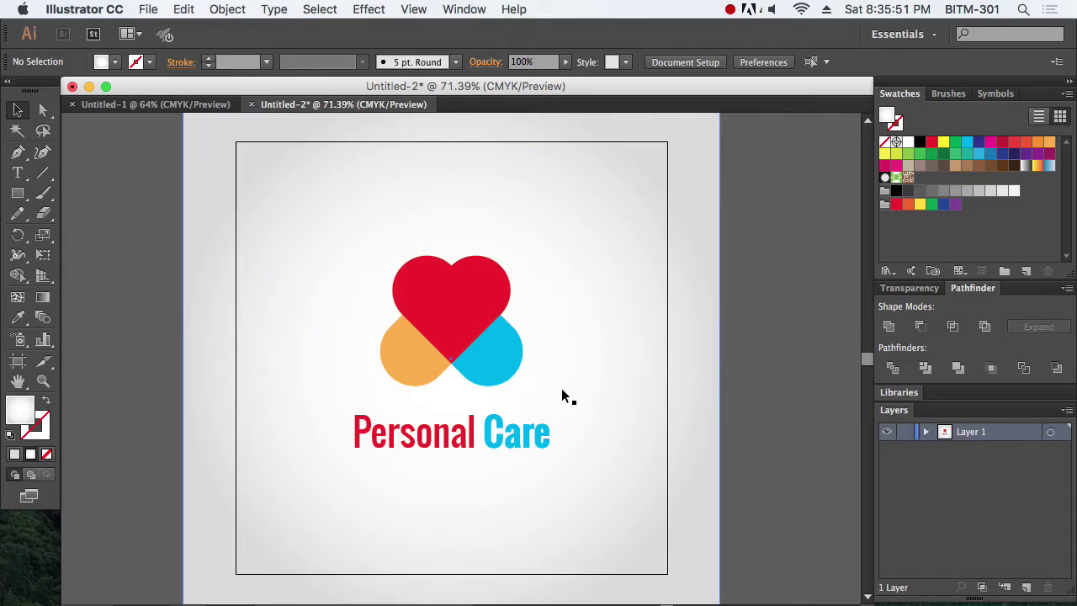
pyautogui.click(722, 444)
pyautogui.press('super+minus')
pyautogui.scroll(-3, 769, 480)
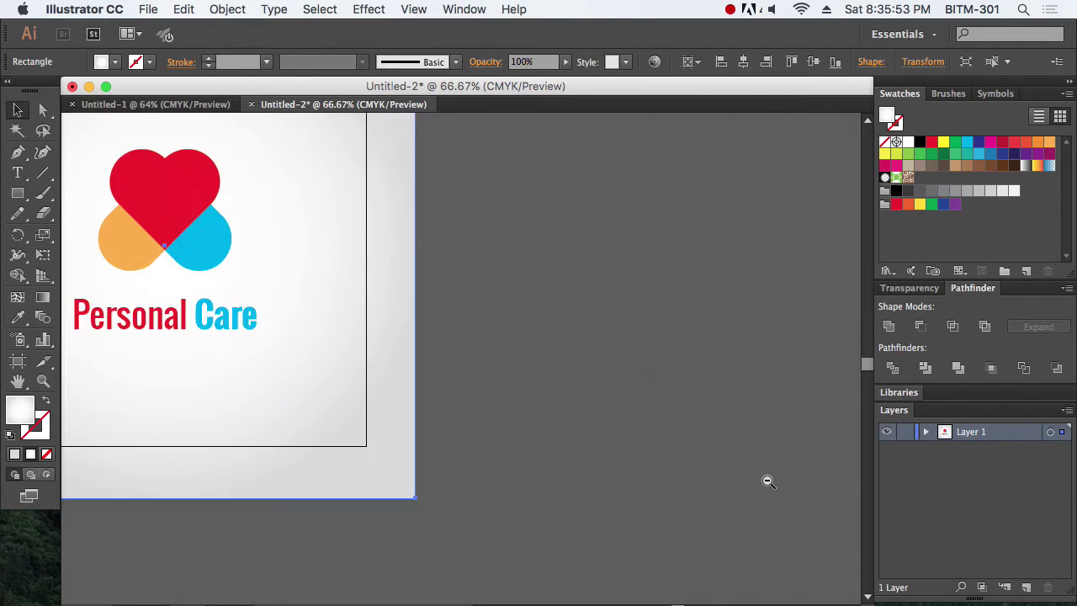
pyautogui.click(779, 439)
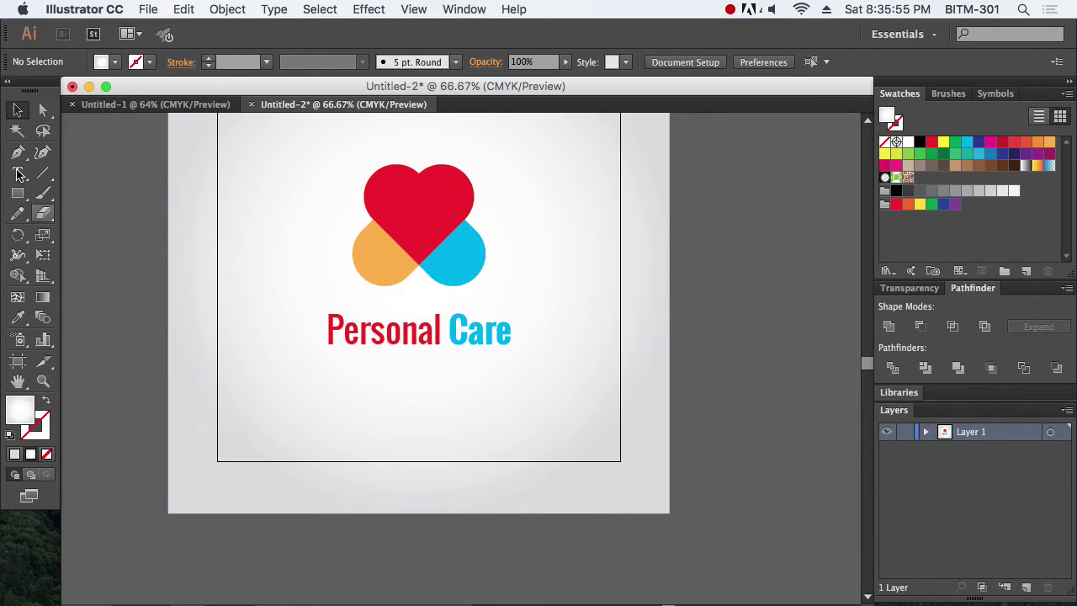
pyautogui.click(18, 195)
pyautogui.moveTo(673, 514); pyautogui.dragTo(168, 344)
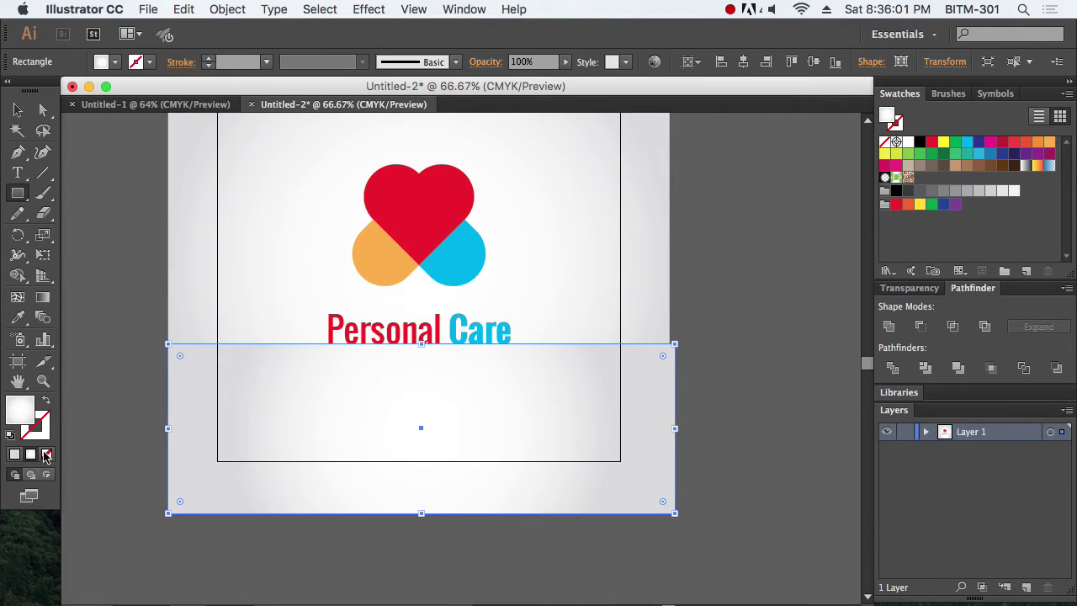
pyautogui.click(14, 454)
pyautogui.click(43, 109)
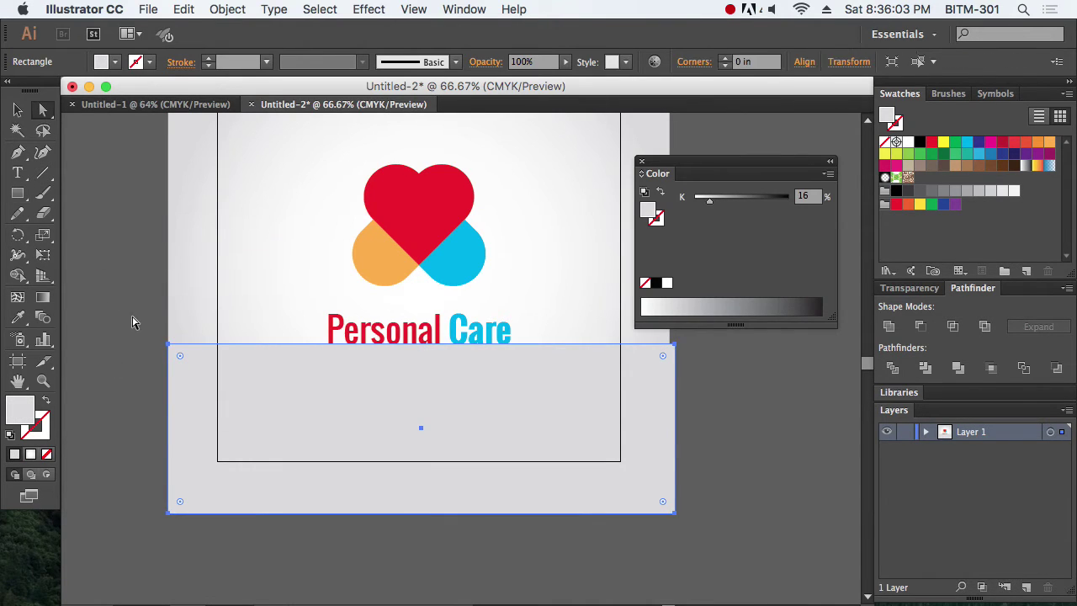
# Give the grey rectangle a diagonal upper edge by lowering its upper-left corner and raising its upper-right corner
pyautogui.moveTo(169, 345); pyautogui.dragTo(169, 478)
pyautogui.scroll(3, 748, 377)
pyautogui.moveTo(657, 428); pyautogui.dragTo(659, 329)
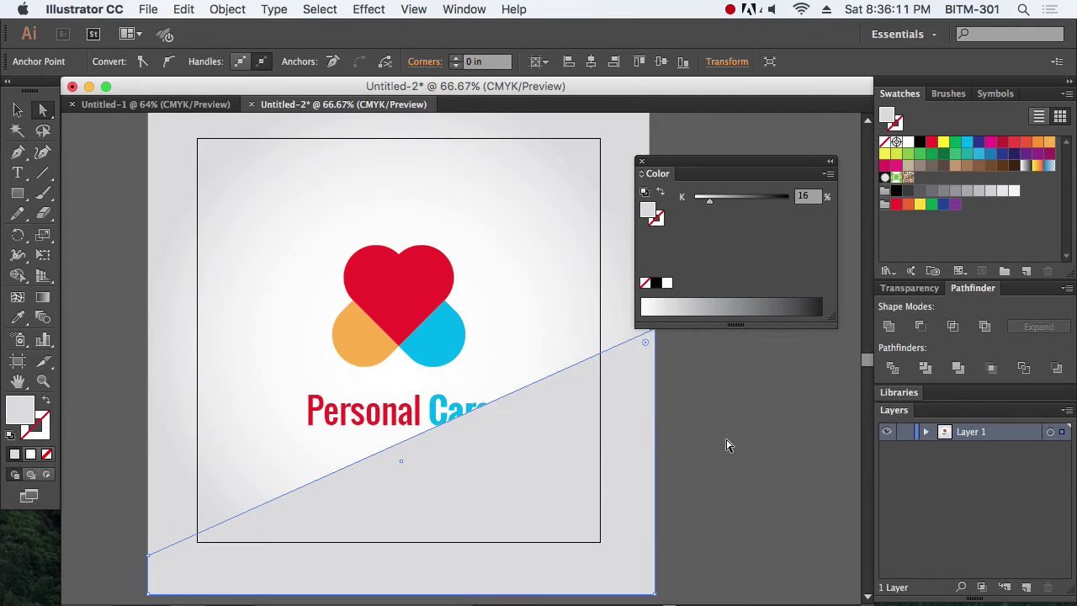
pyautogui.click(69, 126)
# Move the coloured logo up on the artboard and scale it down proportionally to clear the diagonal shape
pyautogui.click(18, 110)
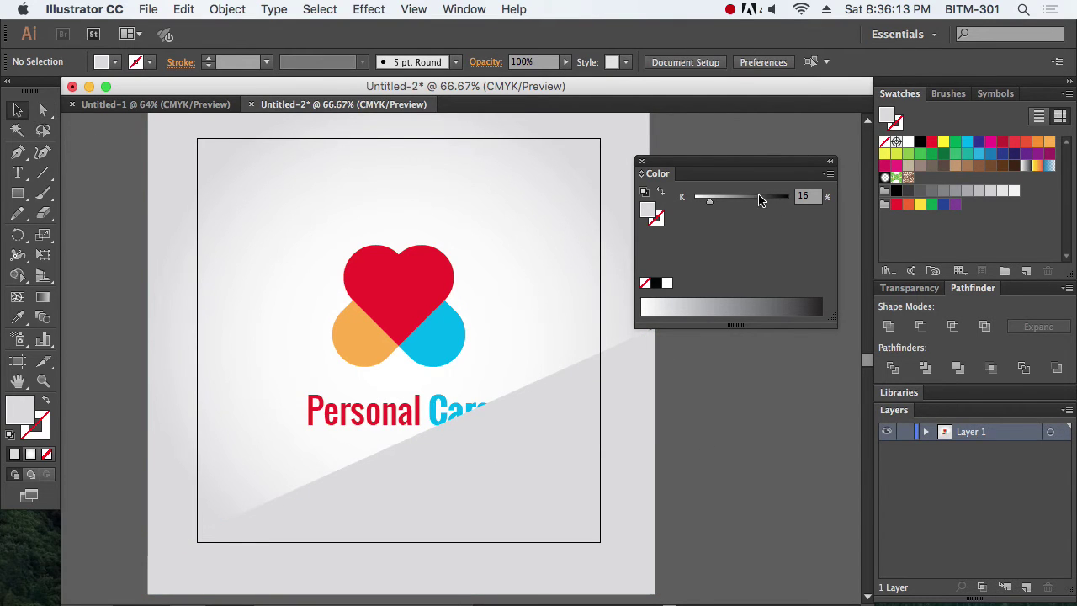
pyautogui.moveTo(694, 165); pyautogui.dragTo(781, 162)
pyautogui.moveTo(439, 350); pyautogui.dragTo(434, 270)
pyautogui.moveTo(490, 359); pyautogui.dragTo(469, 324)
# Place a smaller copy of the logo in front of the grey diagonal shape, near the artboard's lower-right corner
pyautogui.moveTo(423, 266); pyautogui.dragTo(544, 452)
pyautogui.press('super+shift+bracketright')
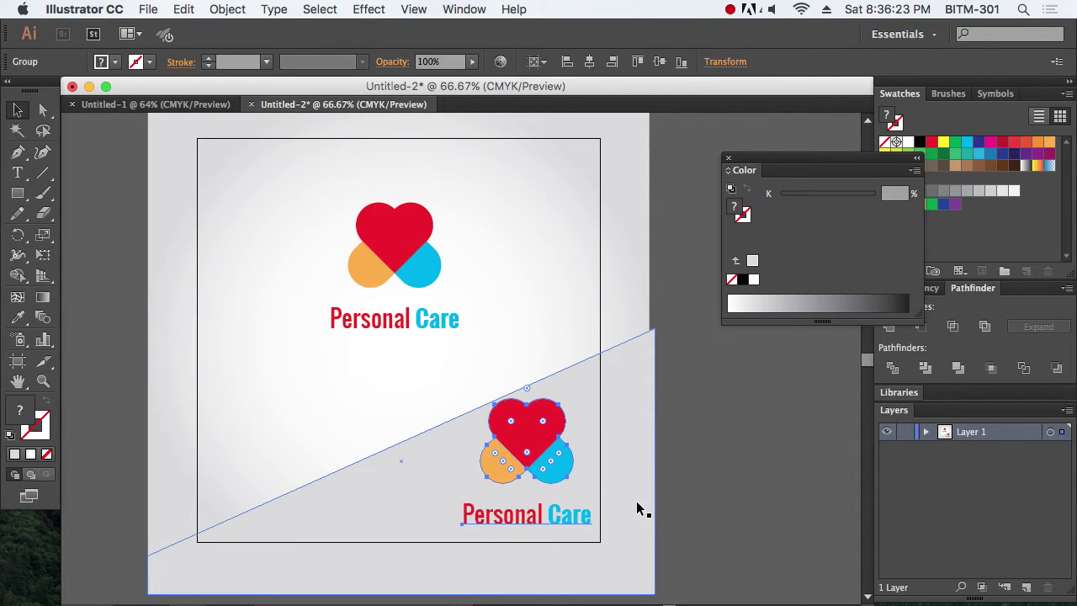
pyautogui.keyDown('alt'); pyautogui.moveTo(592, 531); pyautogui.dragTo(566, 505); pyautogui.keyUp('alt')
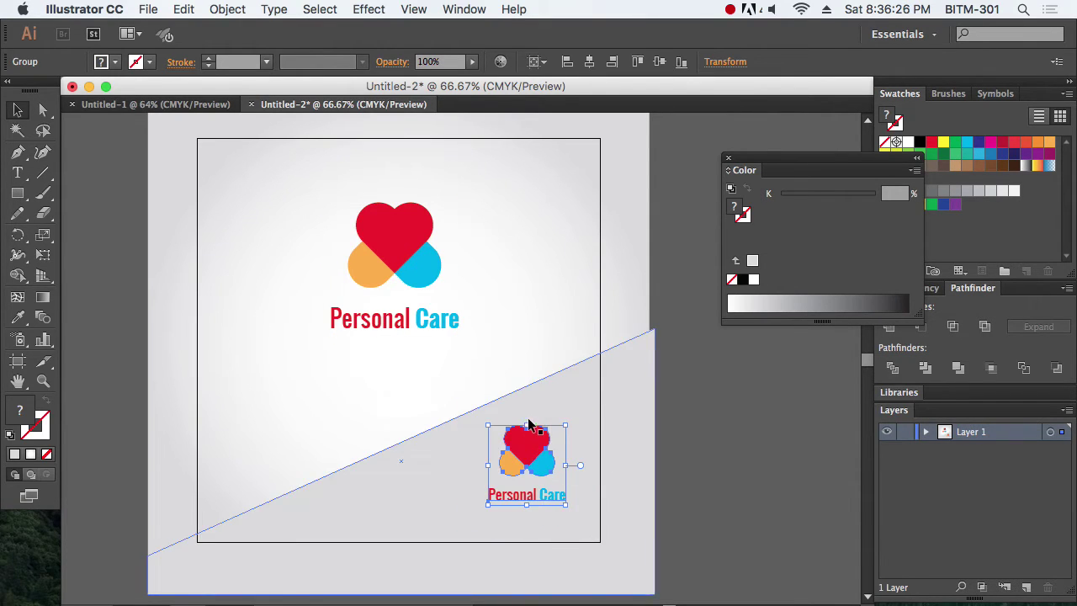
# Fill the whole small logo copy with solid black, K=100%
pyautogui.click(16, 456)
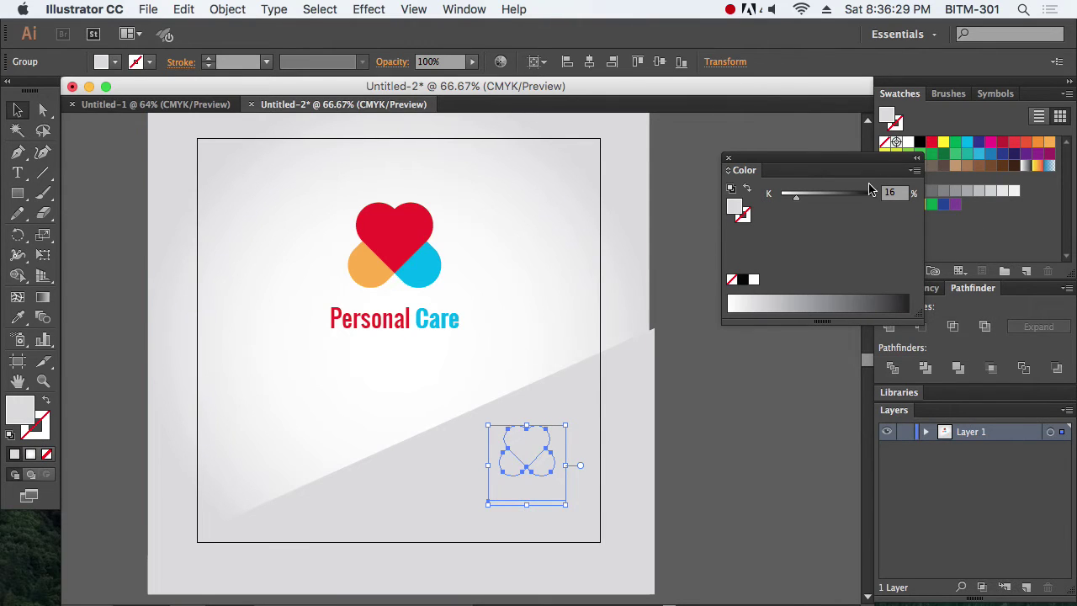
pyautogui.moveTo(855, 194); pyautogui.dragTo(877, 195)
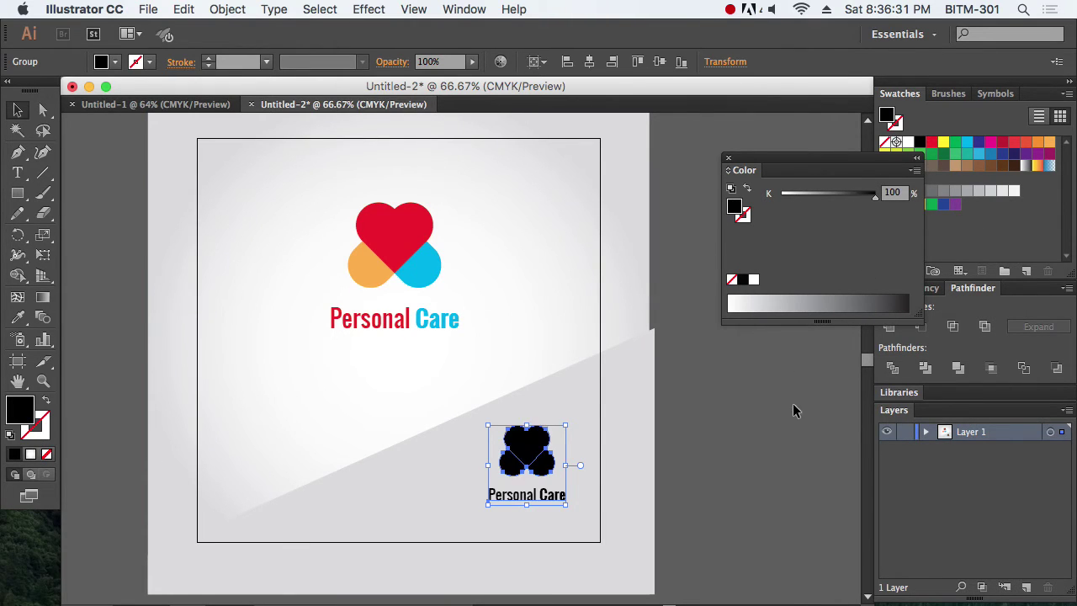
pyautogui.click(757, 447)
# Fill only the two lower lobes of the small logo with white, K=0%
pyautogui.moveTo(436, 408); pyautogui.dragTo(711, 567)
pyautogui.click(43, 110)
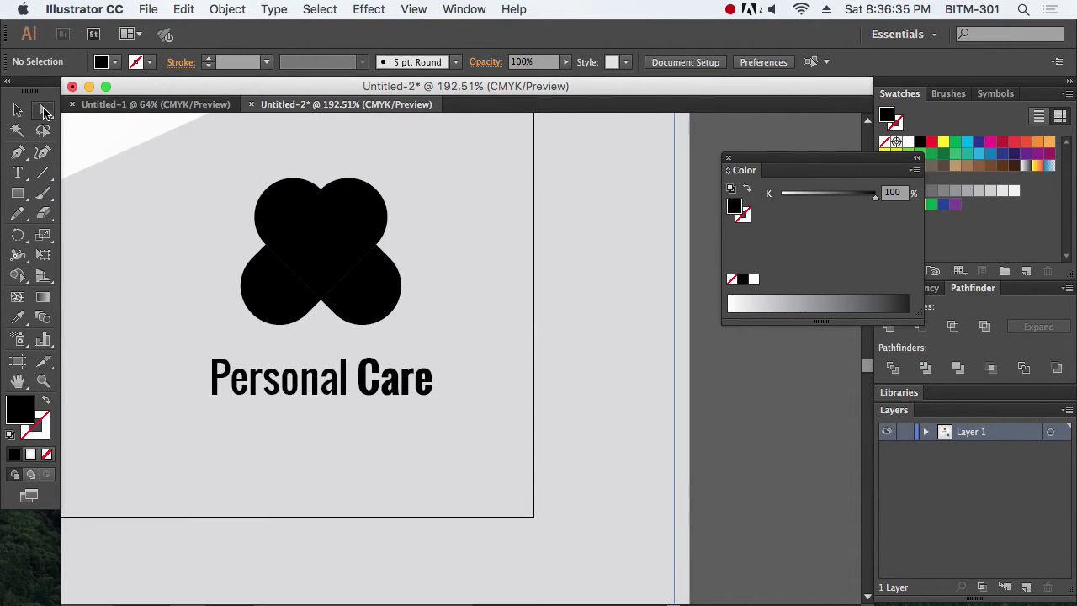
pyautogui.click(373, 293)
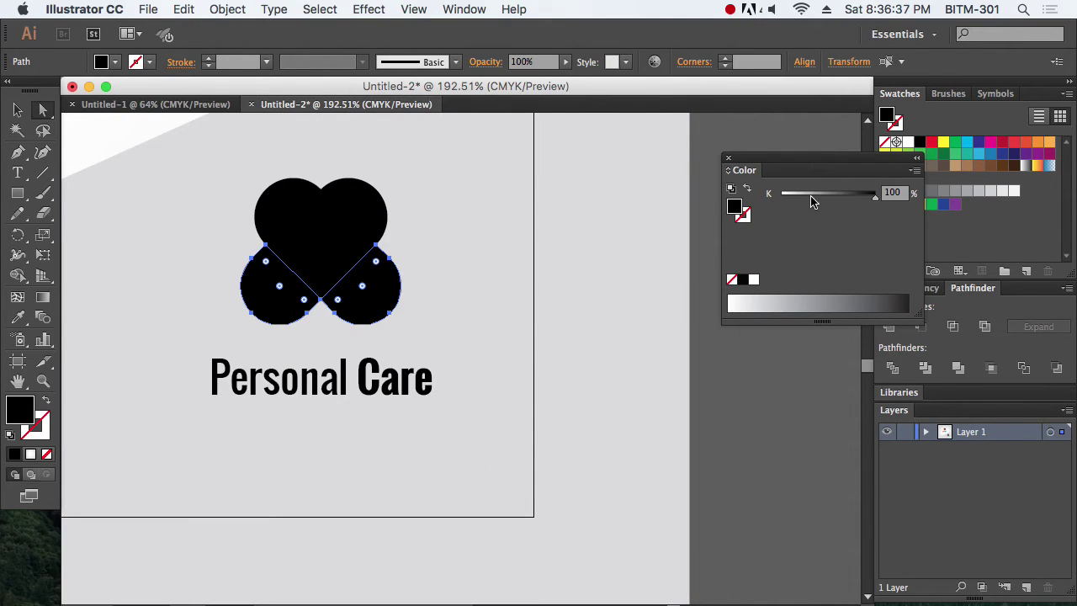
pyautogui.moveTo(812, 200); pyautogui.dragTo(778, 199)
pyautogui.click(769, 477)
# Fill the grey diagonal shape with the red sampled from the large heart
pyautogui.press('super+1')
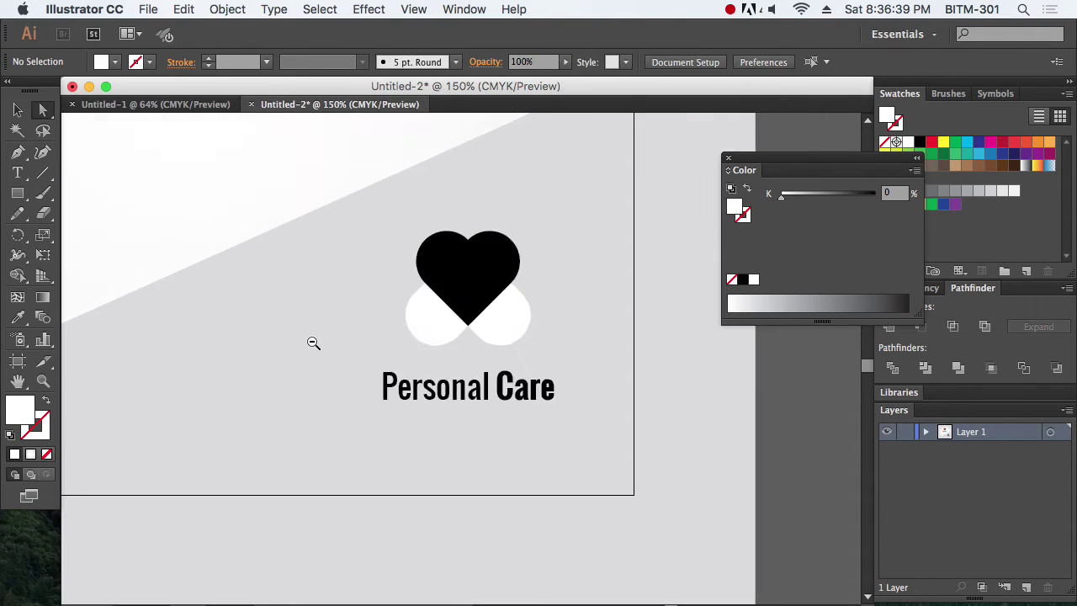
pyautogui.hscroll(-3, 312, 344)
pyautogui.scroll(2, 313, 344)
pyautogui.click(455, 362)
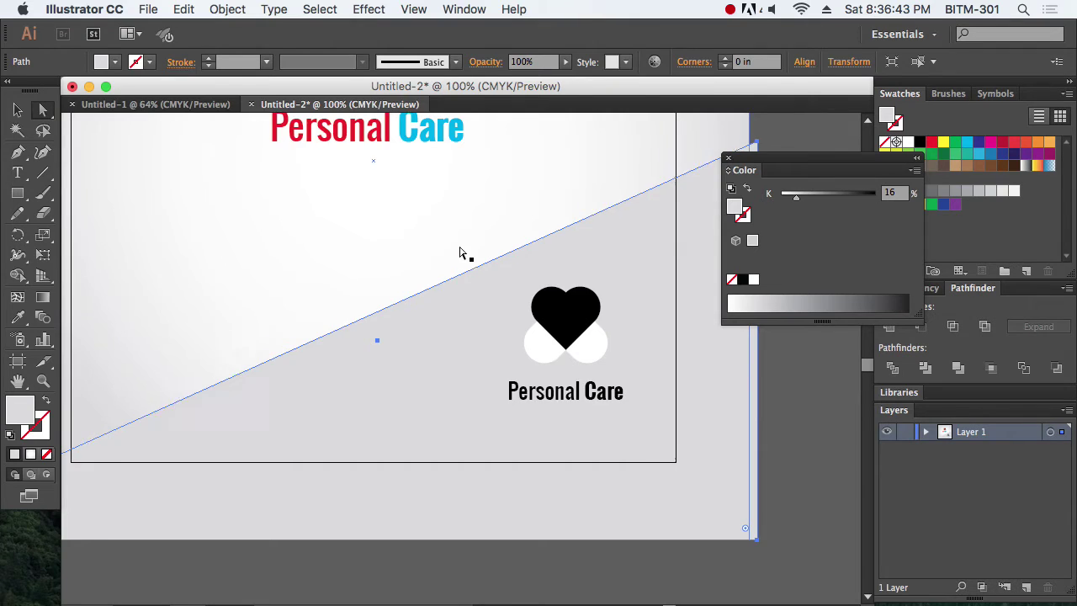
pyautogui.scroll(5, 464, 253)
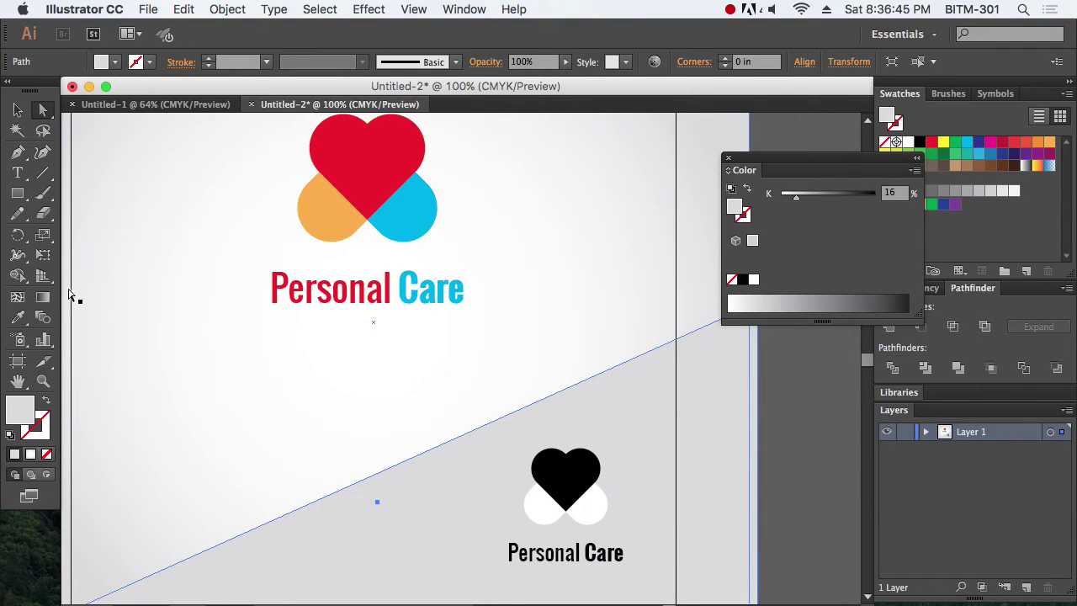
pyautogui.press('i')
pyautogui.click(389, 177)
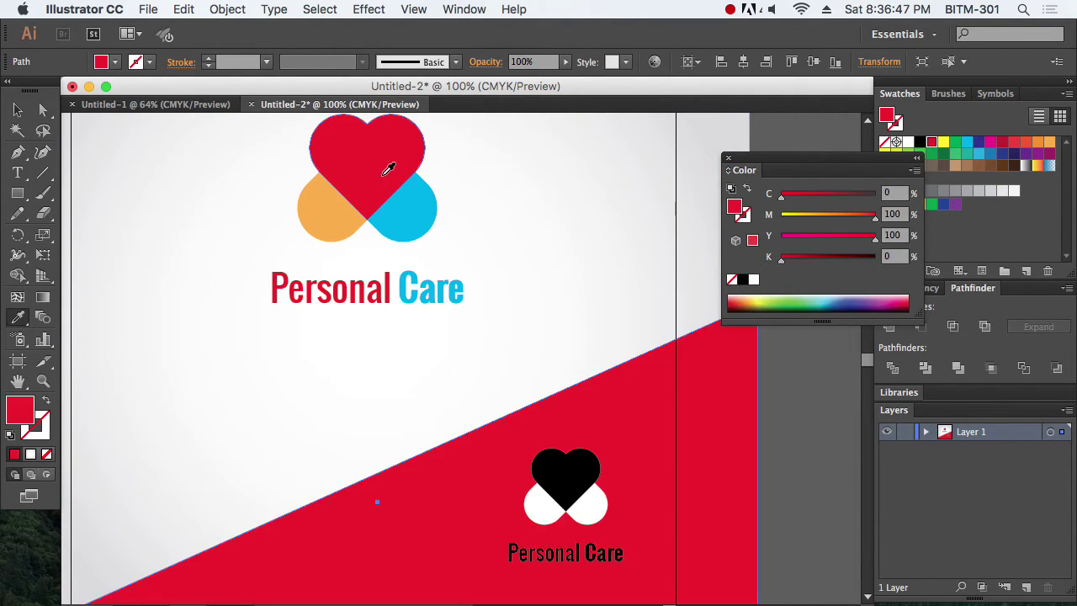
pyautogui.click(17, 110)
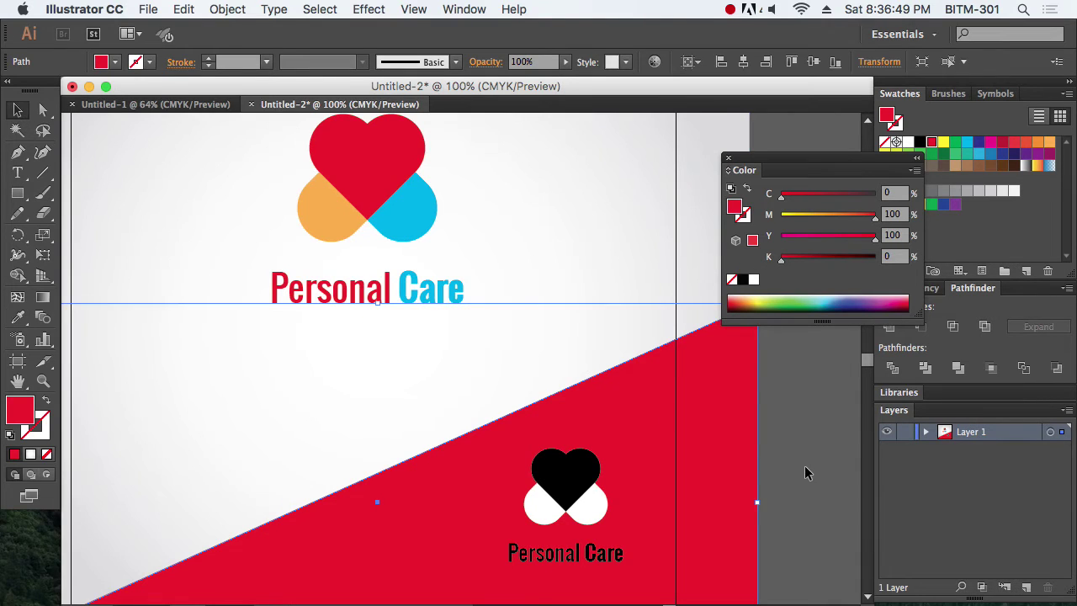
pyautogui.click(805, 473)
# Recolour the diagonal shape with the cyan sampled from the word Care in the large logo
pyautogui.scroll(-4, 625, 404)
pyautogui.hscroll(1, 625, 404)
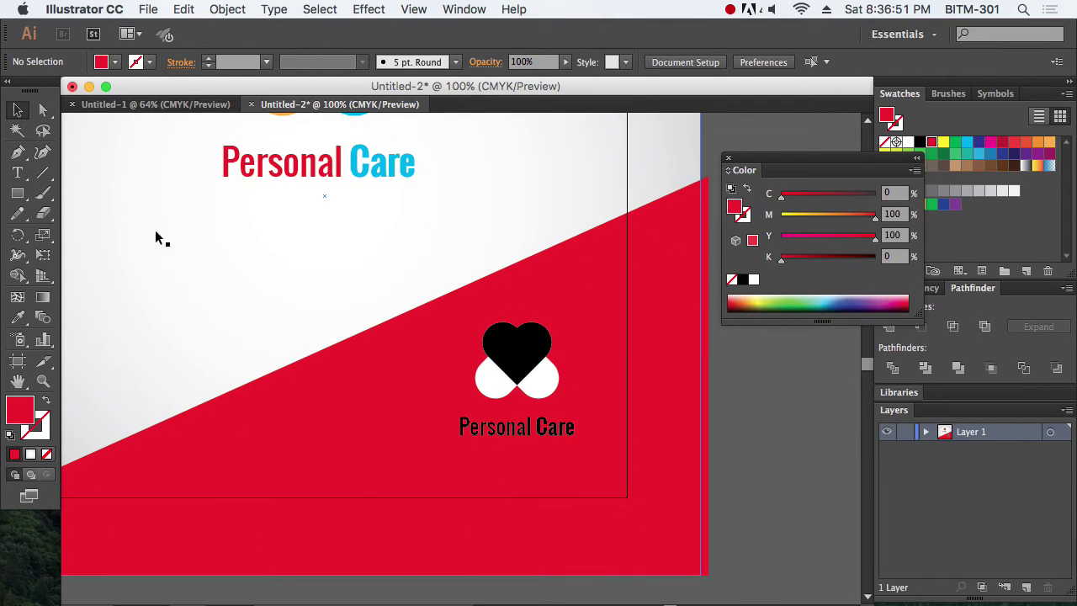
pyautogui.click(42, 111)
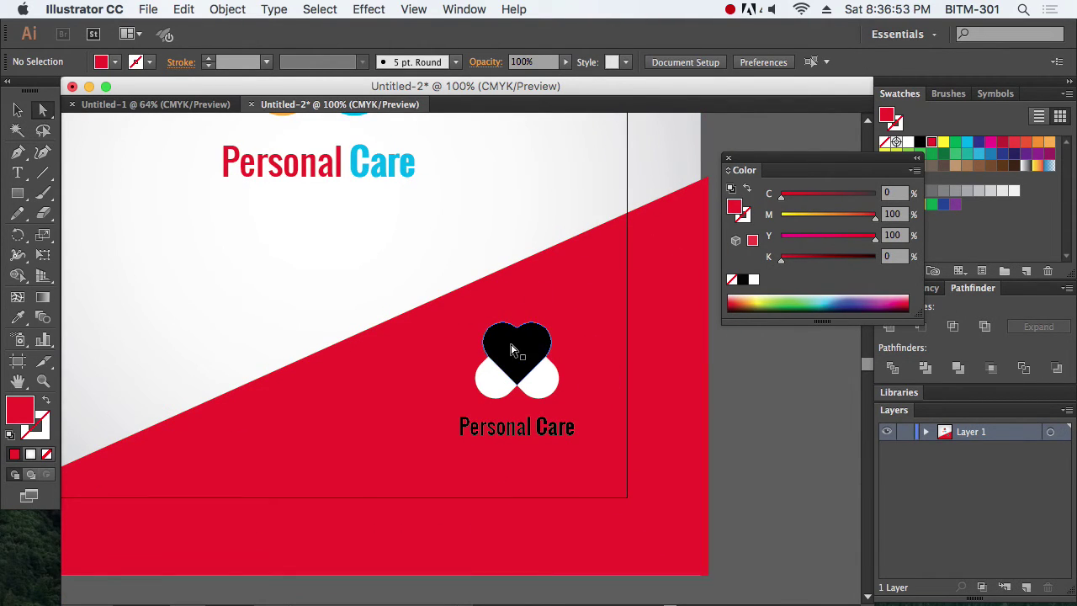
pyautogui.click(601, 334)
pyautogui.press('i')
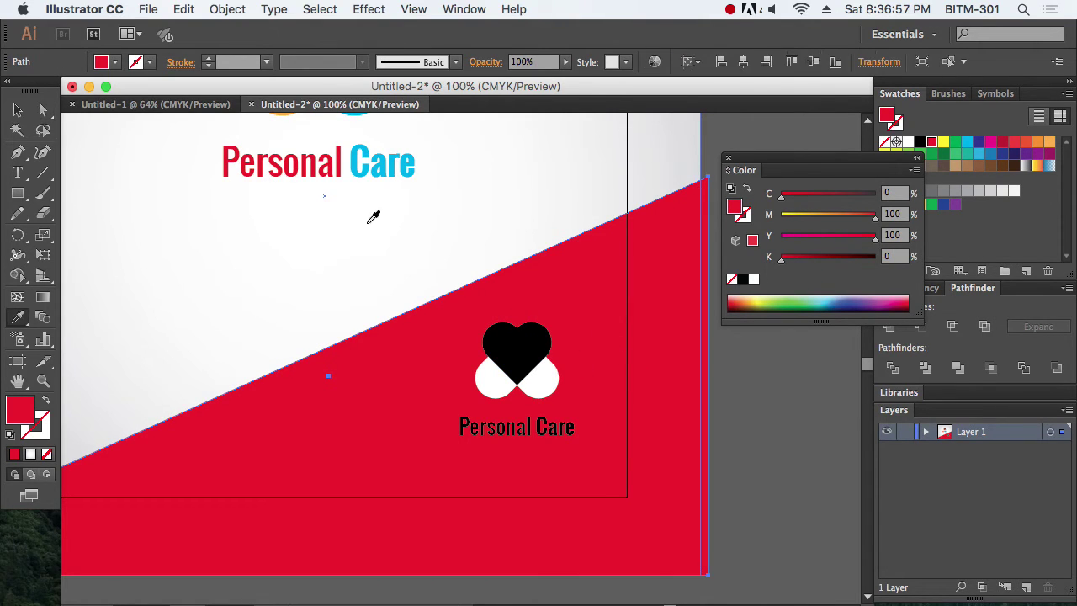
pyautogui.click(394, 163)
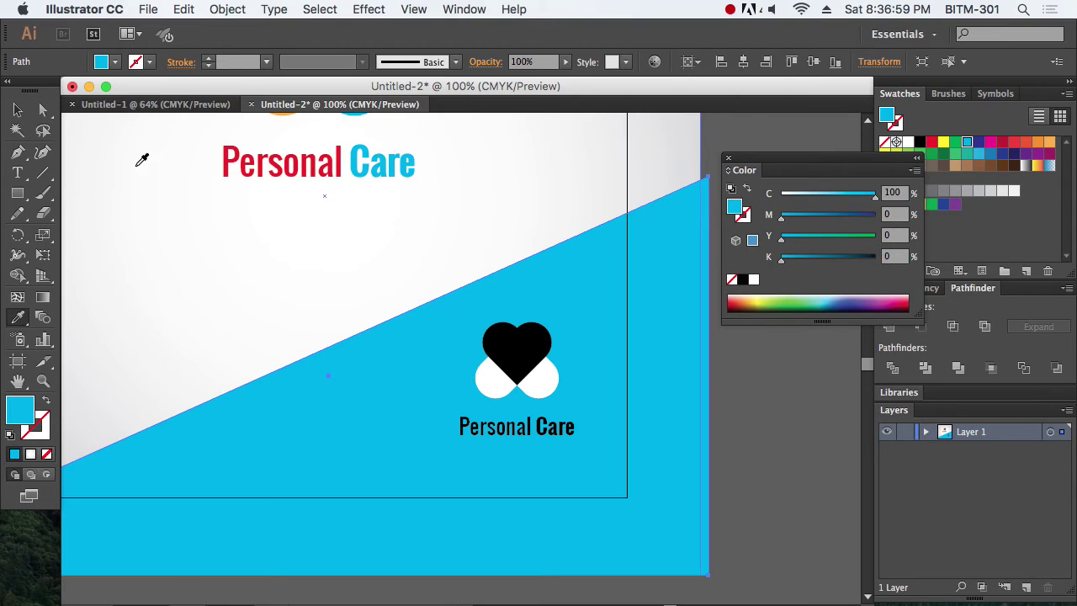
pyautogui.click(43, 110)
pyautogui.click(749, 387)
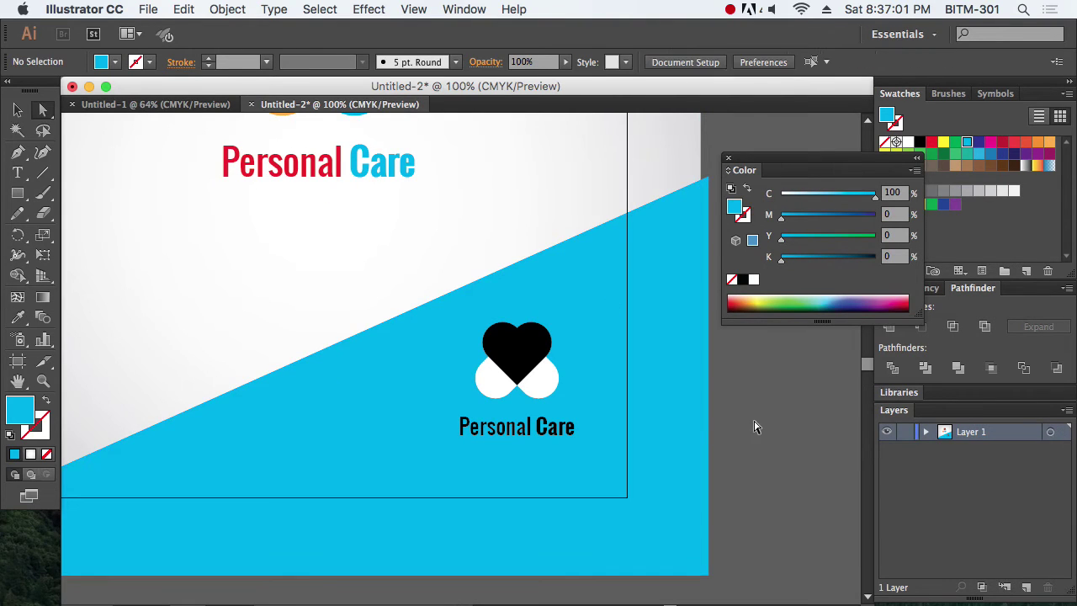
# Set the small logo's text to white (K=0%) and its heart to black (K=100%)
pyautogui.click(561, 431)
pyautogui.moveTo(840, 193); pyautogui.dragTo(709, 190)
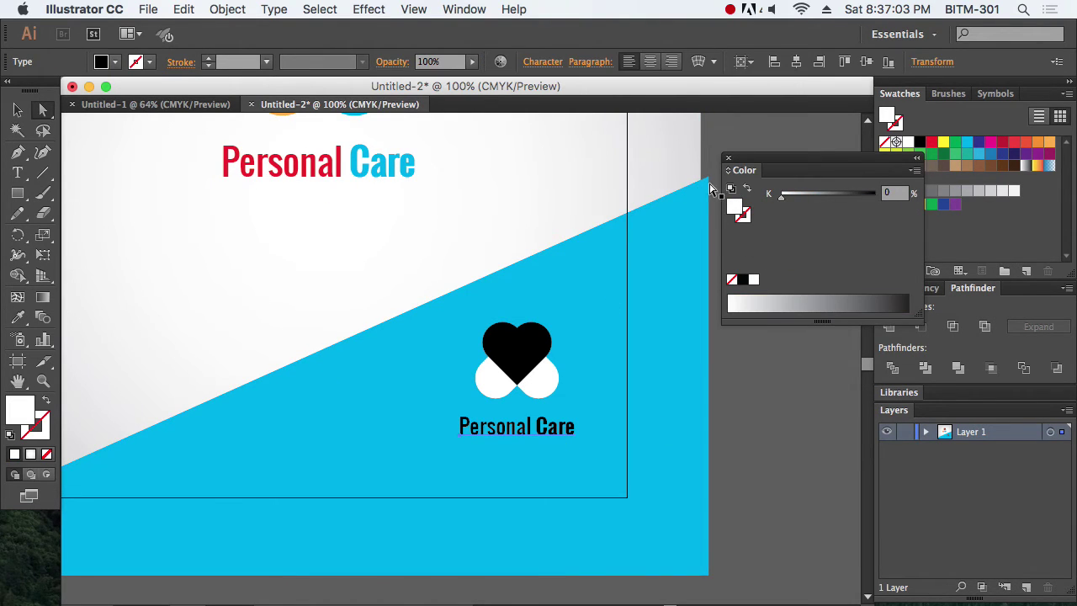
pyautogui.click(805, 418)
pyautogui.click(526, 345)
pyautogui.moveTo(845, 206); pyautogui.dragTo(879, 195)
pyautogui.click(791, 383)
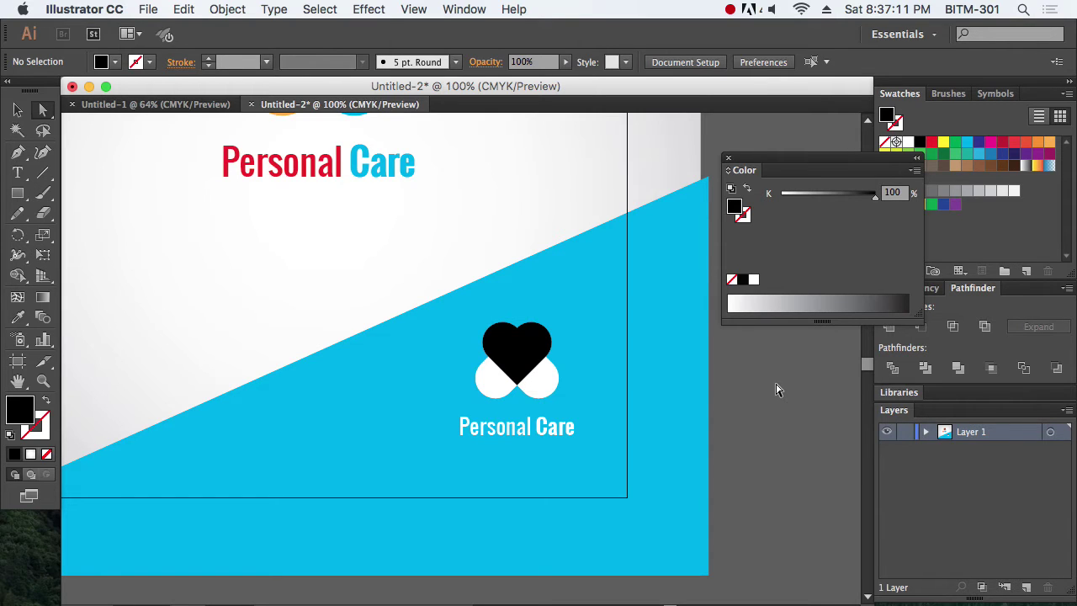
# Try a plain-heart version of the small logo by deleting both white lobes and filling the heart with white
pyautogui.press('super+minus')
pyautogui.press('super+minus')
pyautogui.press('super+minus')
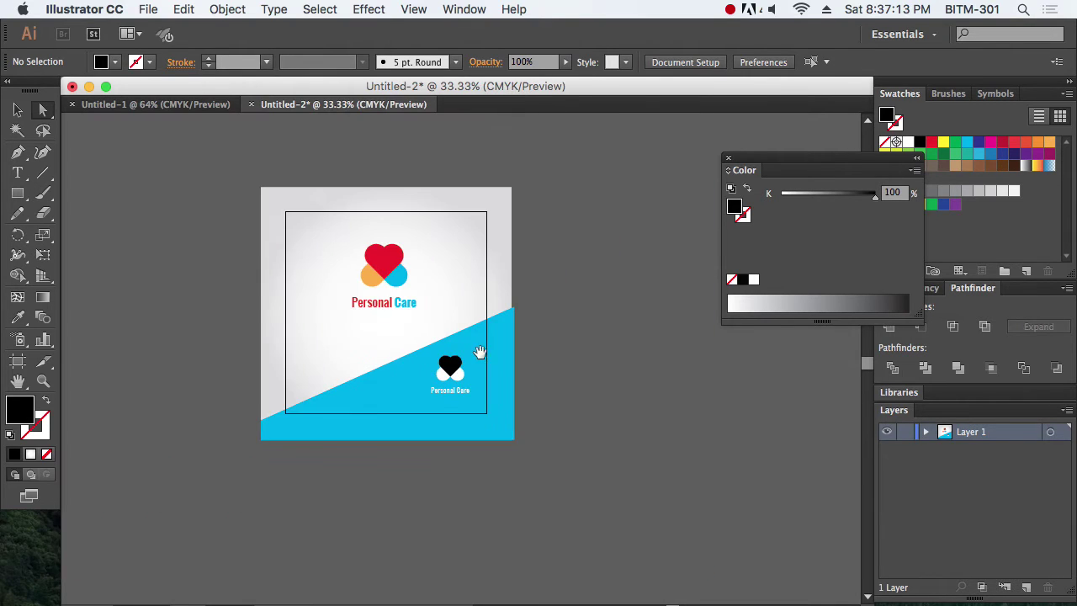
pyautogui.moveTo(480, 354); pyautogui.dragTo(496, 379)
pyautogui.moveTo(308, 187); pyautogui.dragTo(676, 474)
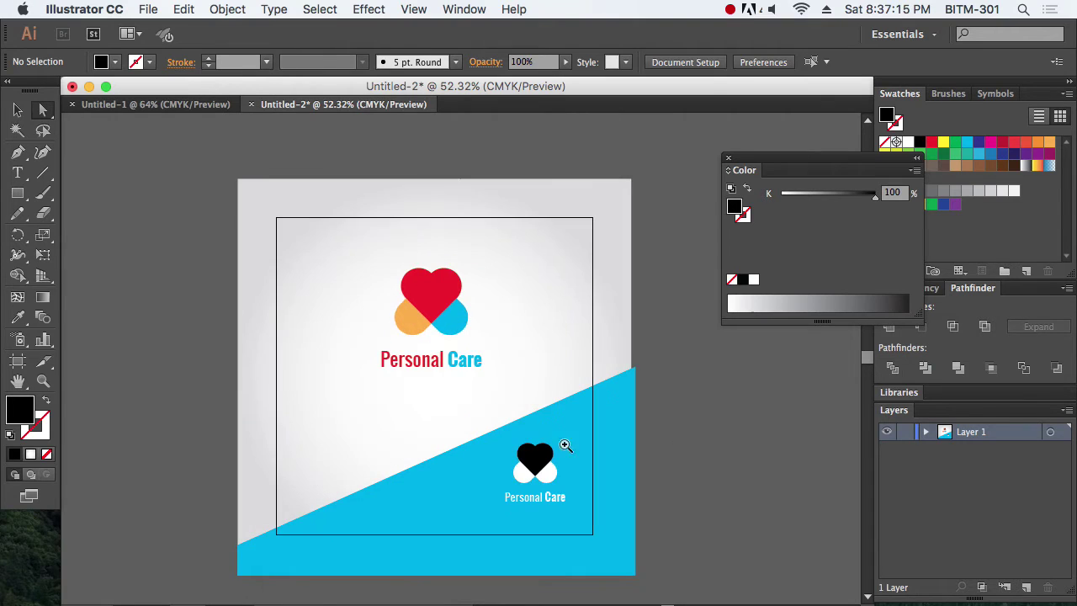
pyautogui.moveTo(469, 398); pyautogui.dragTo(720, 581)
pyautogui.moveTo(490, 435); pyautogui.dragTo(712, 513)
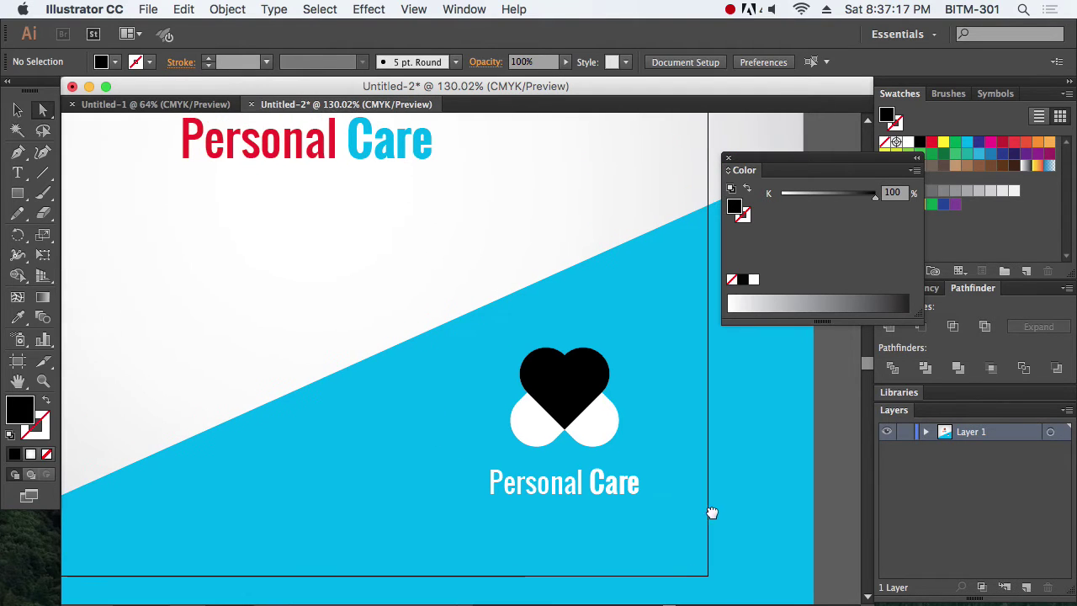
pyautogui.click(600, 424)
pyautogui.press('Delete')
pyautogui.click(533, 417)
pyautogui.press('Delete')
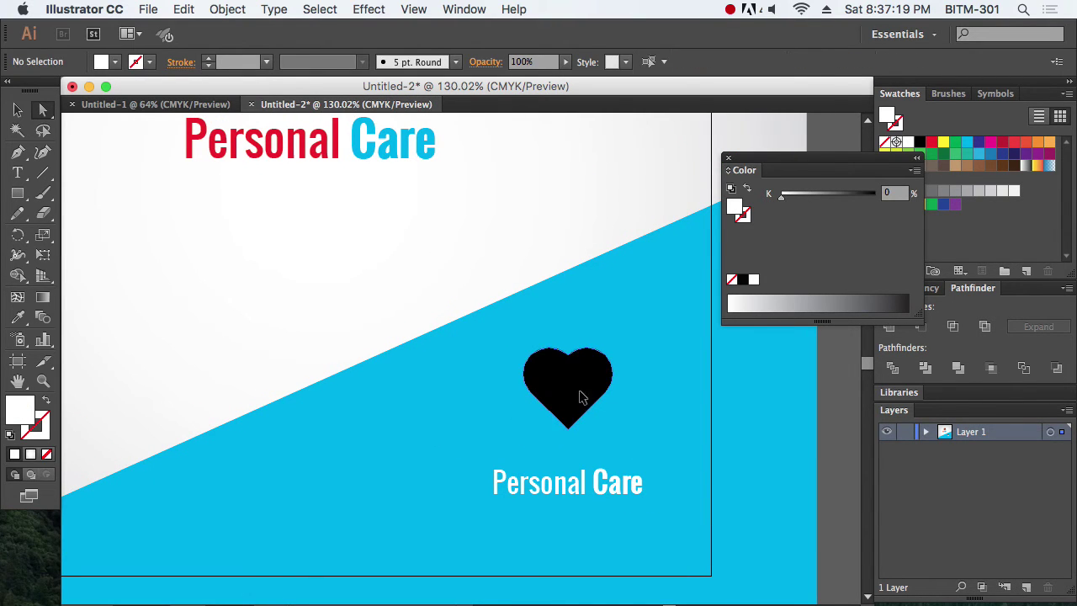
pyautogui.click(559, 383)
pyautogui.click(732, 305)
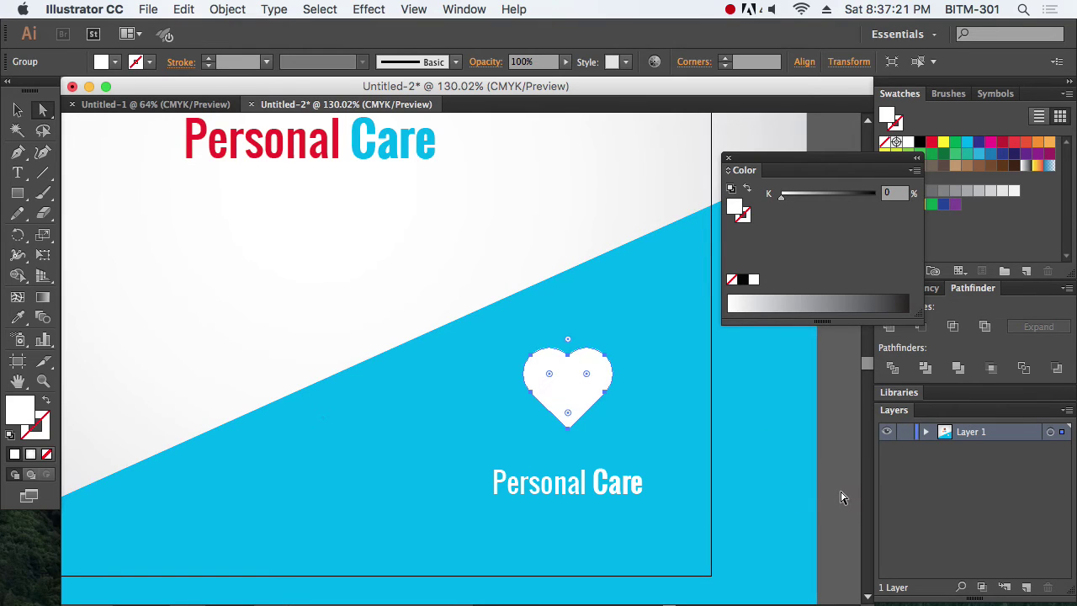
# Undo the small heart's white fill and the deletion of its two lobes
pyautogui.click(843, 496)
pyautogui.hotkey('ctrl', 'z')
pyautogui.hotkey('ctrl', 'z')
pyautogui.hotkey('ctrl', 'z')
pyautogui.hotkey('ctrl', 'z')
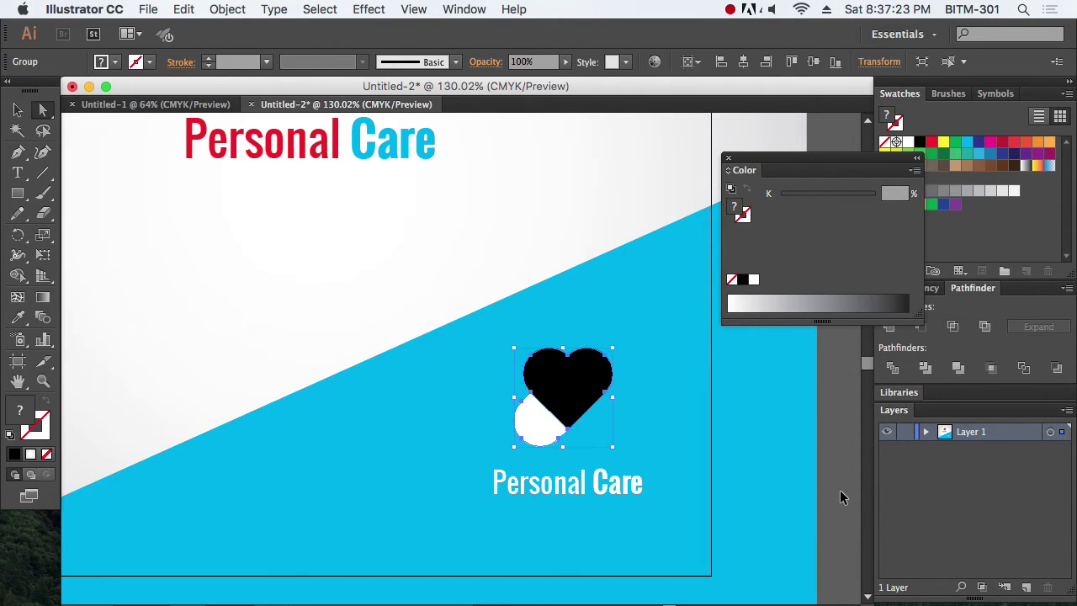
pyautogui.click(839, 496)
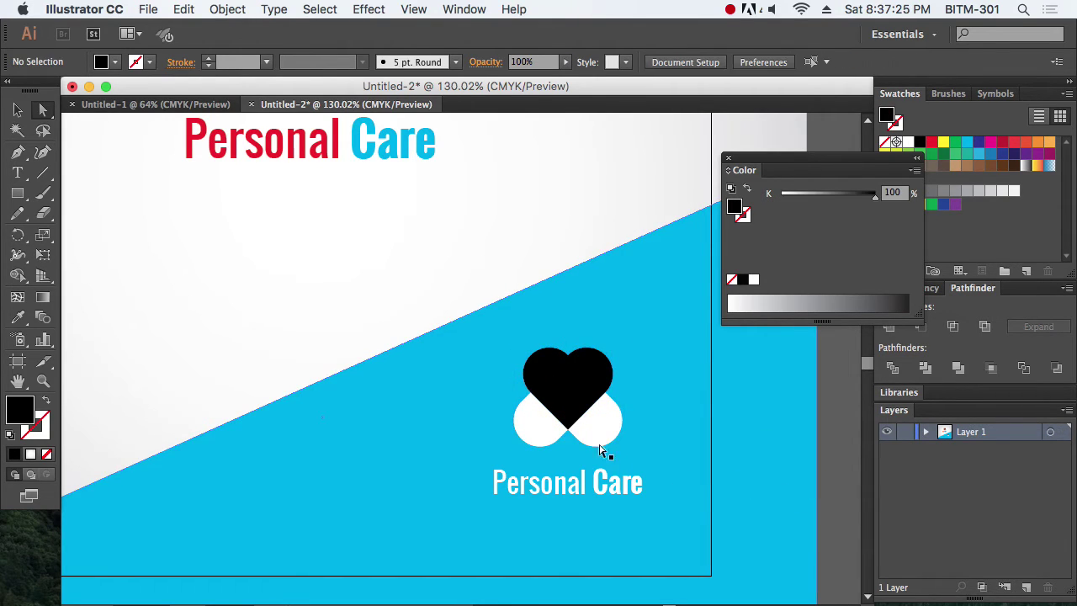
# Open the Save for Web export, set the JPEG size to 900 × 900 px, and check the preview's lower part
pyautogui.press('super+minus')
pyautogui.press('super+minus')
pyautogui.press('super+minus')
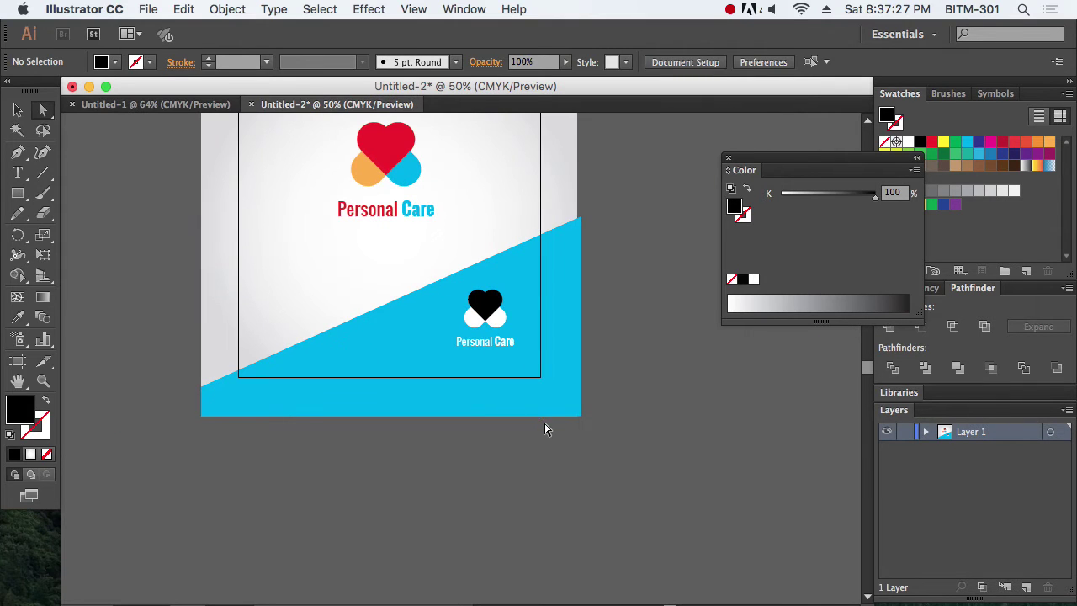
pyautogui.press('super+alt+shift+s')
pyautogui.doubleClick(881, 260)
pyautogui.write('800')
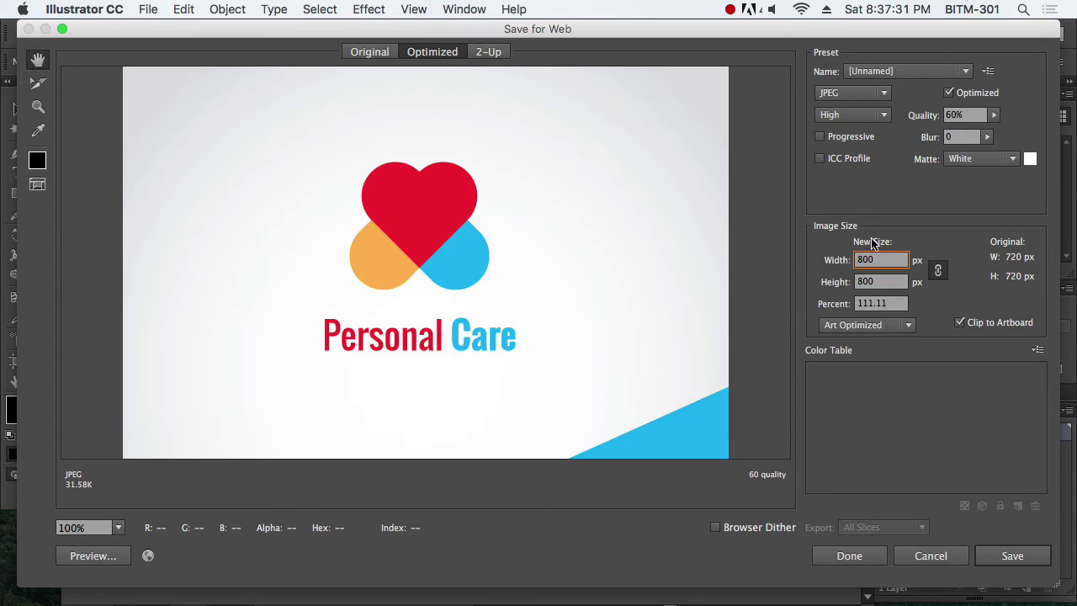
pyautogui.press('Return')
pyautogui.write('9')
pyautogui.press('Tab')
pyautogui.scroll(-10, 560, 372)
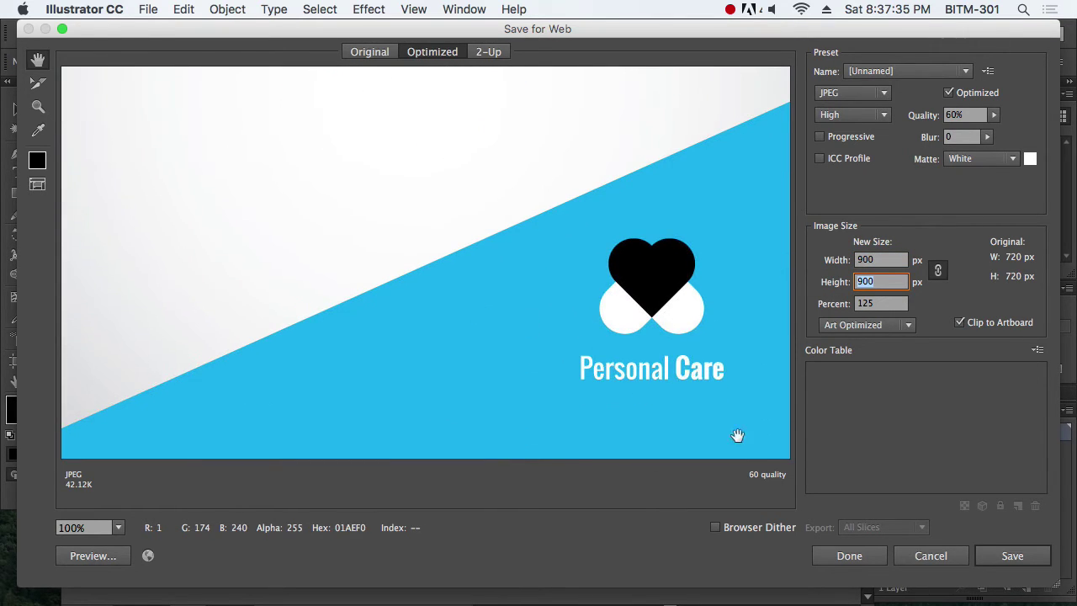
# Save the exported JPEG as PC-logo2 in the batch 25 folder
pyautogui.click(1013, 555)
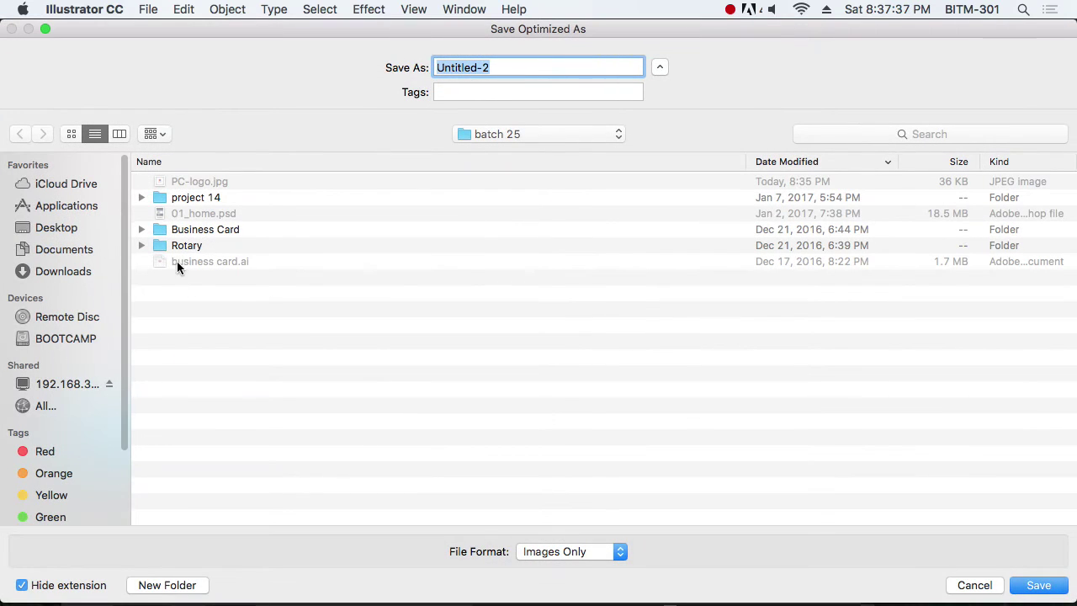
pyautogui.click(207, 182)
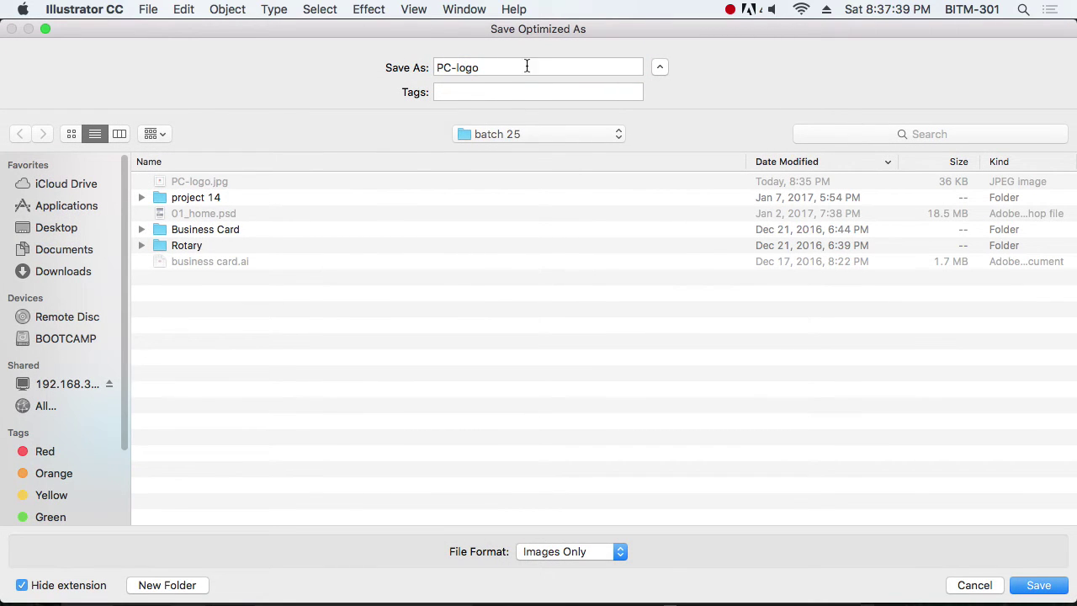
pyautogui.click(484, 67)
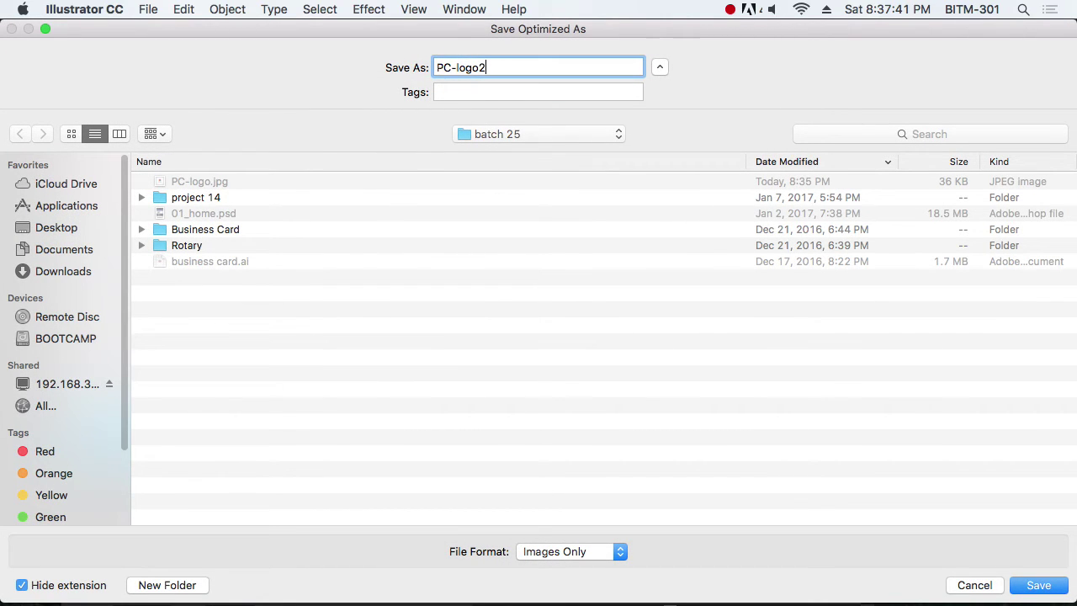
pyautogui.write('2')
pyautogui.press('Return')
# Switch to Finder and preview the exported PC-logo.jpg and PC-logo2.jpg in the batch 25 folder
pyautogui.press('super+Tab')
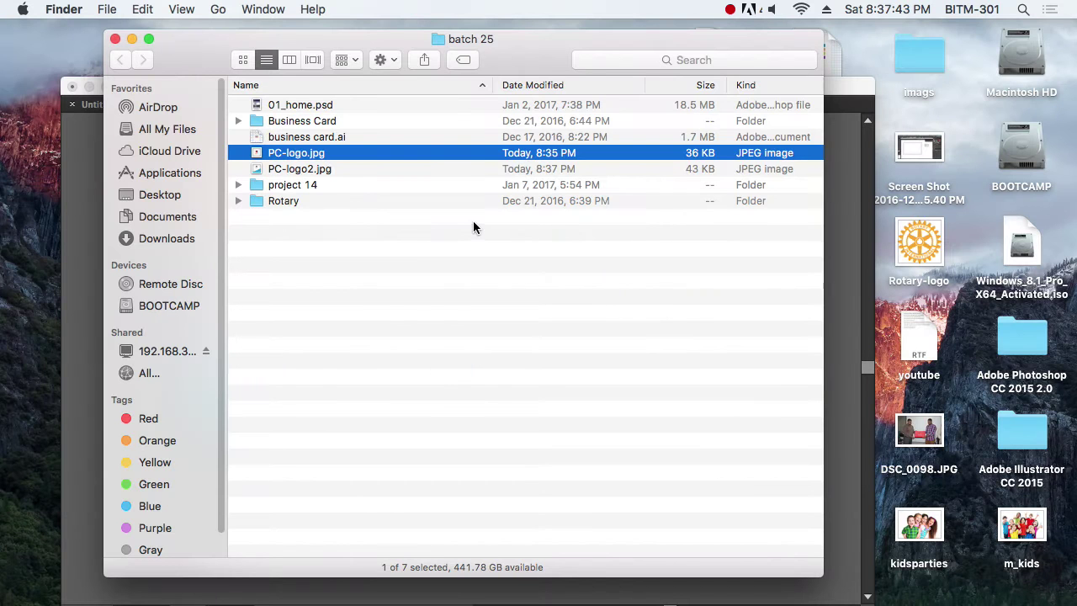
pyautogui.press('space')
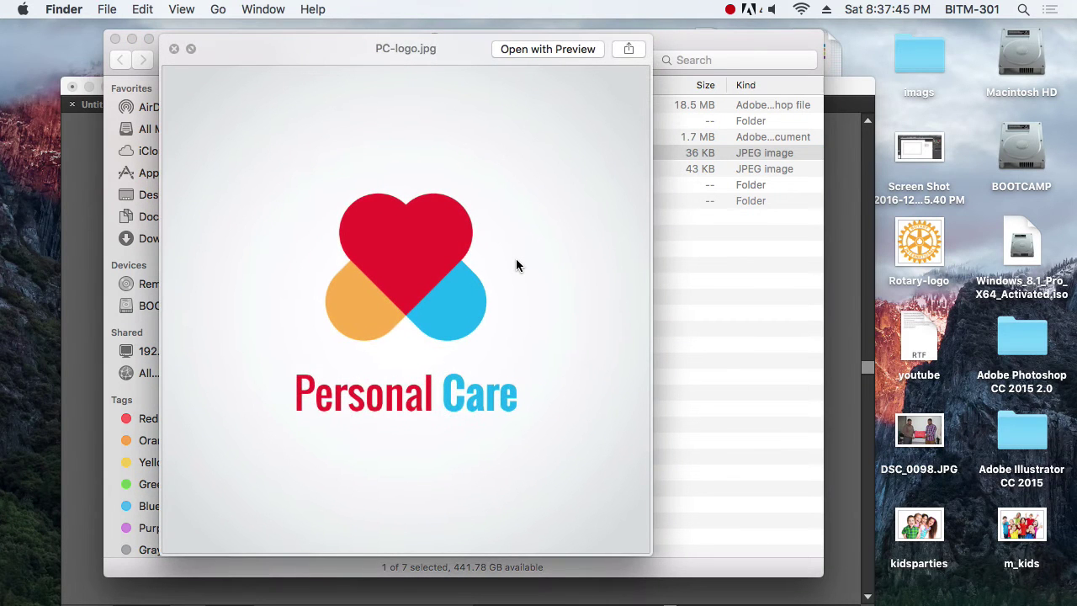
pyautogui.press('Down')
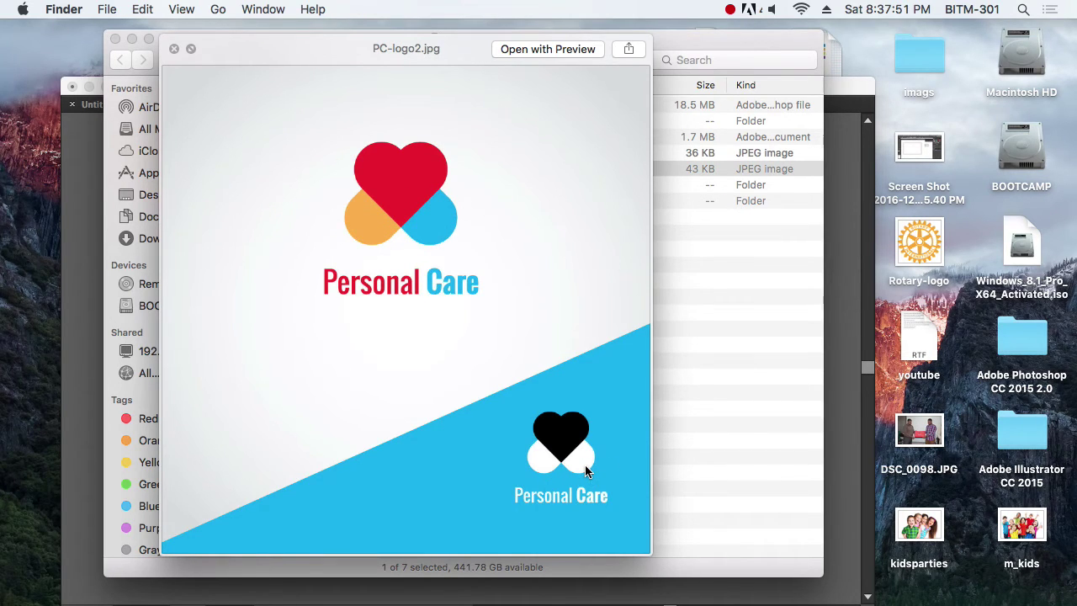
pyautogui.press('Up')
pyautogui.press('Down')
pyautogui.press('space')
pyautogui.click(494, 337)
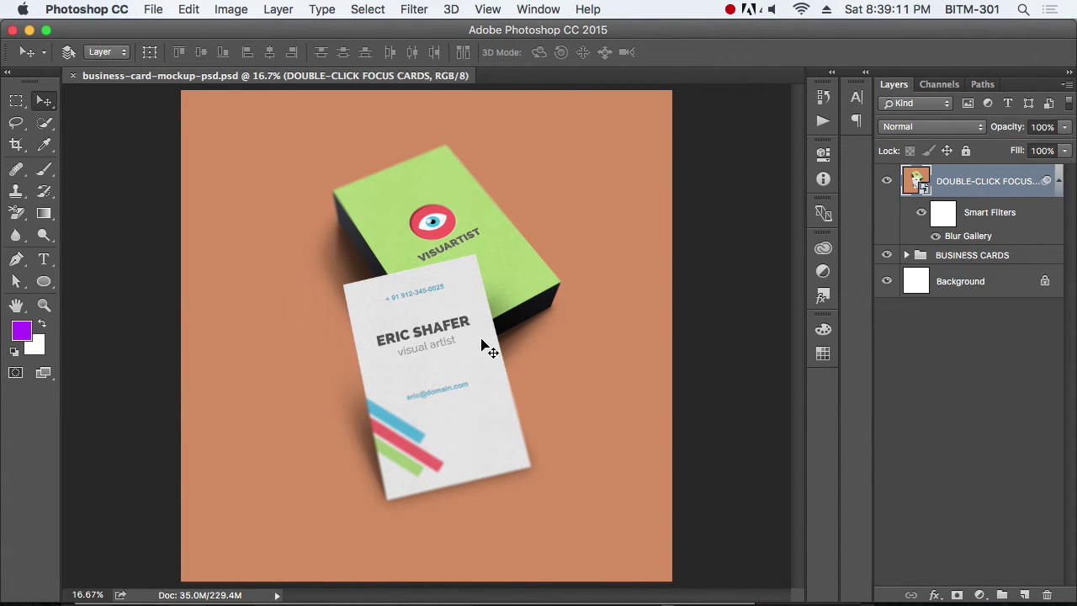
# In Photoshop's business-card-mockup-psd.psd, check the focus cards layer by toggling its visibility and look inside the BUSINESS CARDS group
pyautogui.click(887, 182)
pyautogui.click(887, 182)
pyautogui.click(887, 182)
pyautogui.click(886, 182)
pyautogui.click(907, 255)
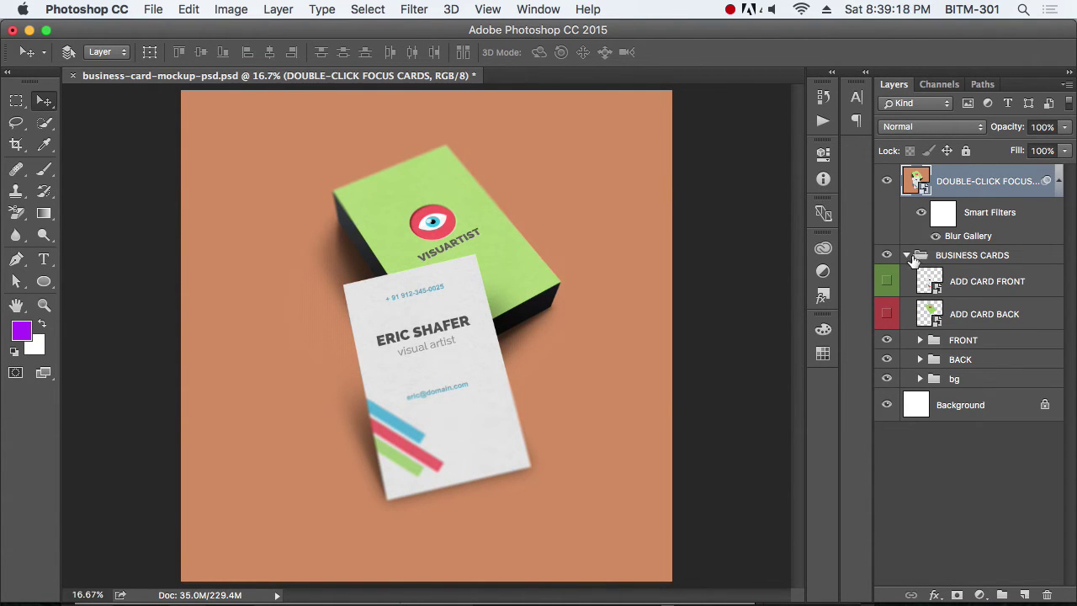
pyautogui.click(907, 255)
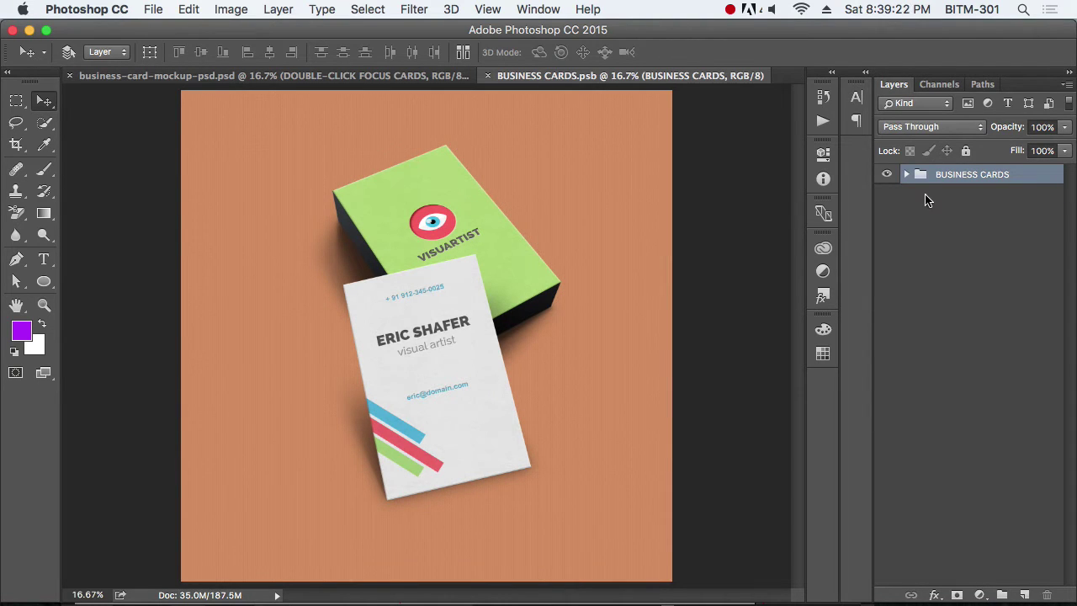
# Examine the BUSINESS CARDS smart object by toggling its FRONT and BACK groups, and close its document
pyautogui.click(892, 175)
pyautogui.click(891, 174)
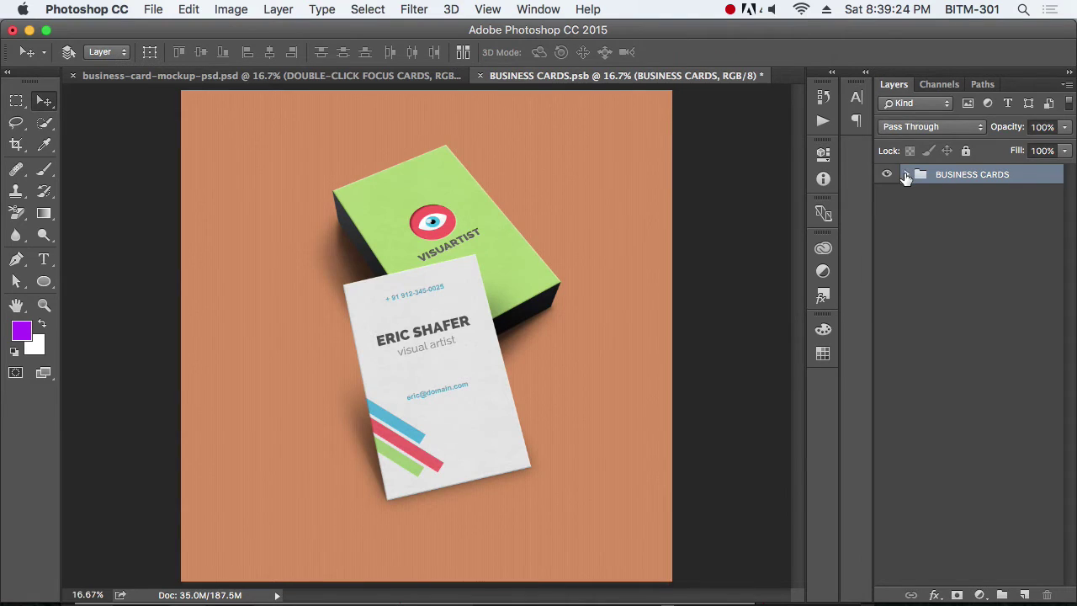
pyautogui.click(907, 174)
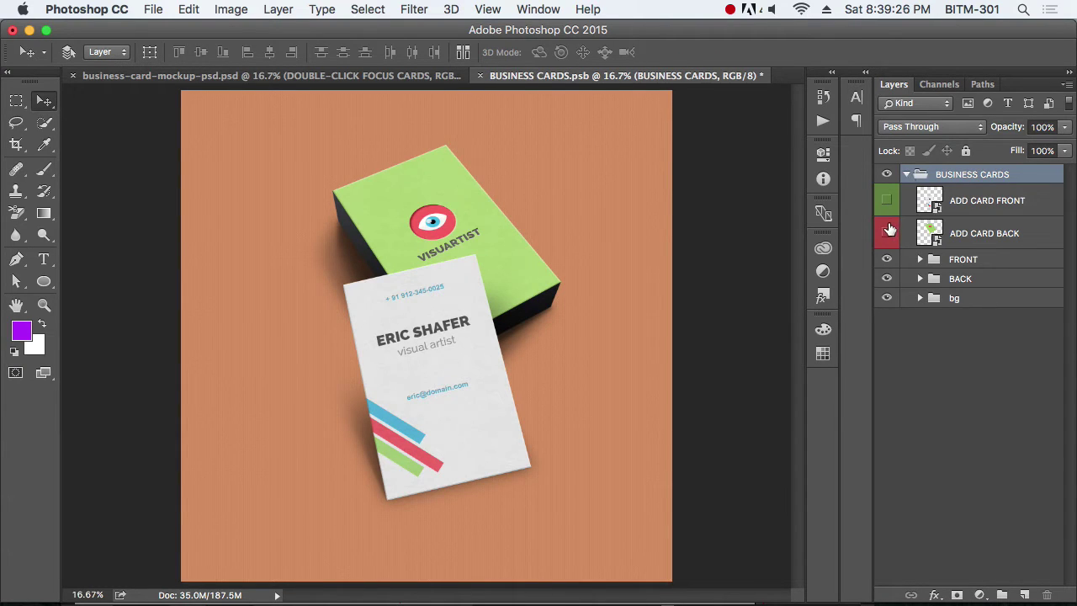
pyautogui.click(886, 259)
pyautogui.click(886, 259)
pyautogui.click(888, 278)
pyautogui.click(887, 279)
pyautogui.press('super+w')
pyautogui.click(488, 238)
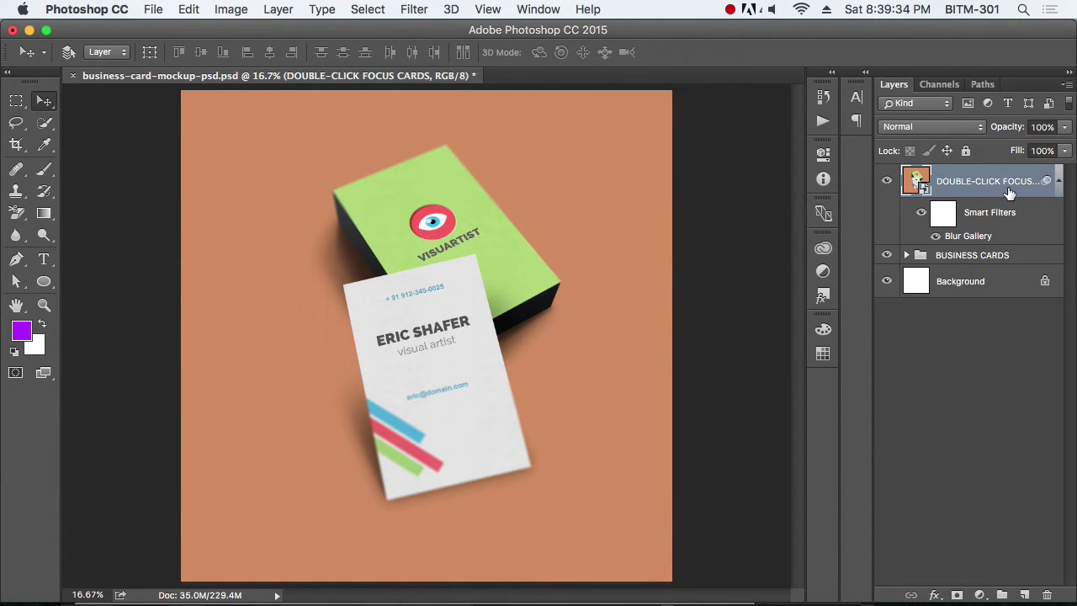
# Open the focus cards smart object, expand its BUSINESS CARDS group, and identify the FRONT and BACK groups by toggling their visibility
pyautogui.click(887, 182)
pyautogui.click(886, 182)
pyautogui.doubleClick(923, 185)
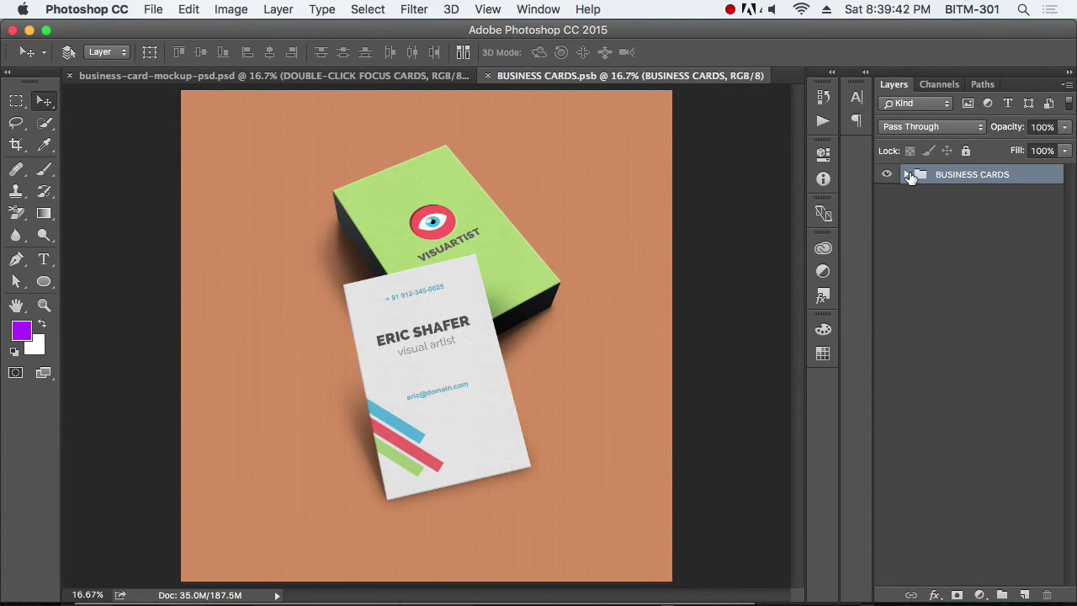
pyautogui.click(908, 175)
pyautogui.click(886, 260)
pyautogui.click(886, 259)
pyautogui.click(886, 278)
pyautogui.click(886, 278)
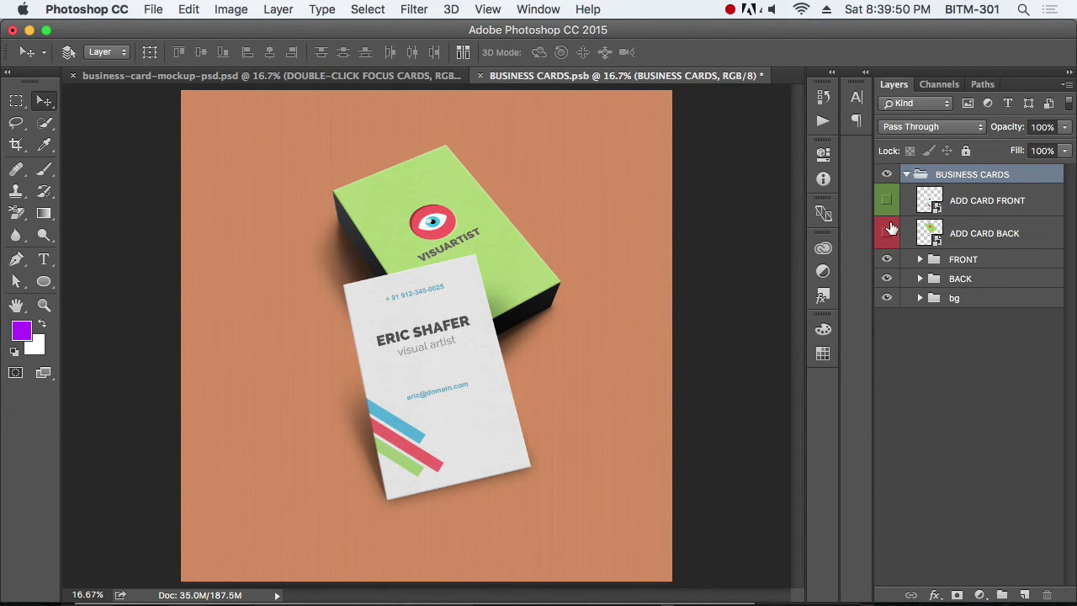
# Open the card front smart object from the FRONT group for editing, leaving the missing fonts unresolved
pyautogui.click(920, 260)
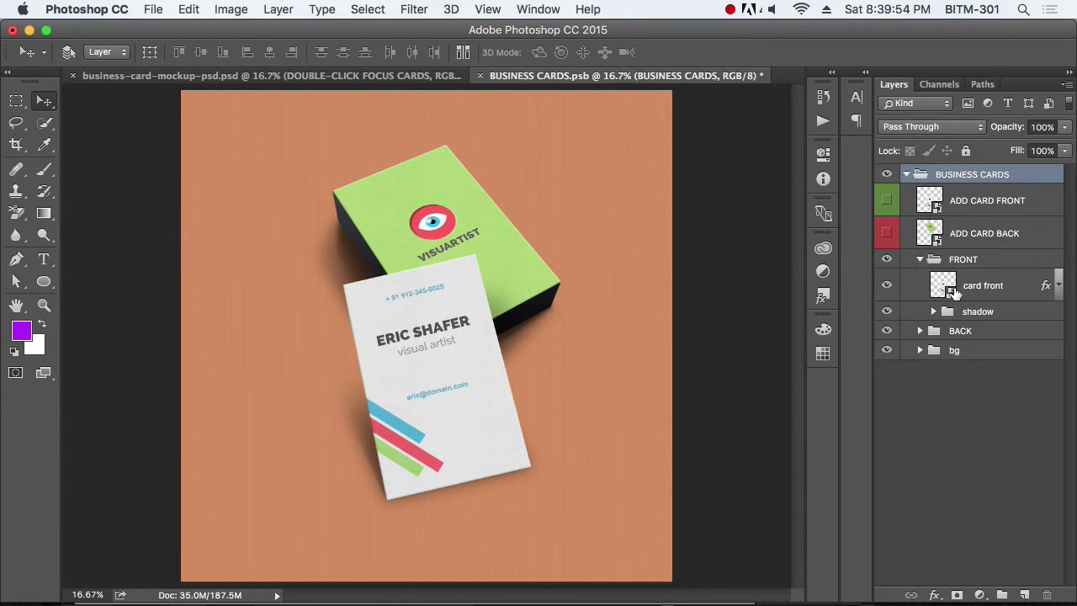
pyautogui.click(949, 288)
pyautogui.click(887, 287)
pyautogui.click(886, 286)
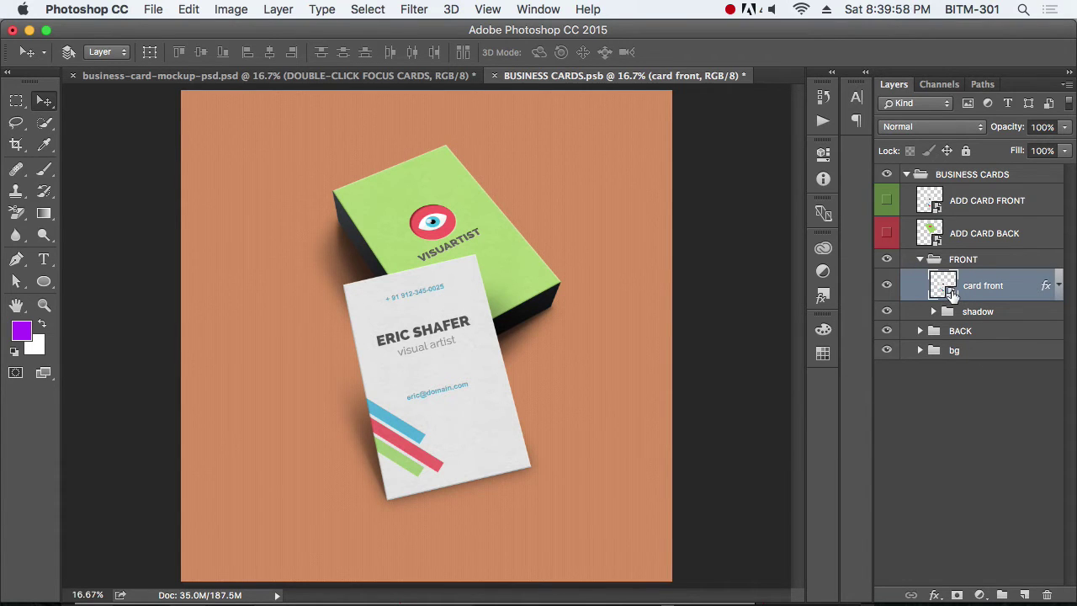
pyautogui.doubleClick(944, 286)
pyautogui.click(553, 462)
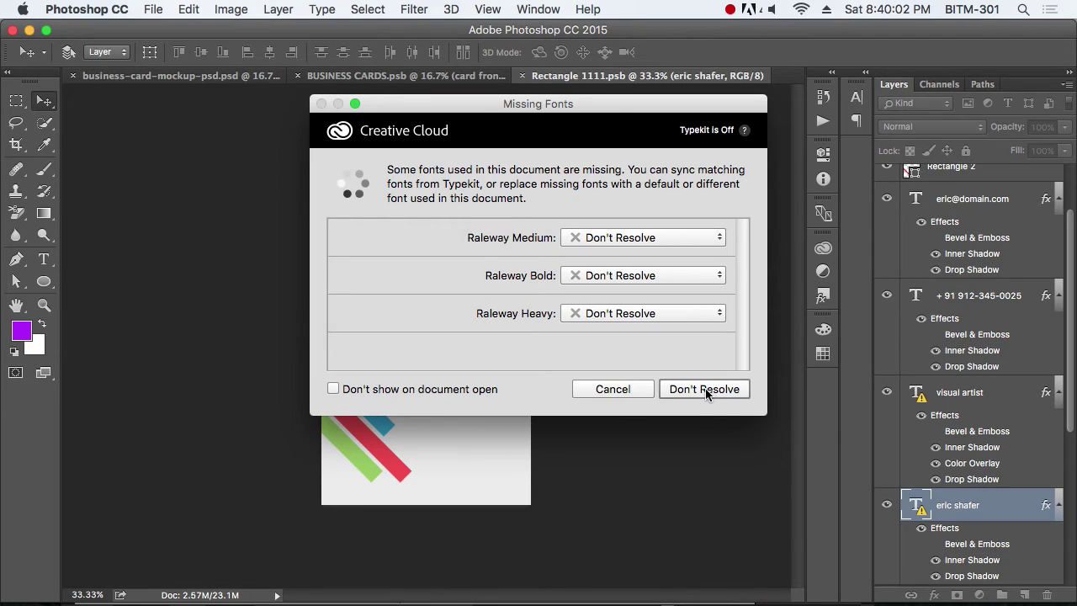
pyautogui.click(711, 392)
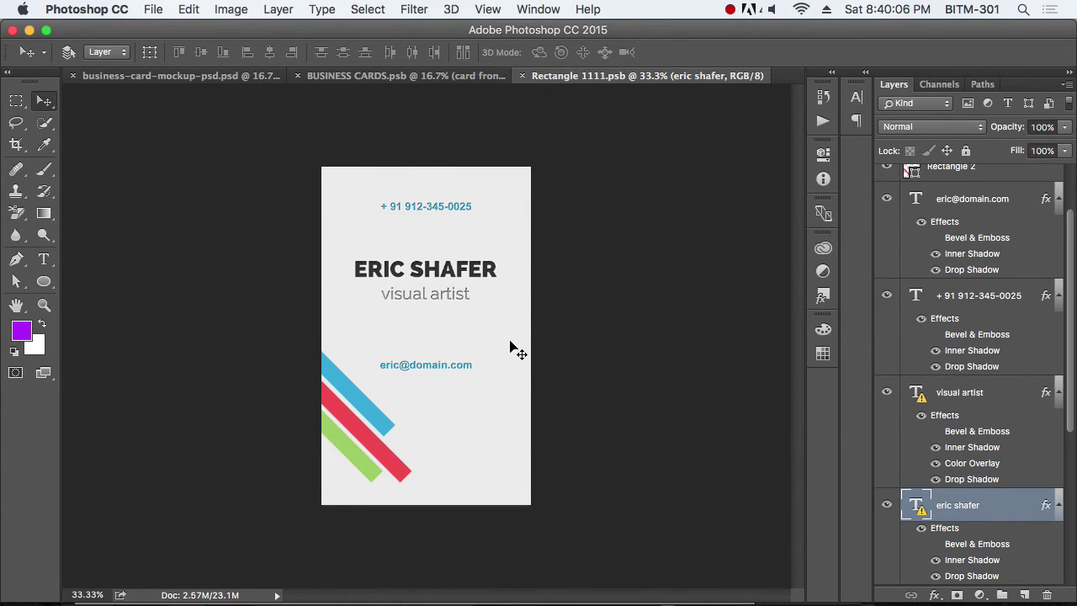
# Collapse the effects lists of the four text layers above the design group, and collapse the design group
pyautogui.scroll(2, 1009, 410)
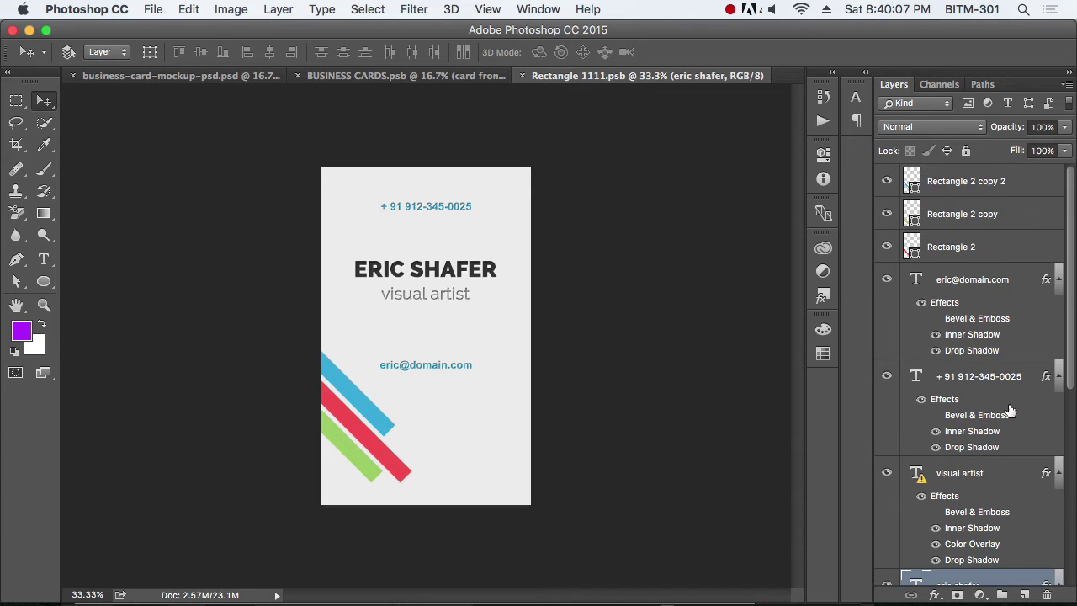
pyautogui.click(1060, 280)
pyautogui.click(1059, 312)
pyautogui.click(1059, 345)
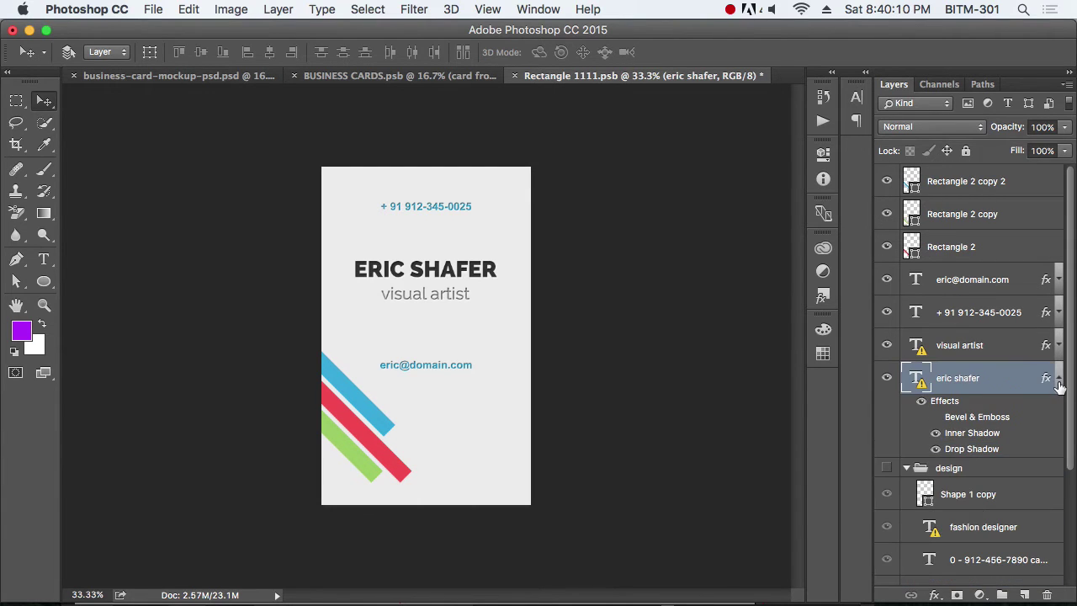
pyautogui.click(1060, 380)
pyautogui.click(907, 405)
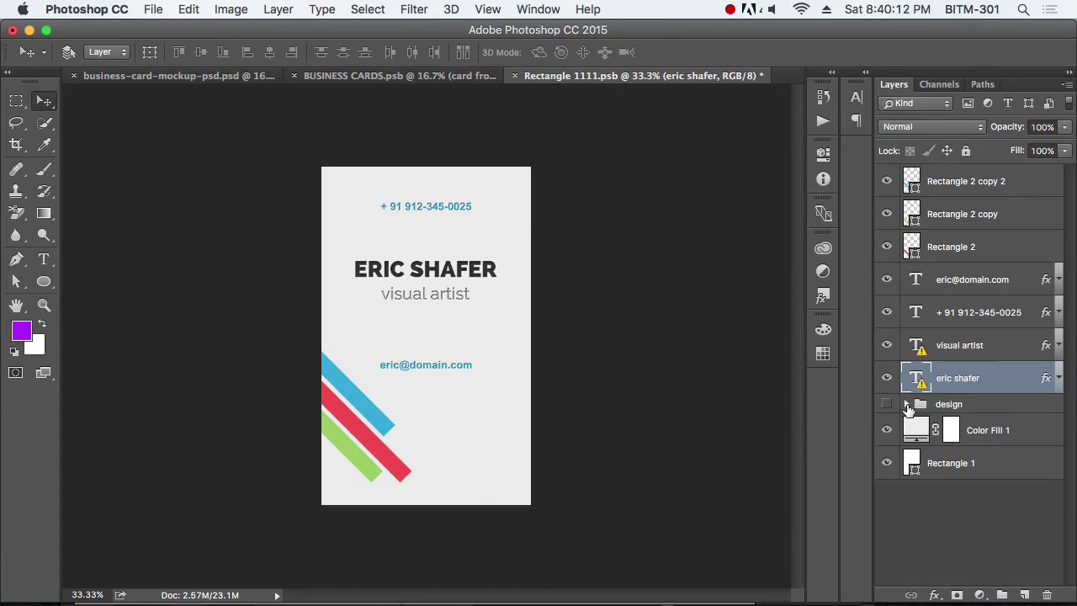
# Delete the stripe and text layers, the design group and Color Fill 1, leaving only Rectangle 1
pyautogui.click(992, 430)
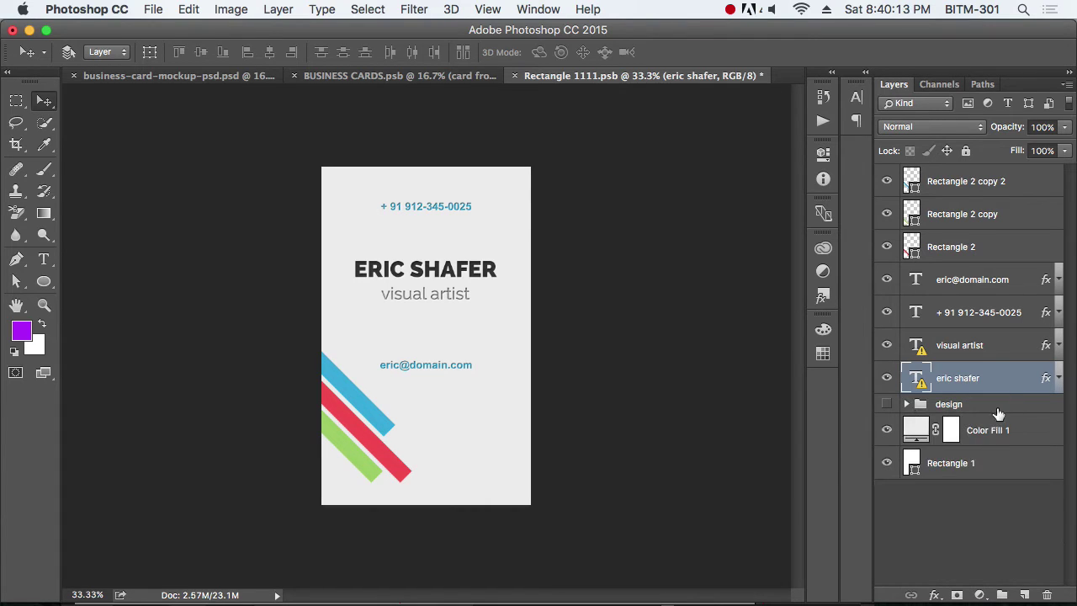
pyautogui.click(981, 197)
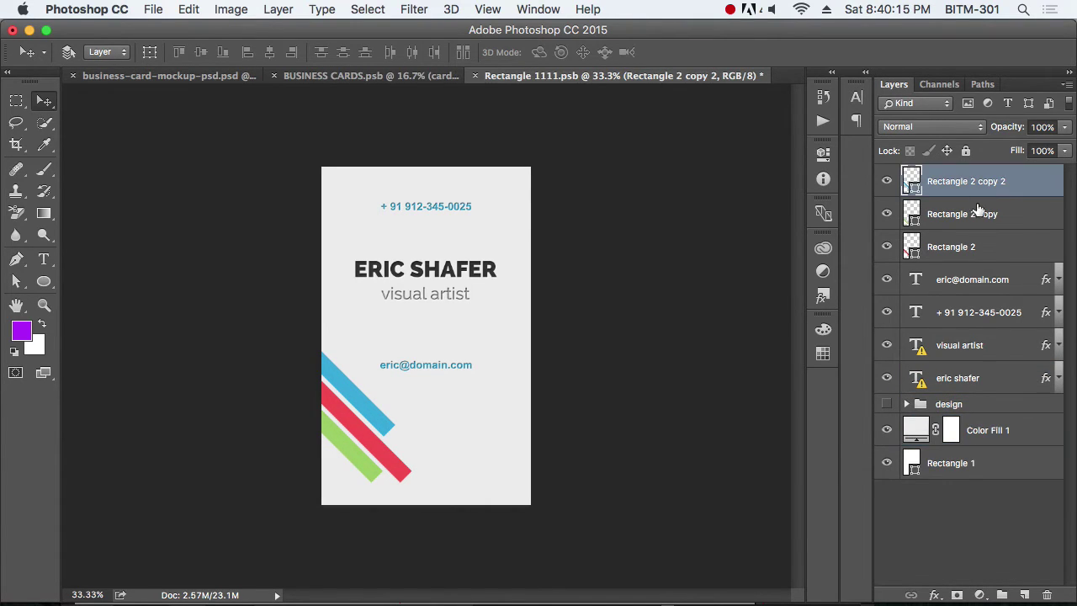
pyautogui.keyDown('shift'); pyautogui.click(986, 408); pyautogui.keyUp('shift')
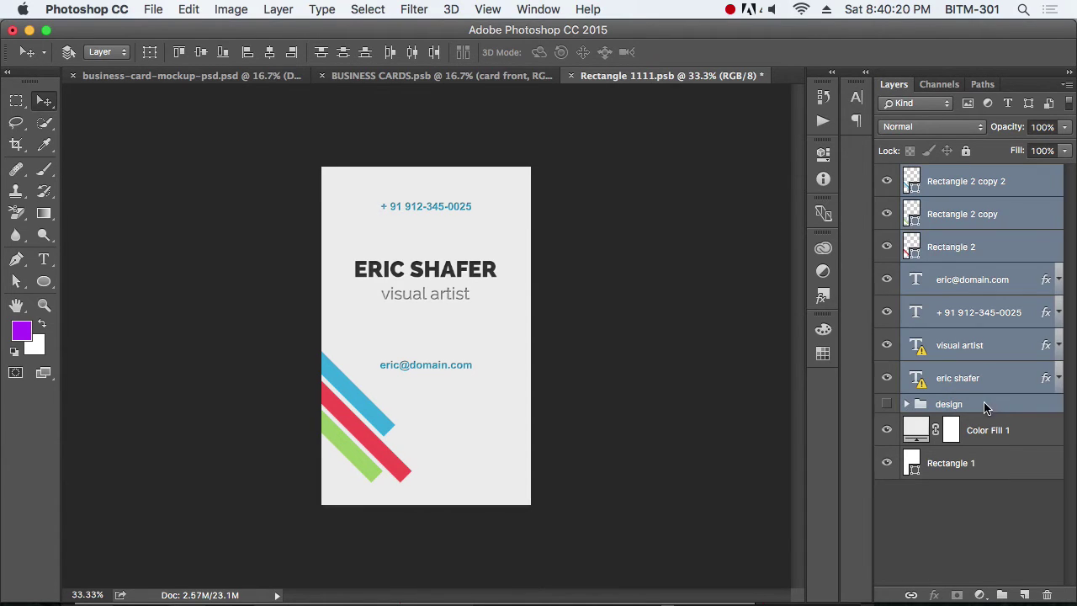
pyautogui.press('Delete')
pyautogui.click(887, 182)
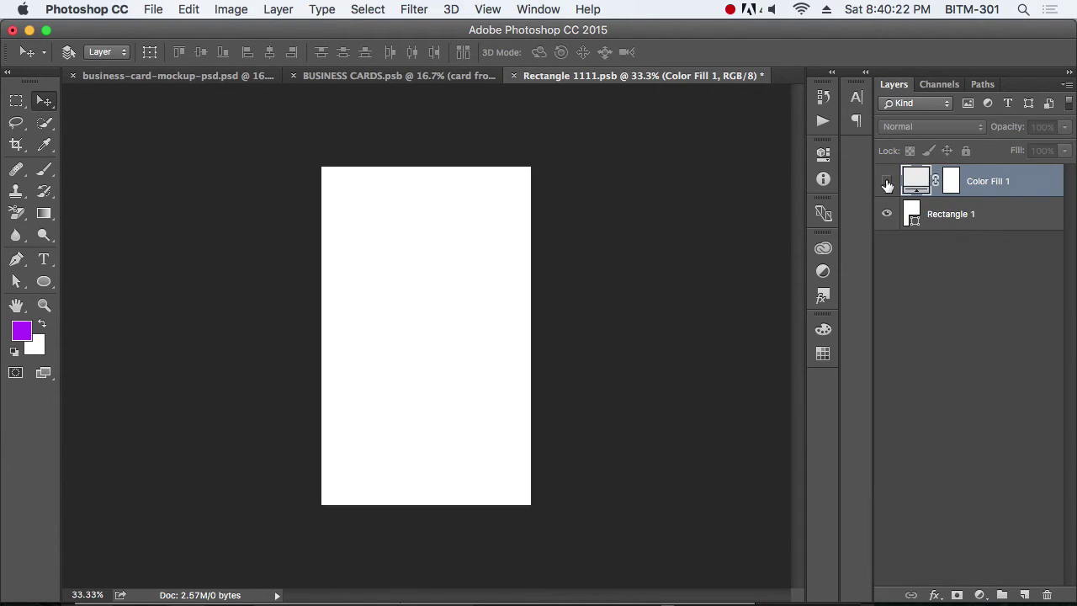
pyautogui.press('Delete')
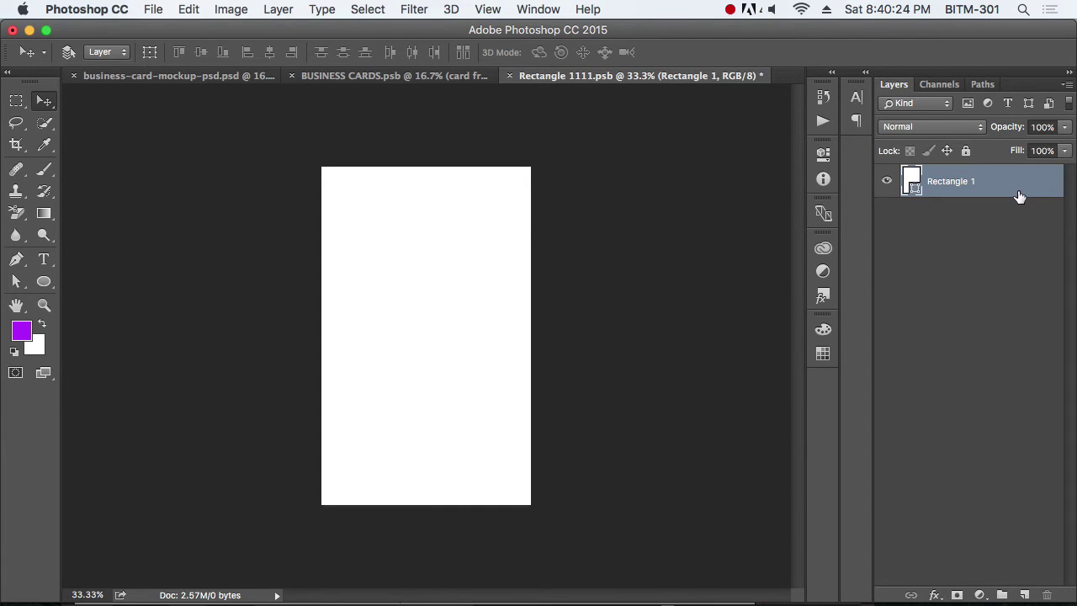
# Compare the card mockup with the card artwork in Illustrator's business card.ai
pyautogui.click(204, 79)
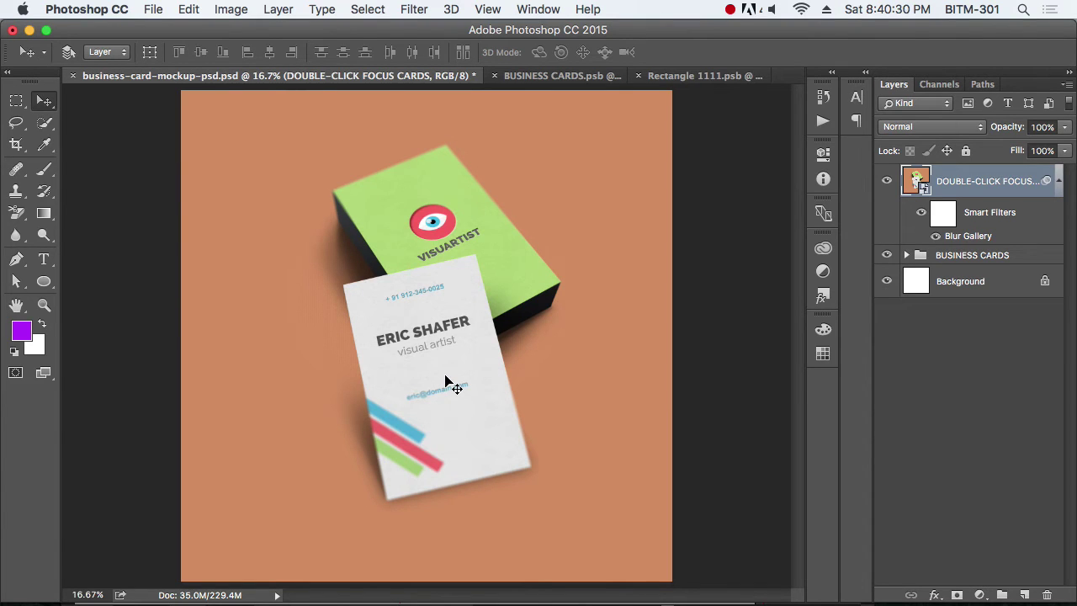
pyautogui.click(698, 76)
pyautogui.press('super+Tab')
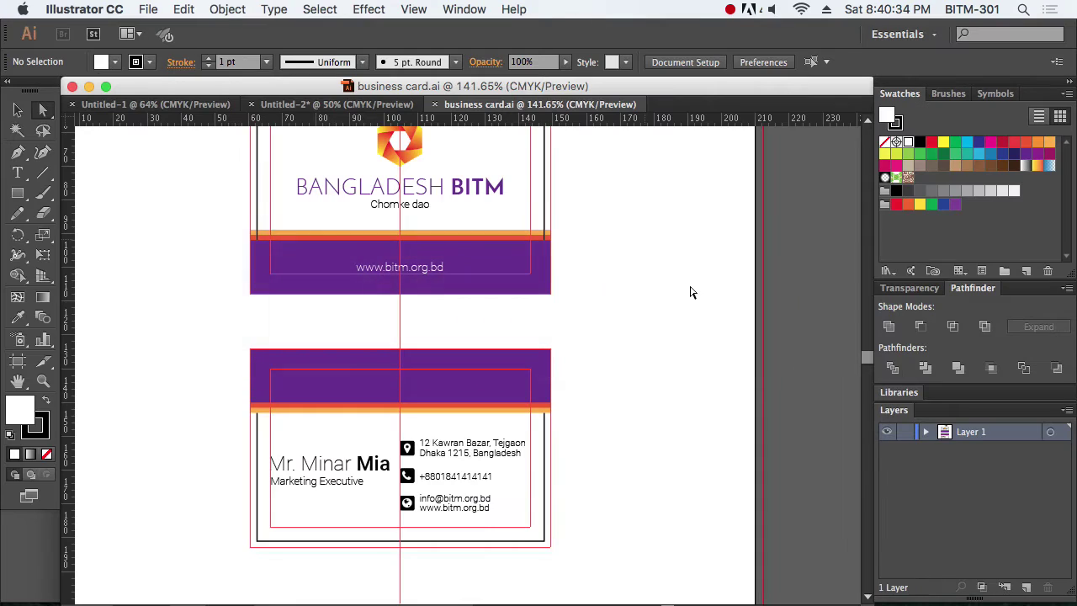
pyautogui.scroll(2, 435, 421)
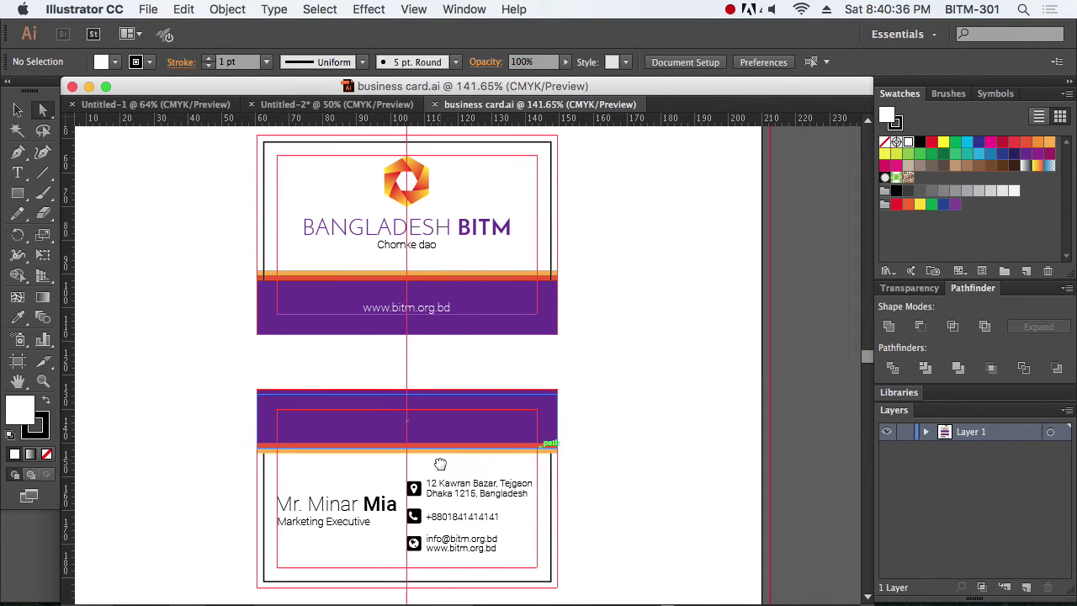
pyautogui.press('super+Tab')
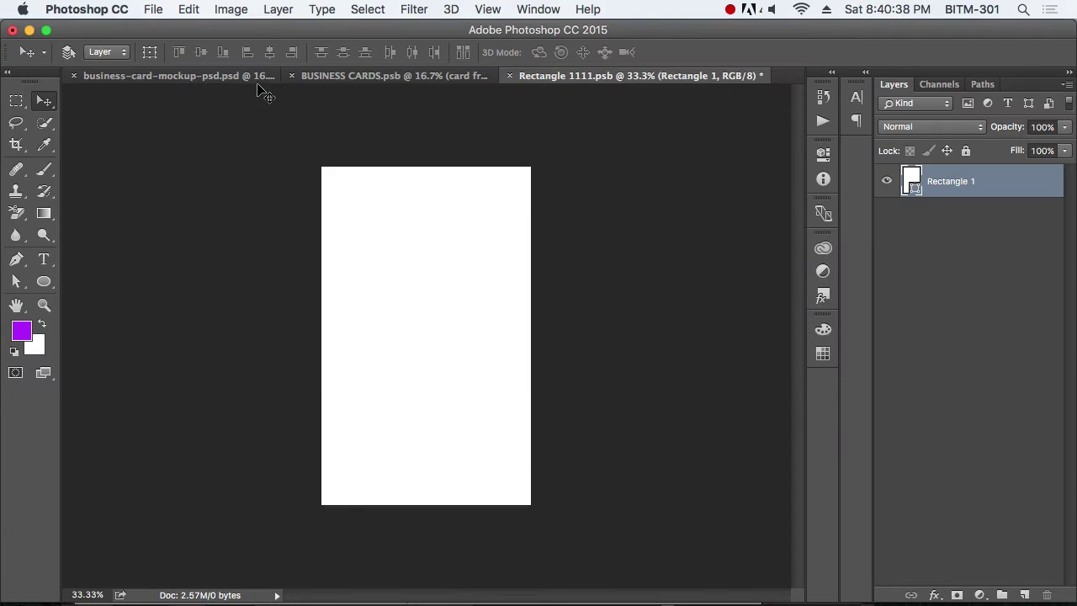
pyautogui.click(210, 77)
# Switch to Illustrator and remove the stroke from the 85 × 55 mm frame on the BANGLADESH BITM card side
pyautogui.press('super+Tab')
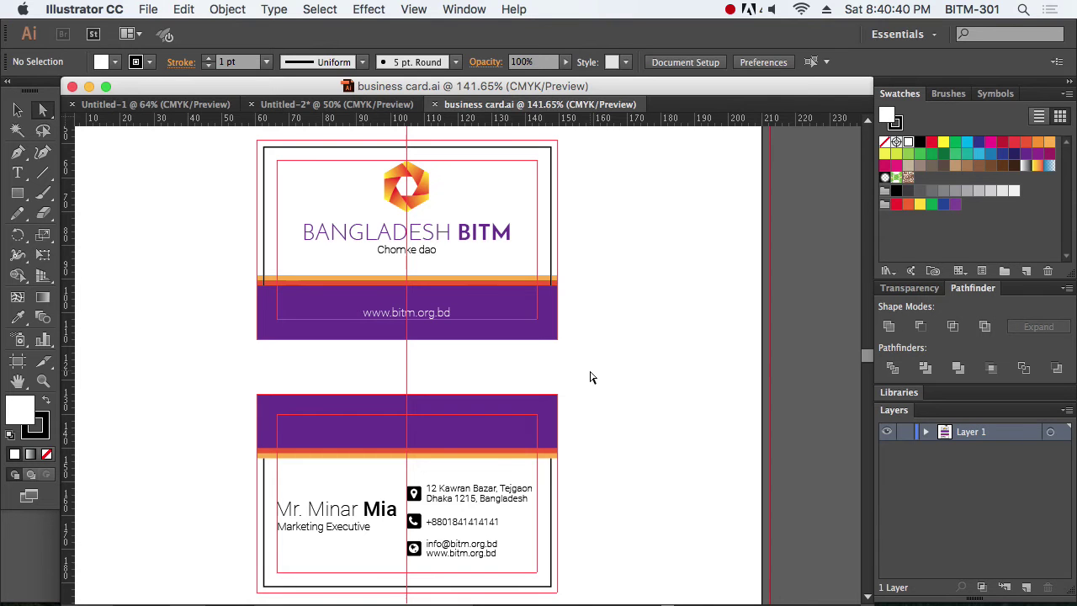
pyautogui.moveTo(229, 151); pyautogui.dragTo(617, 341)
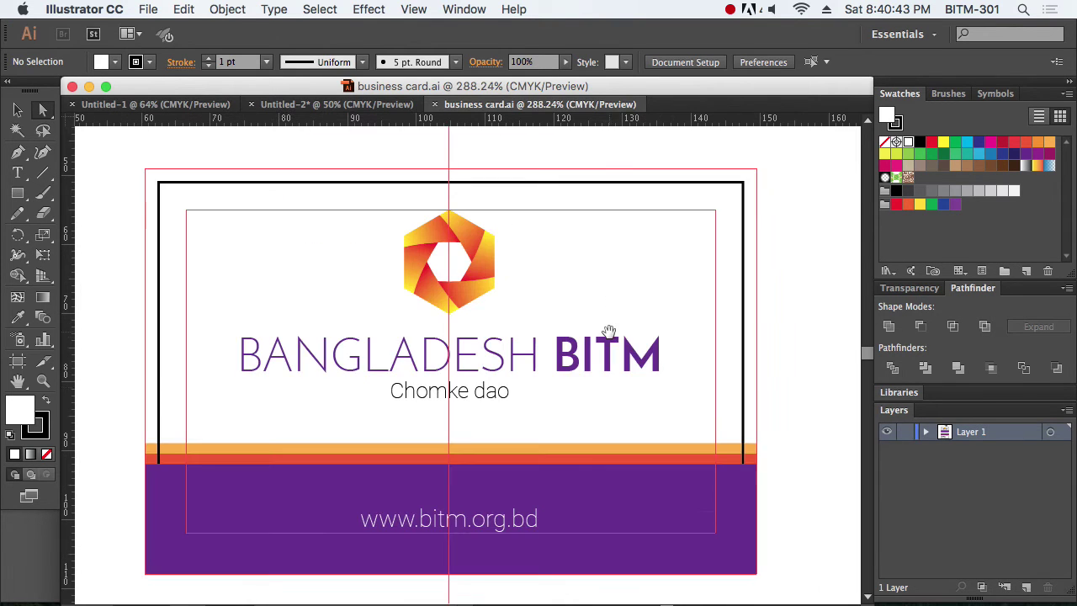
pyautogui.keyDown('alt'); pyautogui.click(540, 357); pyautogui.keyUp('alt')
pyautogui.moveTo(524, 350); pyautogui.dragTo(577, 300)
pyautogui.click(661, 200)
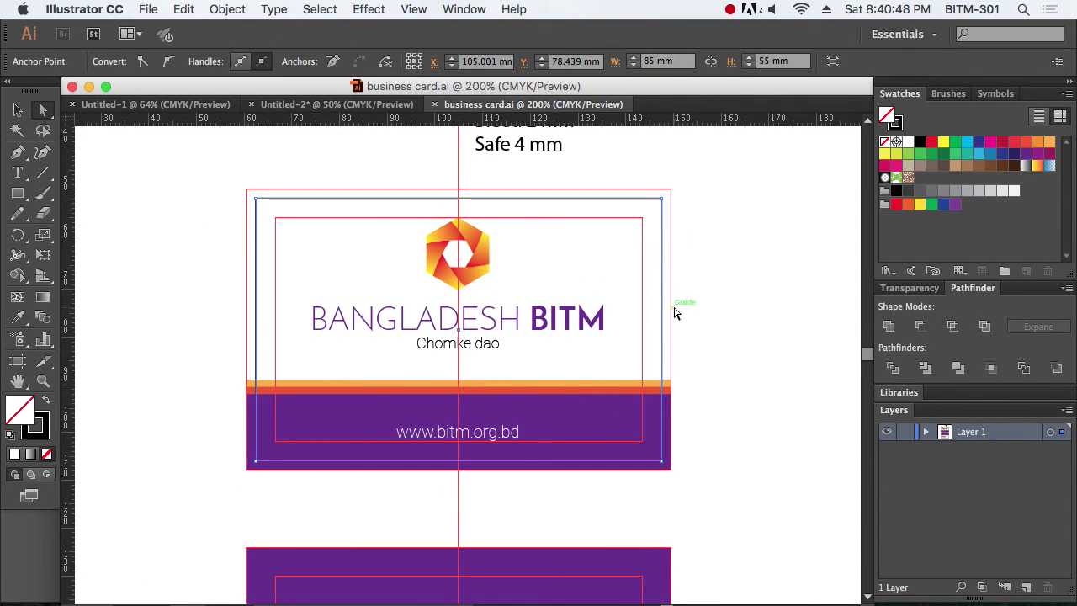
pyautogui.click(38, 429)
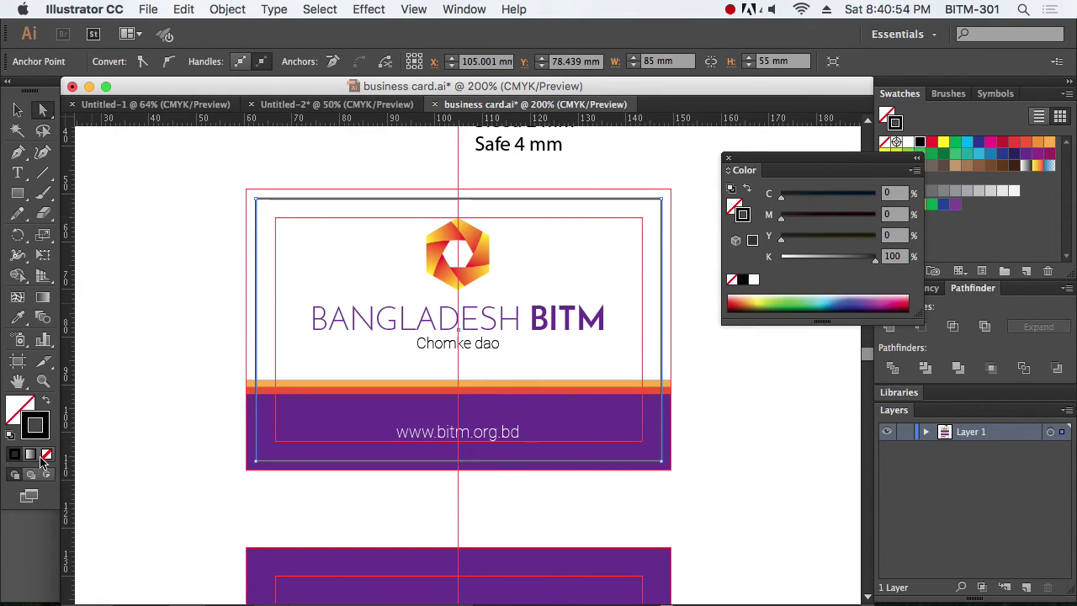
pyautogui.press('/')
# Clip all artwork on the BANGLADESH BITM card side to its 85 × 55 mm frame with a clipping mask, and hide the guides
pyautogui.click(18, 110)
pyautogui.moveTo(226, 180); pyautogui.dragTo(702, 494)
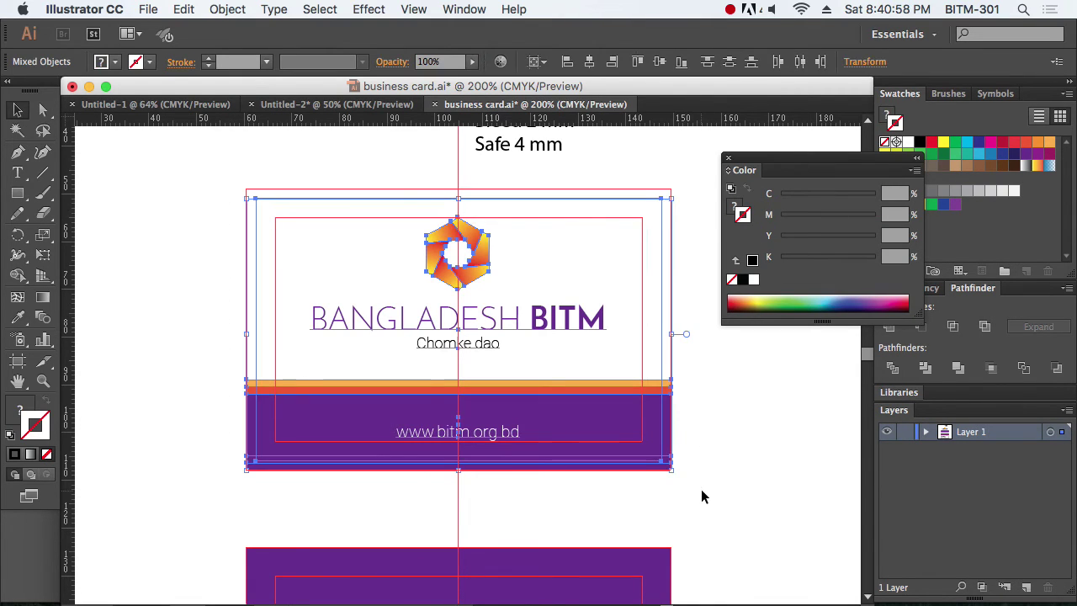
pyautogui.rightClick(745, 419)
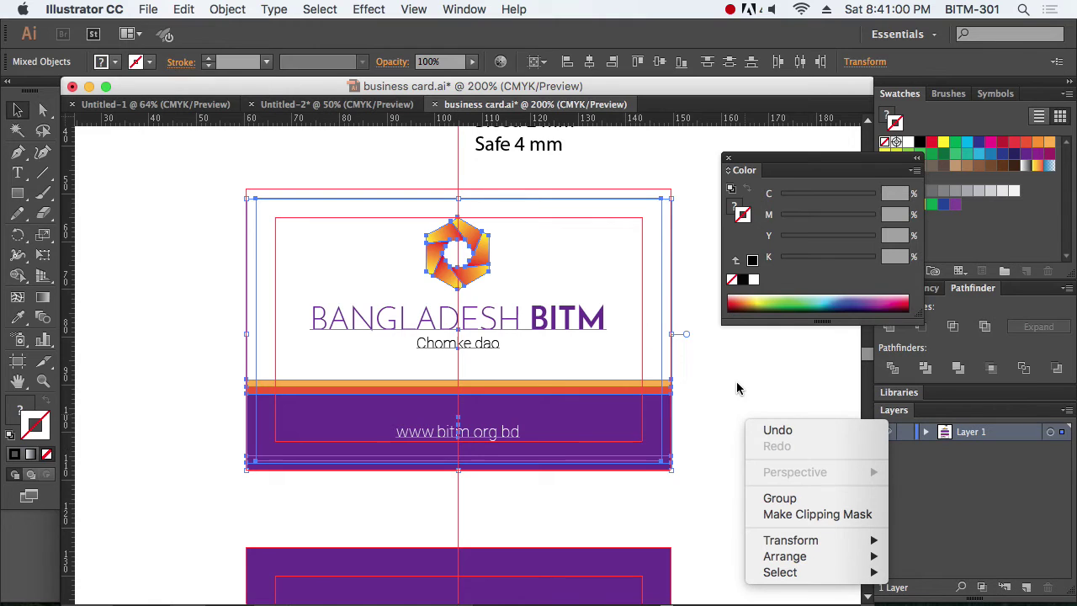
pyautogui.click(226, 12)
pyautogui.click(227, 10)
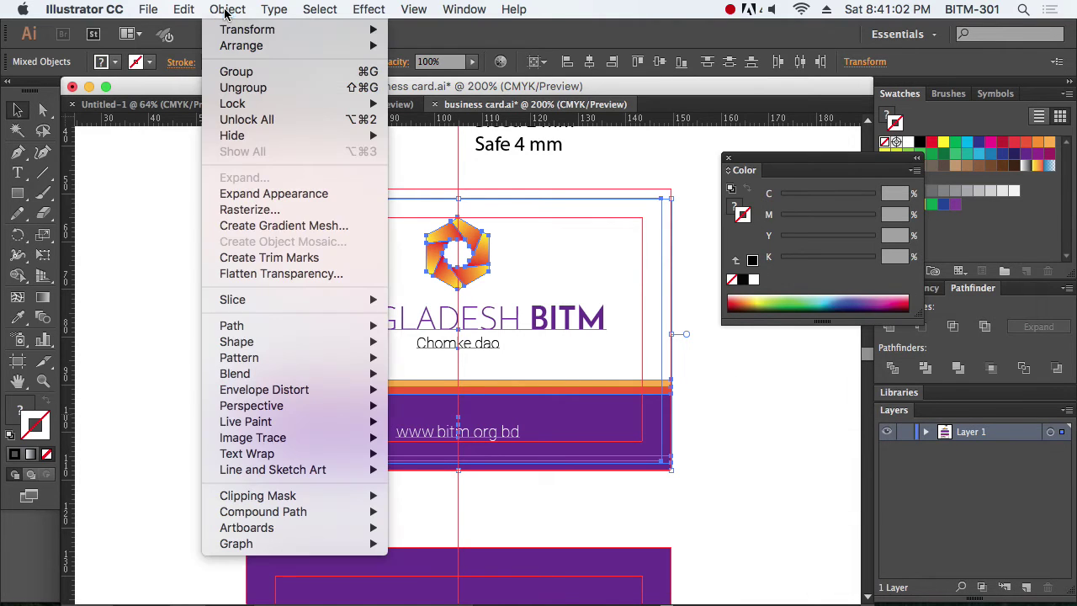
pyautogui.moveTo(293, 502)
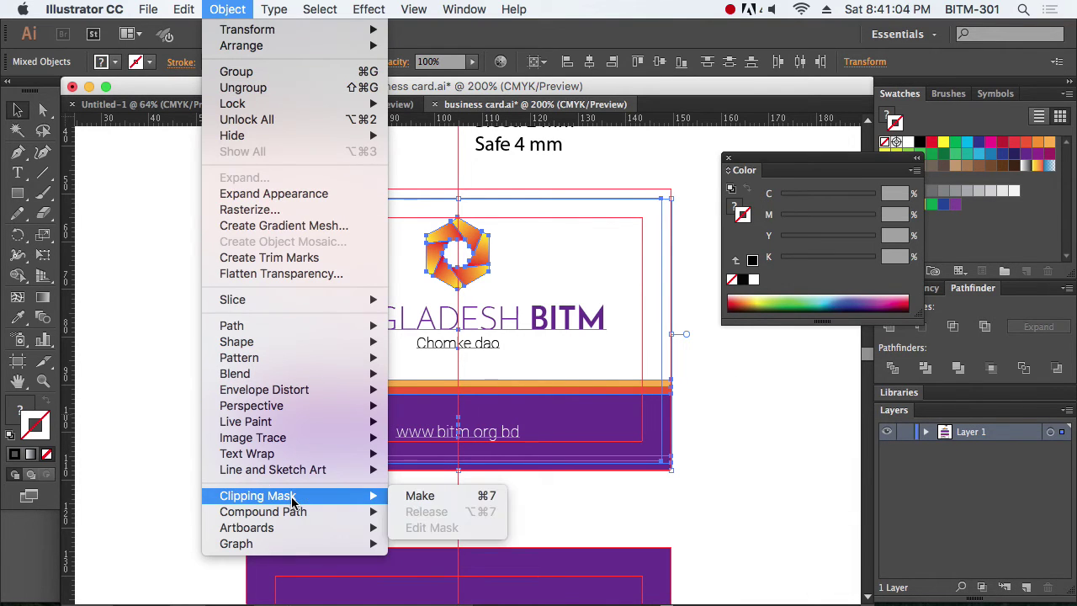
pyautogui.click(458, 497)
pyautogui.click(763, 430)
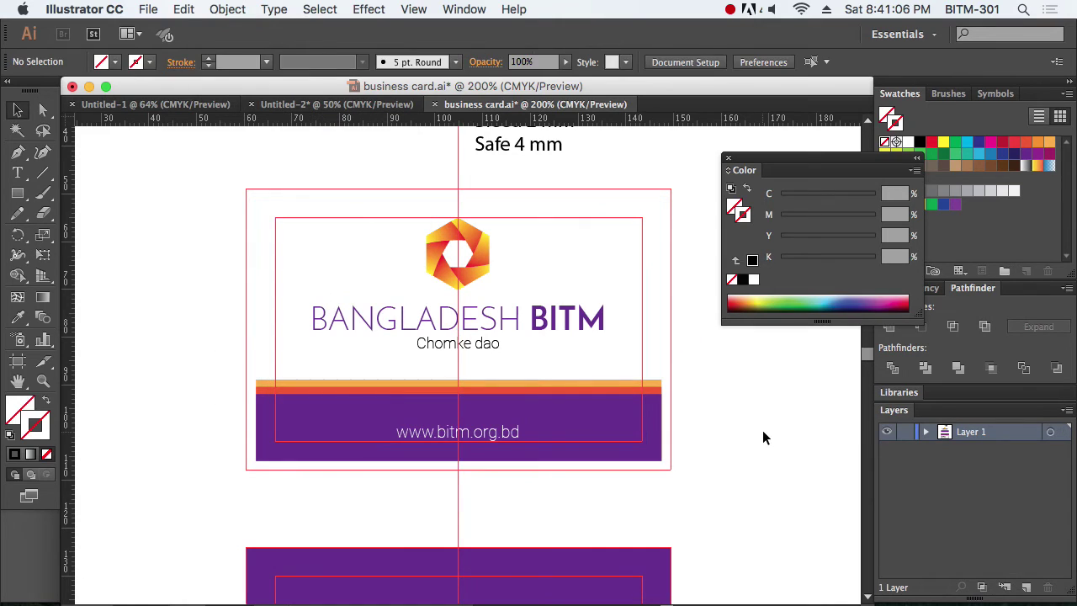
pyautogui.press('super+semicolon')
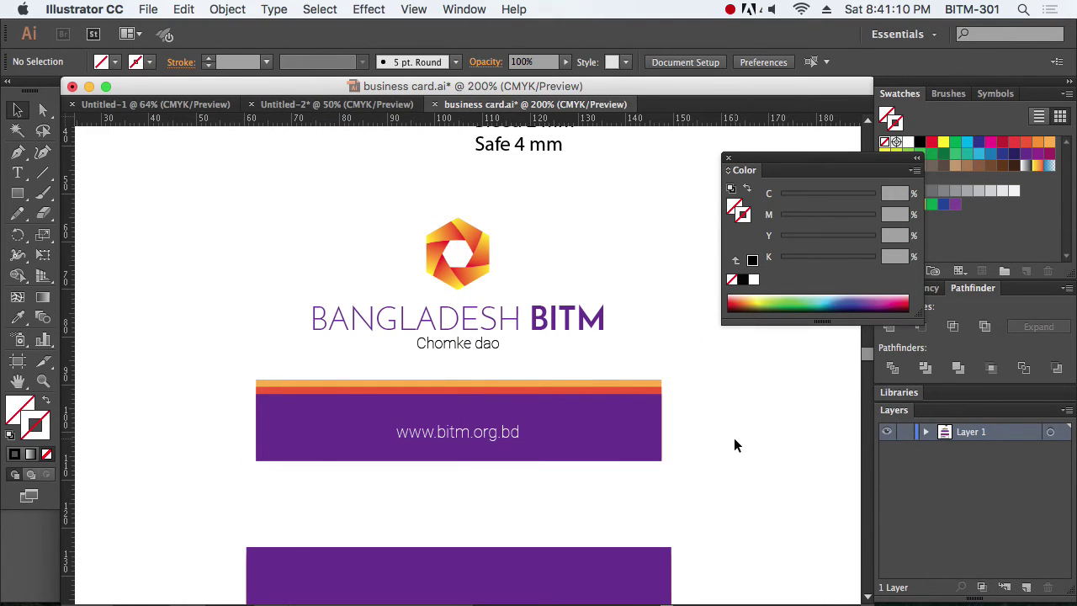
# Copy the clipped card, switch to Photoshop and paste it into Rectangle 1111.psb as a Smart Object
pyautogui.moveTo(703, 480); pyautogui.dragTo(214, 189)
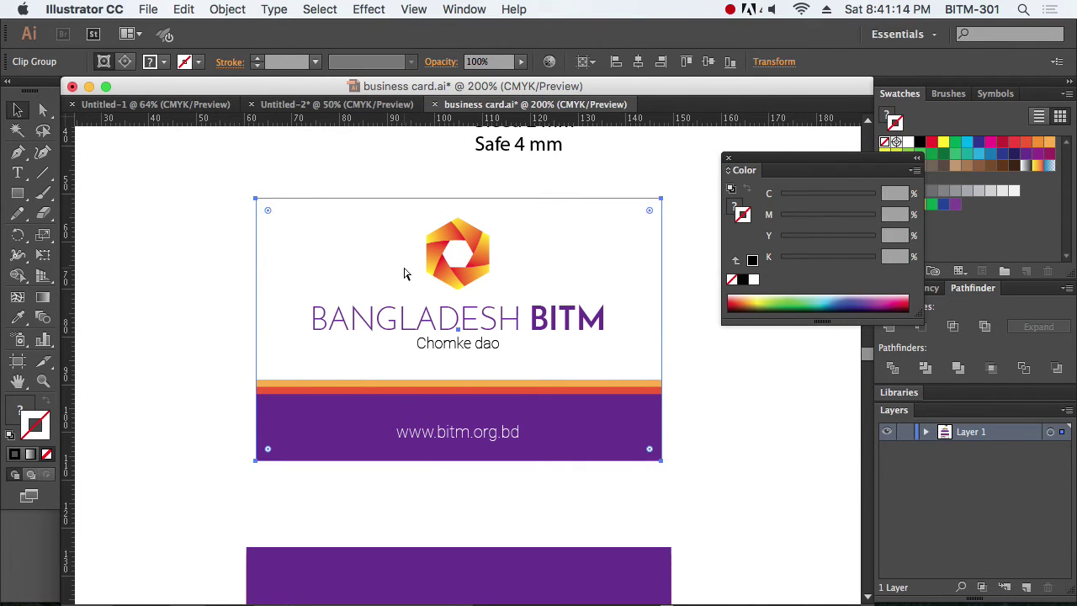
pyautogui.press('super+Tab')
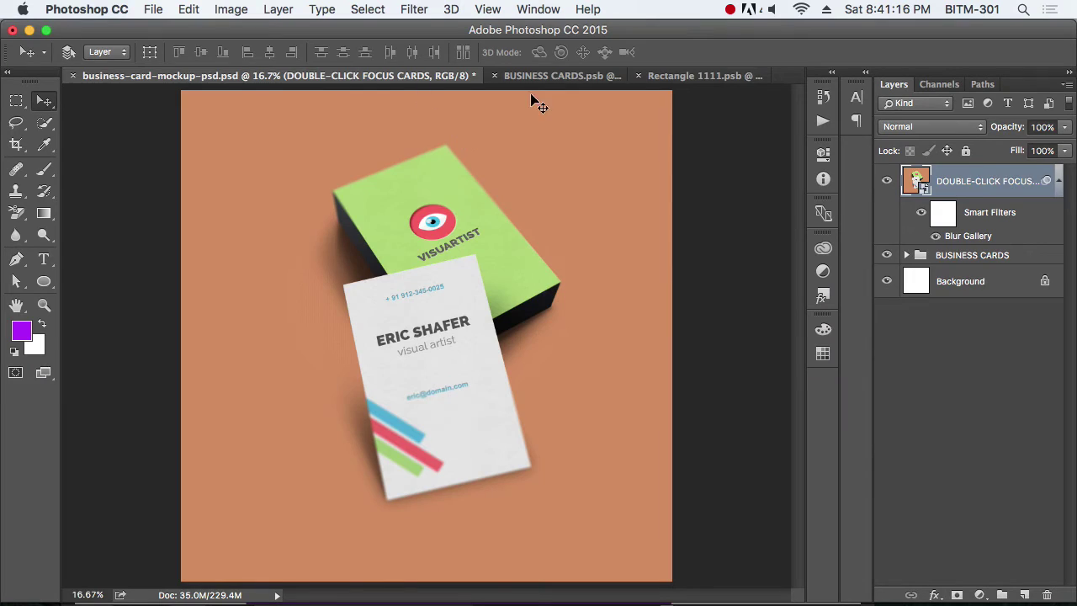
pyautogui.click(707, 76)
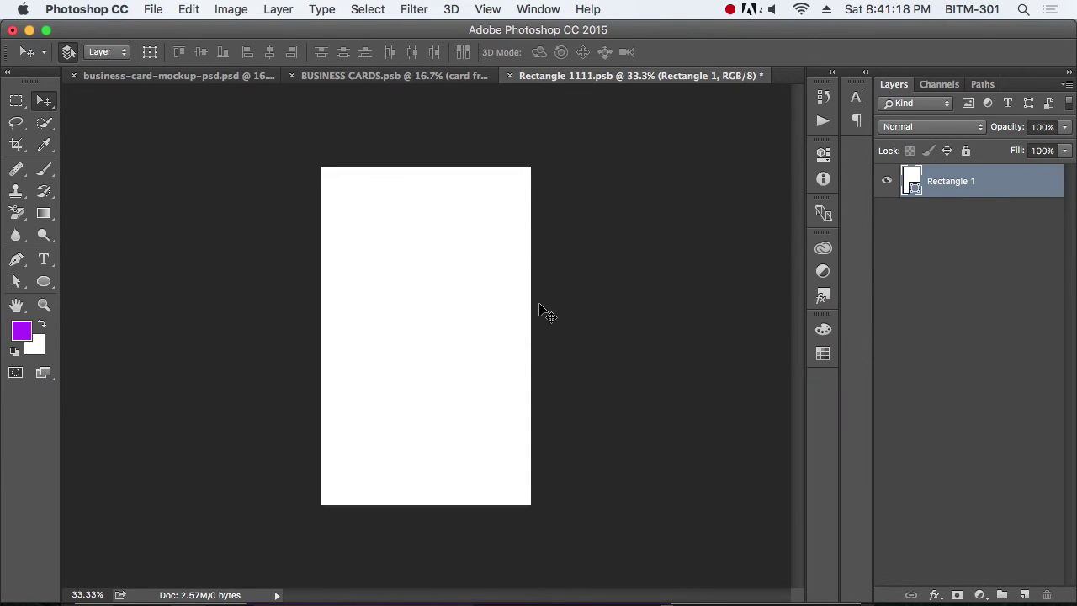
pyautogui.press('super+v')
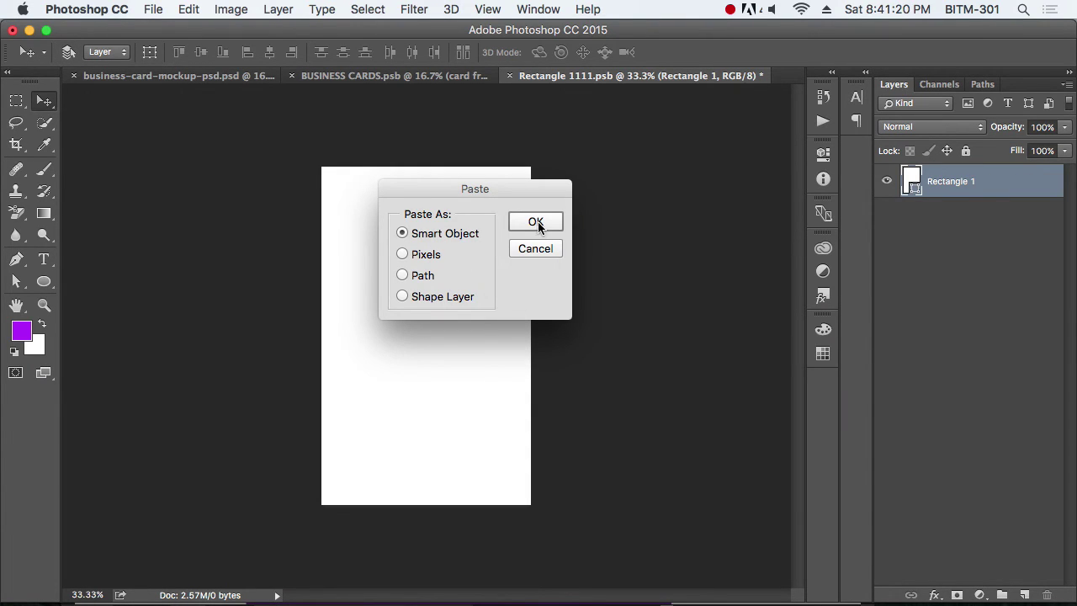
pyautogui.click(535, 222)
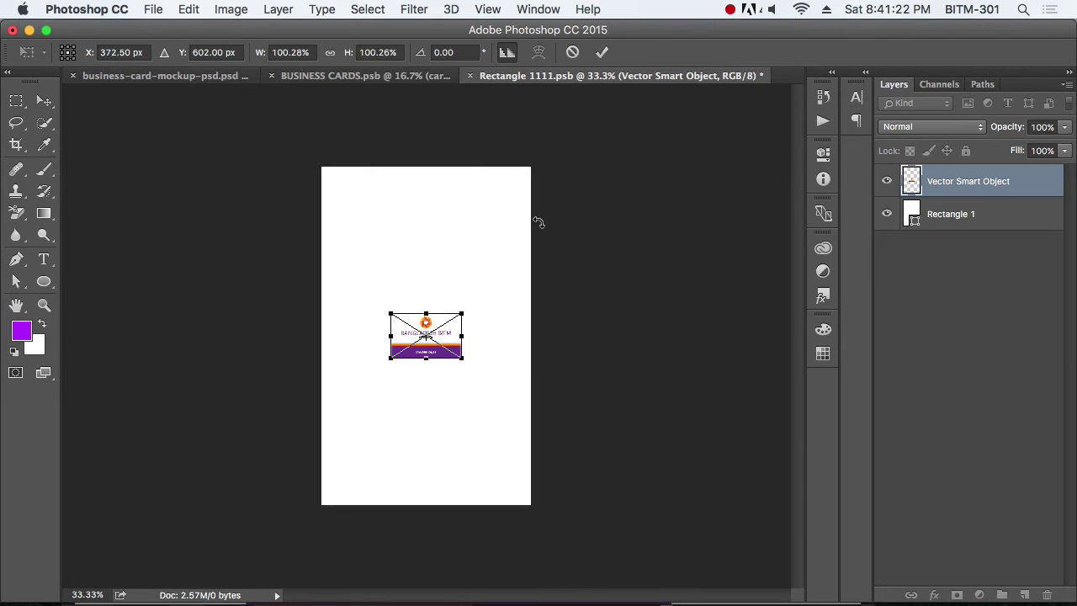
# Rotate the pasted card 90° and enlarge it to about 504% so it covers the whole white canvas, and commit the transform
pyautogui.moveTo(517, 367); pyautogui.dragTo(389, 439)
pyautogui.moveTo(453, 372); pyautogui.dragTo(535, 506)
pyautogui.moveTo(404, 301); pyautogui.dragTo(282, 179)
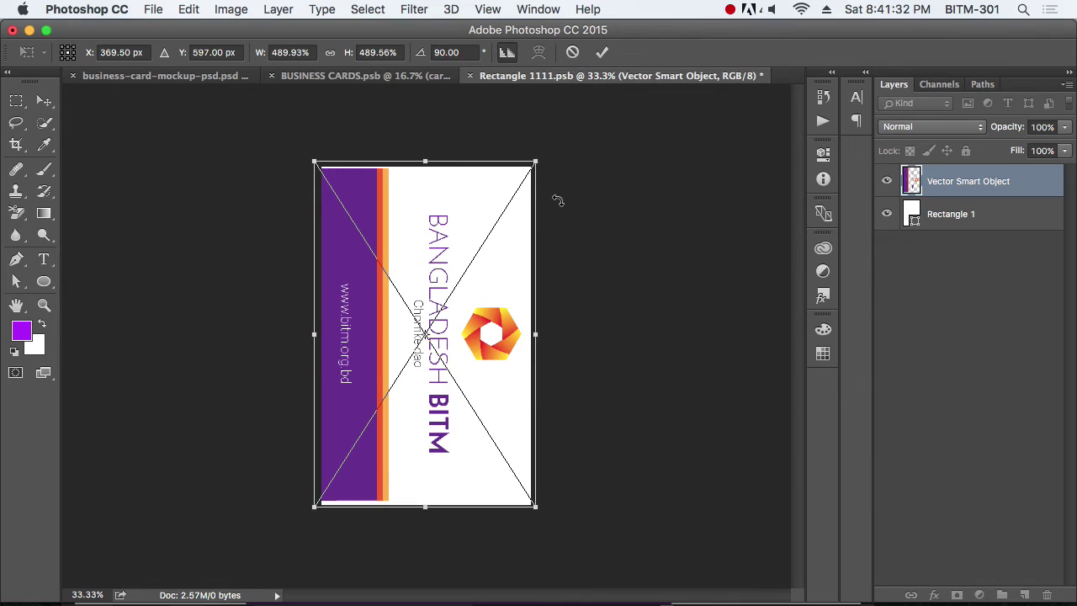
pyautogui.moveTo(536, 161); pyautogui.dragTo(540, 159)
pyautogui.moveTo(543, 510); pyautogui.dragTo(552, 519)
pyautogui.press('Left')
pyautogui.press('Left')
pyautogui.press('Left')
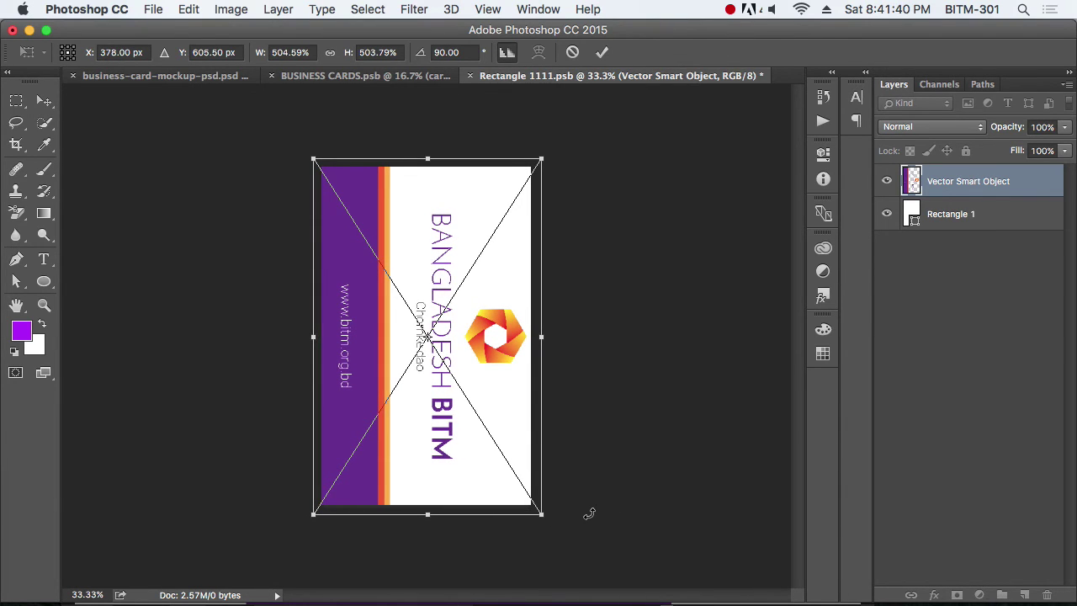
pyautogui.press('Return')
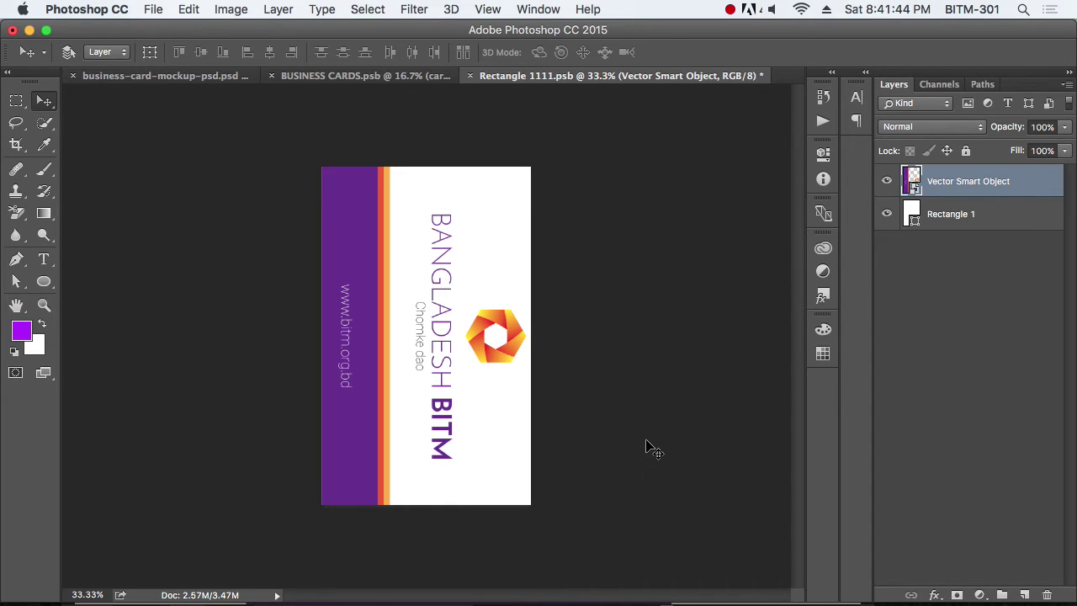
# Save and close Rectangle 1111.psb and bring up BUSINESS CARDS.psb to update the front card
pyautogui.hotkey('ctrl', 's')
pyautogui.hotkey('ctrl', 'w')
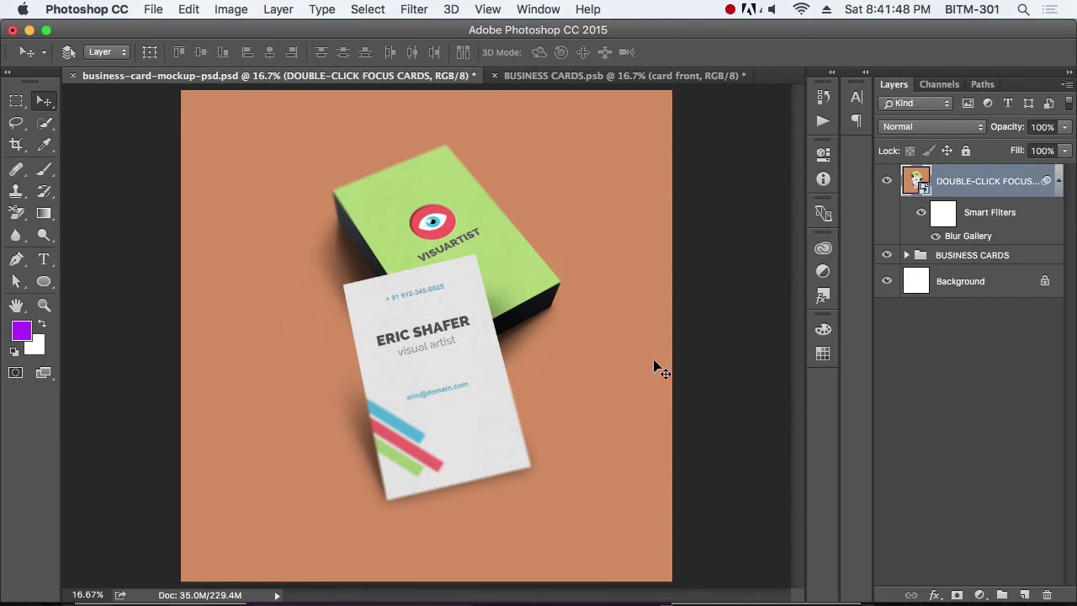
pyautogui.click(617, 76)
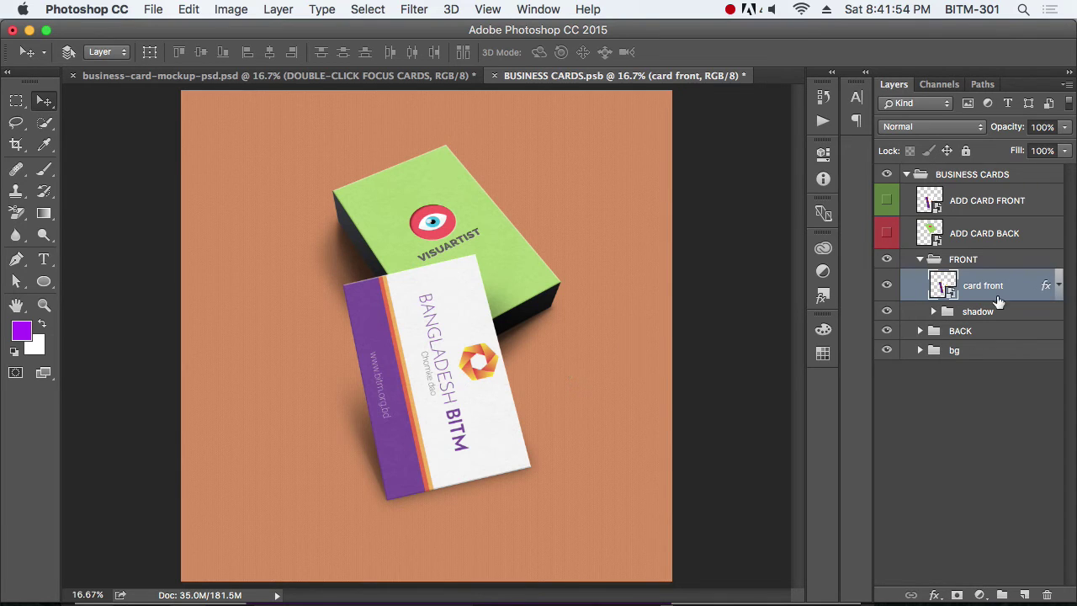
# Examine the front card's text, logo, paper texture and edges up close in BUSINESS CARDS.psb, along with the green card stack behind it
pyautogui.press('super+1')
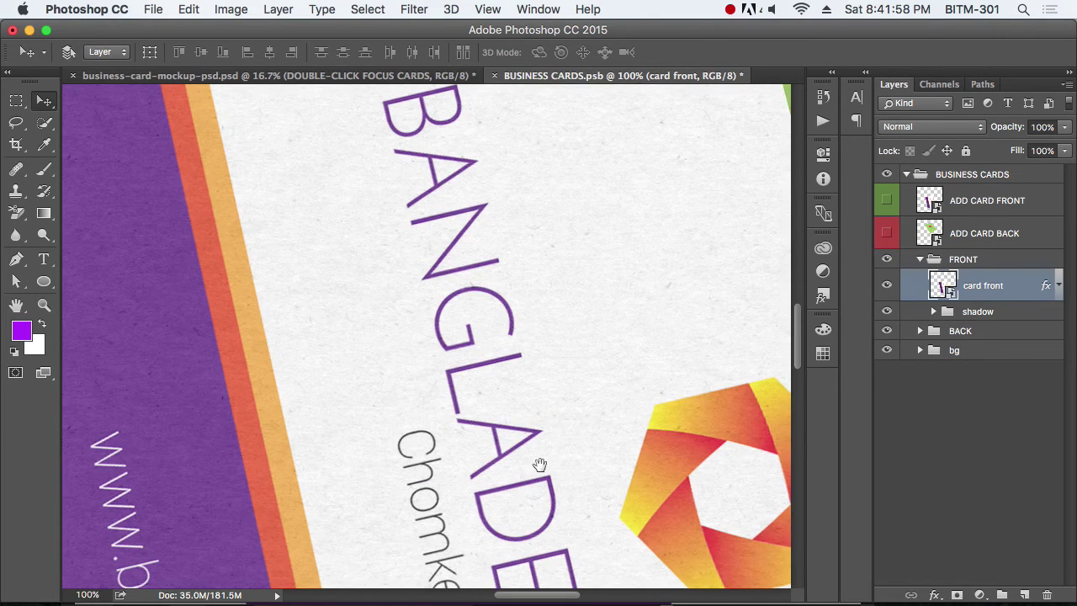
pyautogui.scroll(-10, 539, 464)
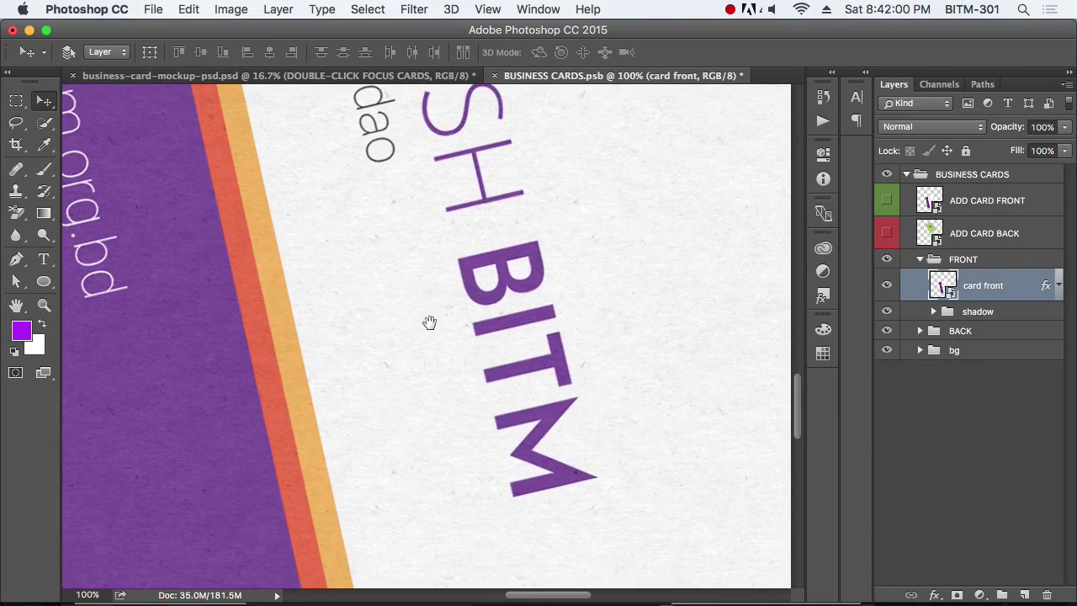
pyautogui.press('super+minus')
pyautogui.scroll(1, 597, 320)
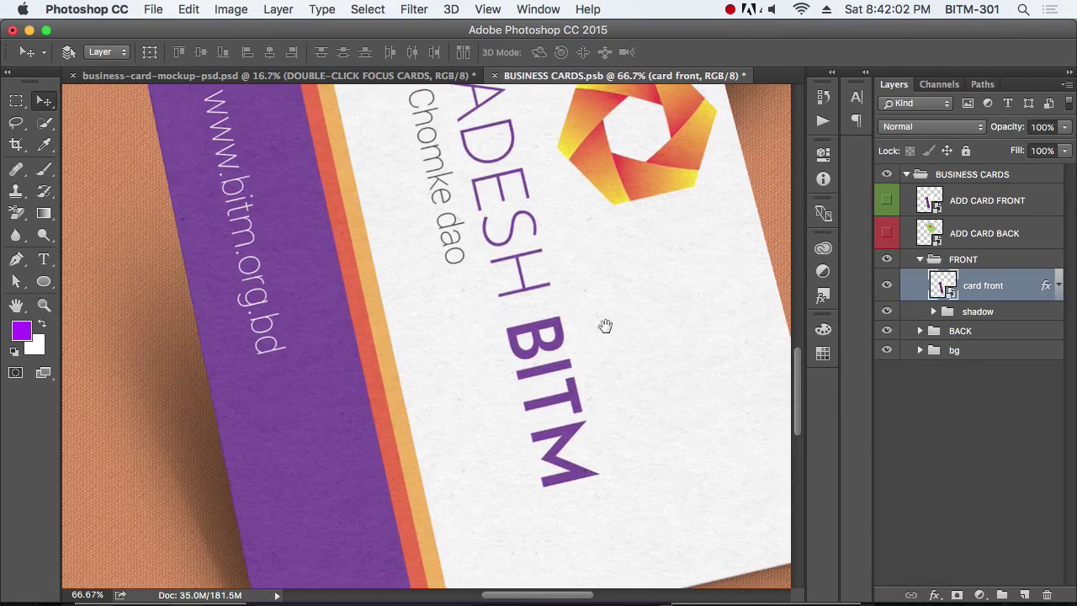
pyautogui.scroll(8, 597, 320)
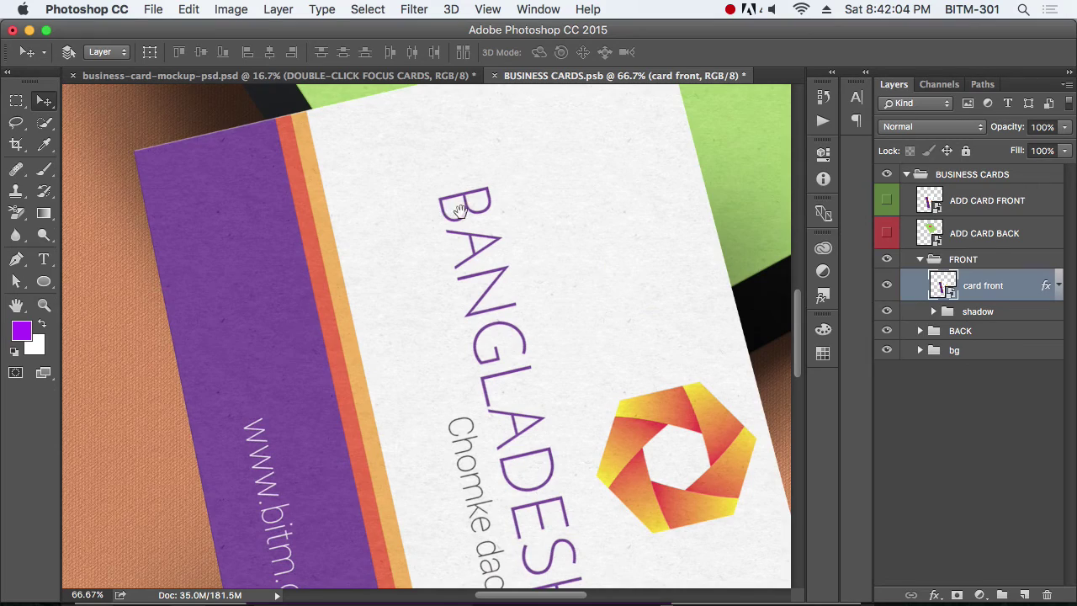
pyautogui.scroll(-10, 416, 428)
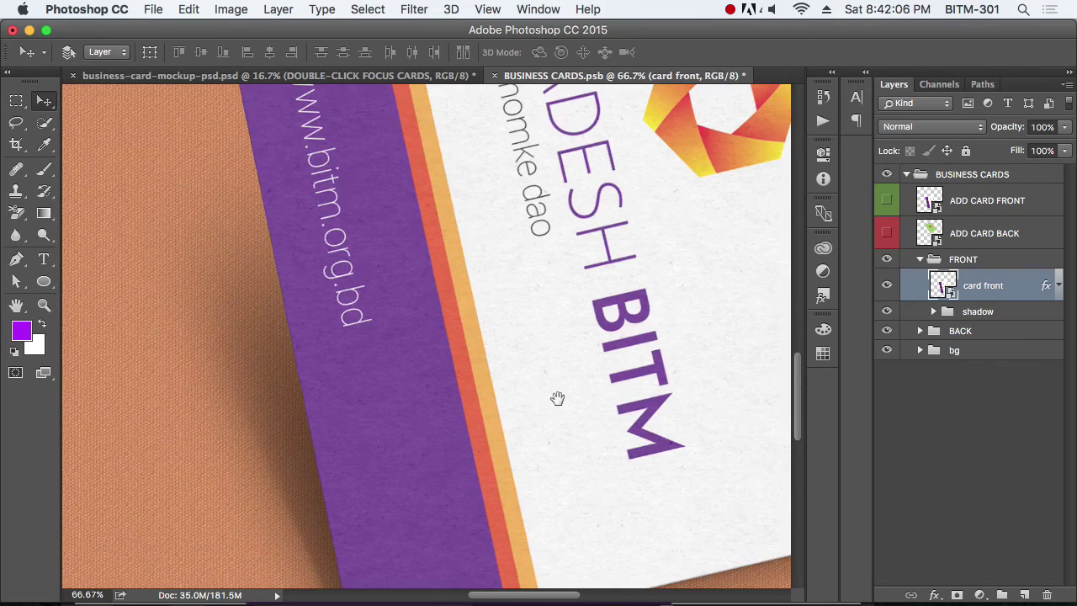
pyautogui.scroll(-3, 602, 401)
pyautogui.hscroll(6, 601, 400)
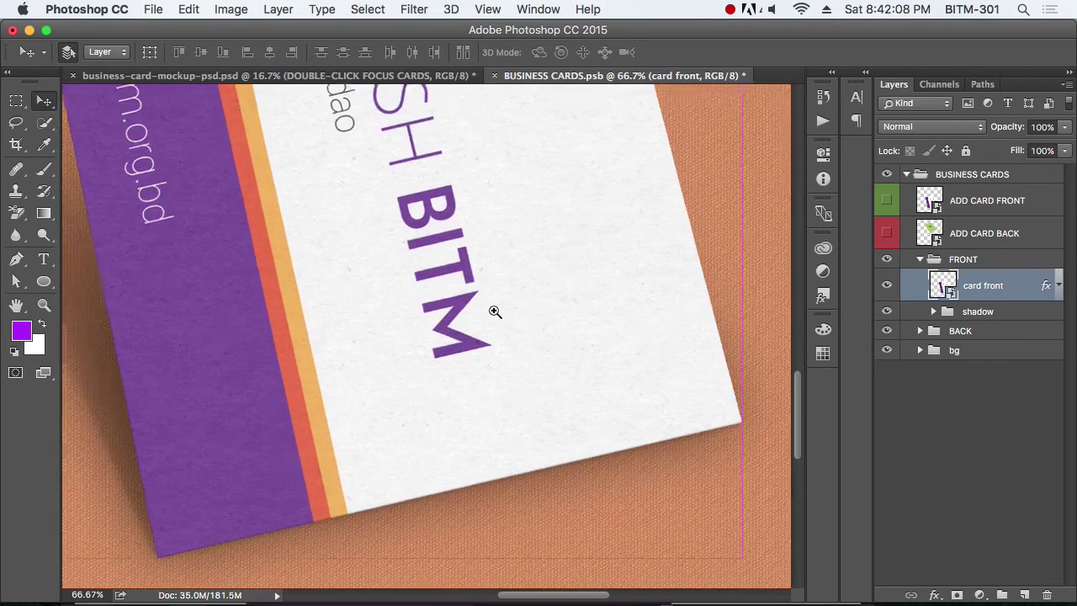
pyautogui.keyDown('super'); pyautogui.click(494, 313); pyautogui.keyUp('super')
pyautogui.click(494, 344)
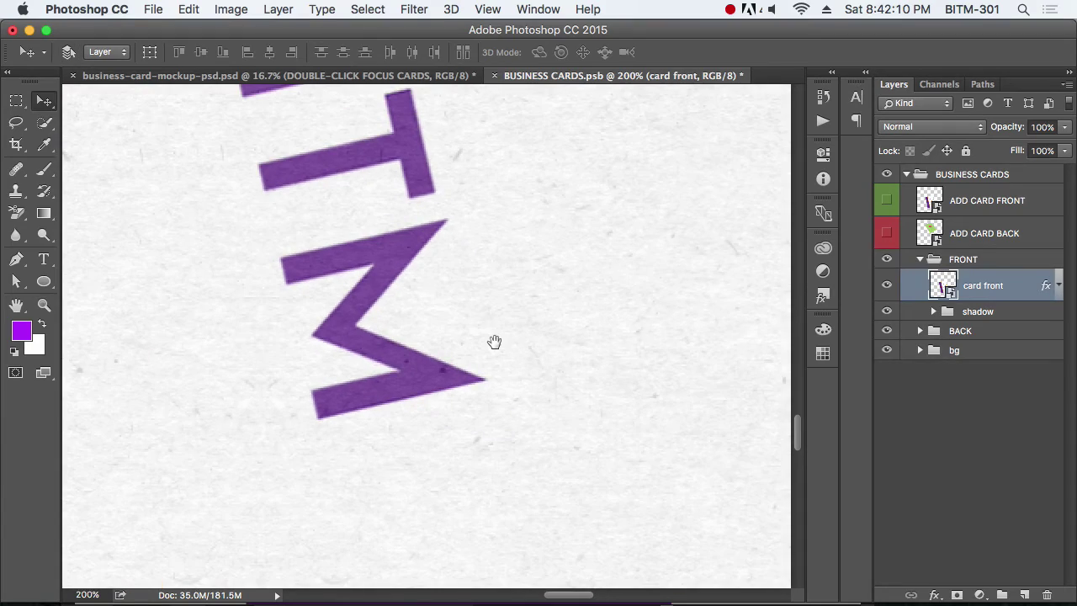
pyautogui.keyDown('alt'); pyautogui.click(477, 331); pyautogui.keyUp('alt')
pyautogui.keyDown('alt'); pyautogui.click(477, 332); pyautogui.keyUp('alt')
pyautogui.keyDown('alt'); pyautogui.click(477, 332); pyautogui.keyUp('alt')
pyautogui.keyDown('alt'); pyautogui.click(548, 444); pyautogui.keyUp('alt')
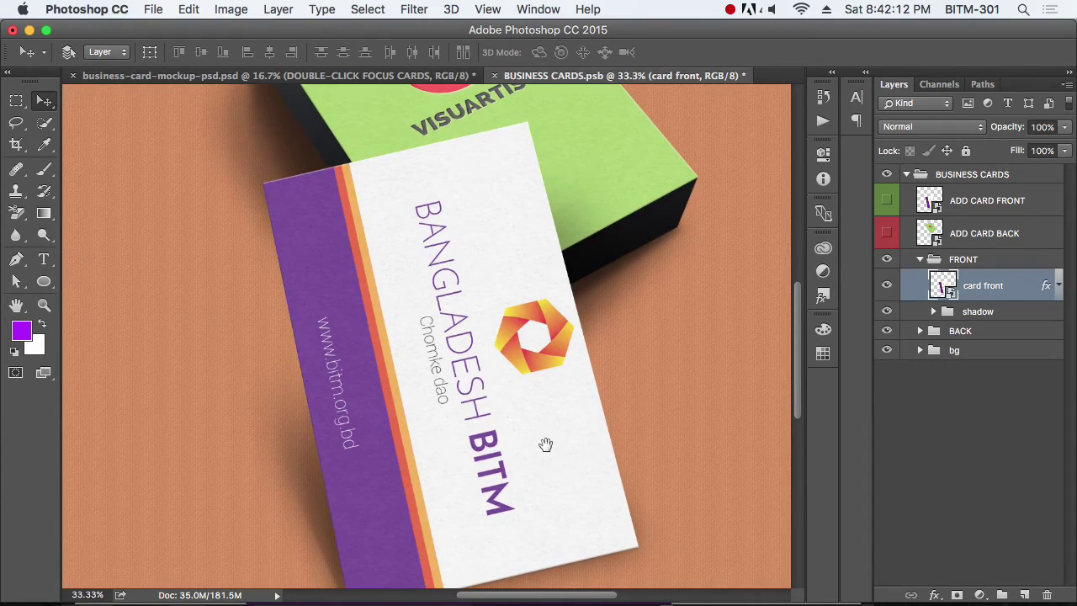
pyautogui.press('super+1')
pyautogui.moveTo(571, 331); pyautogui.dragTo(629, 507)
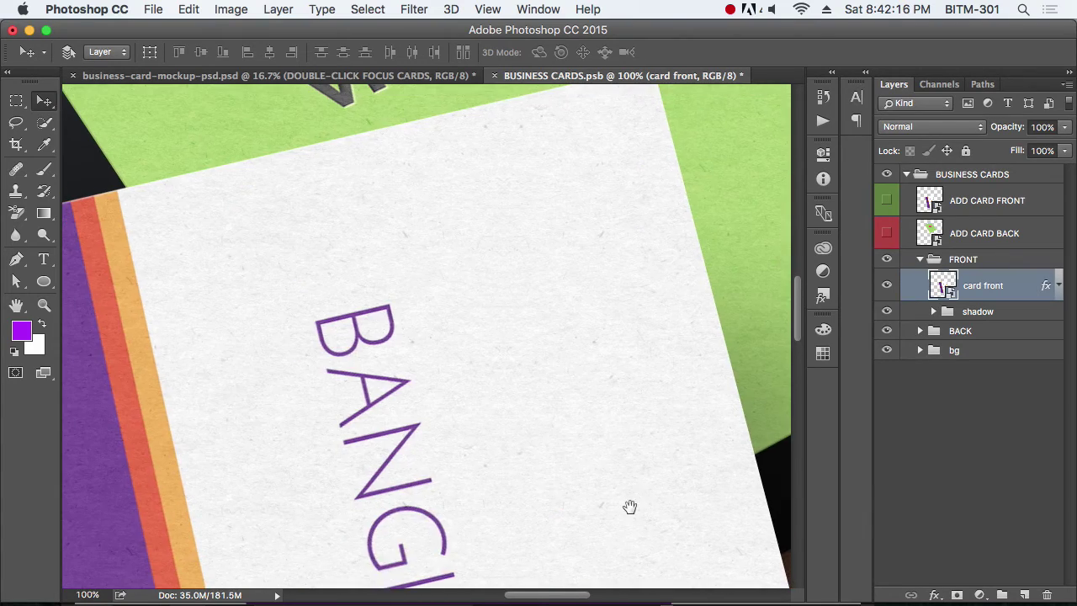
pyautogui.moveTo(468, 304); pyautogui.dragTo(519, 320)
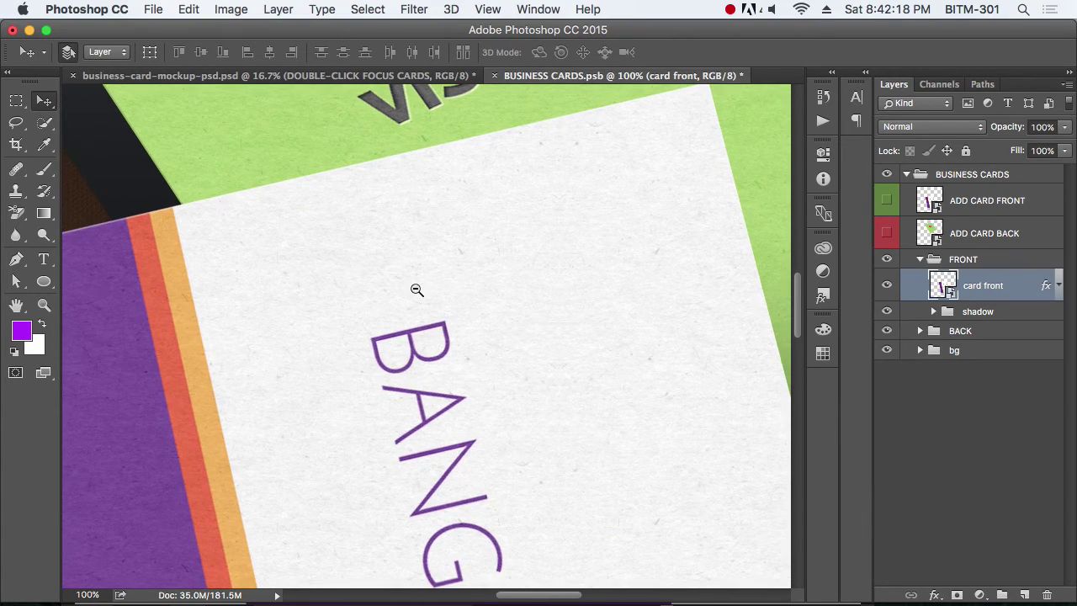
pyautogui.keyDown('alt'); pyautogui.click(413, 291); pyautogui.keyUp('alt')
pyautogui.moveTo(511, 221); pyautogui.dragTo(566, 404)
pyautogui.keyDown('alt'); pyautogui.click(472, 314); pyautogui.keyUp('alt')
pyautogui.keyDown('alt'); pyautogui.click(471, 314); pyautogui.keyUp('alt')
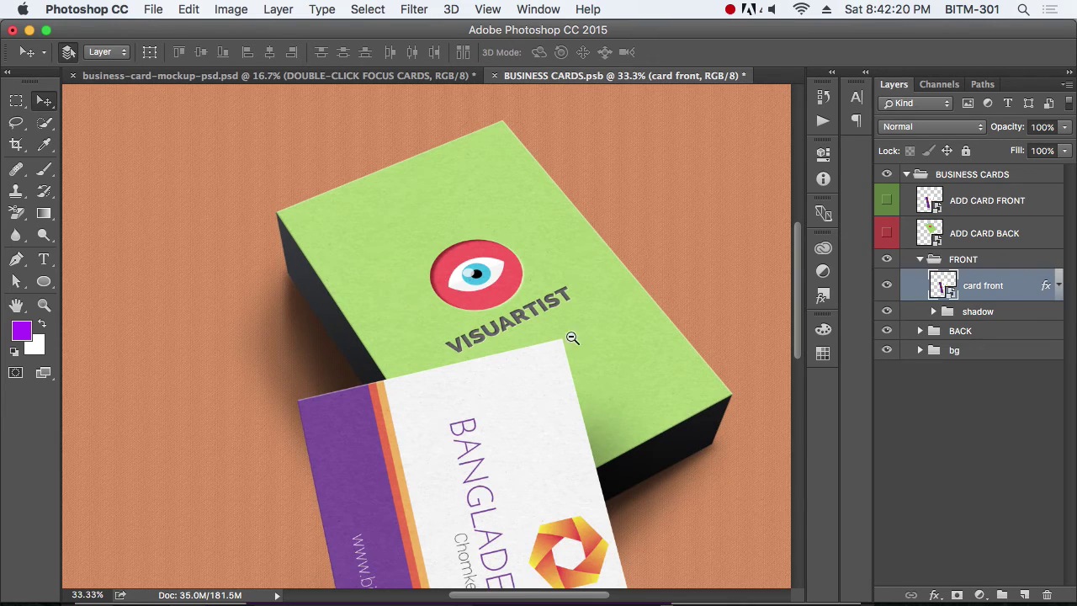
# Collapse the FRONT group, expand the BACK group and open the card back smart object's contents
pyautogui.click(922, 260)
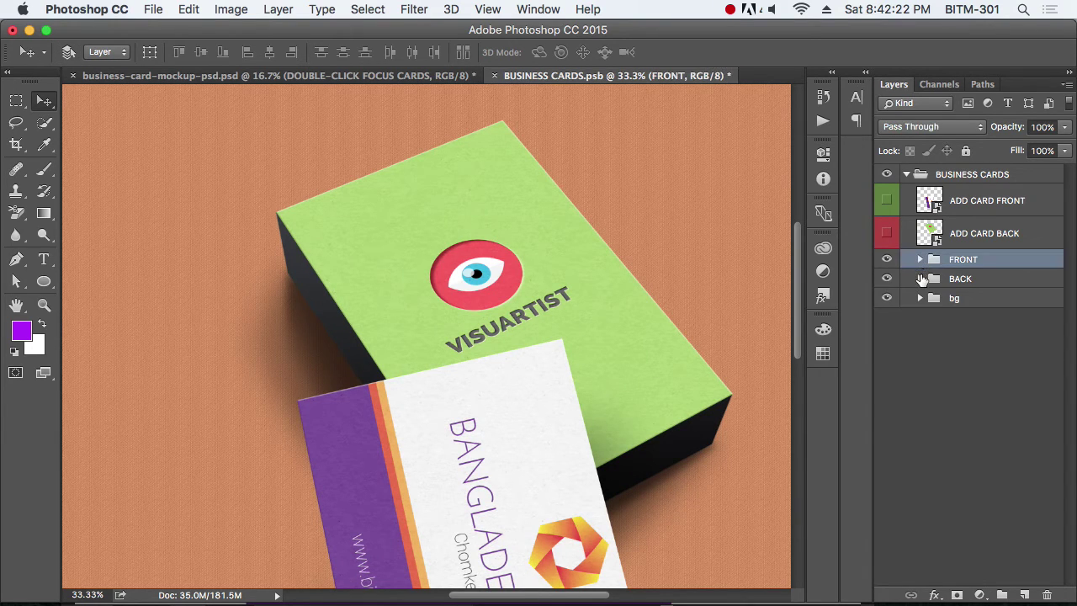
pyautogui.click(920, 278)
pyautogui.doubleClick(943, 305)
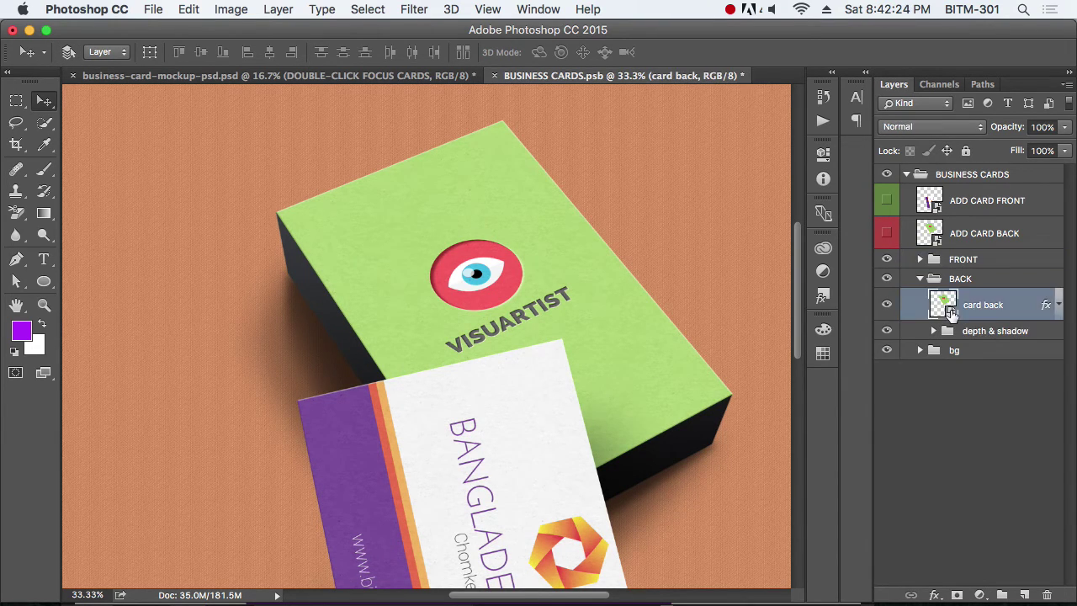
pyautogui.click(721, 387)
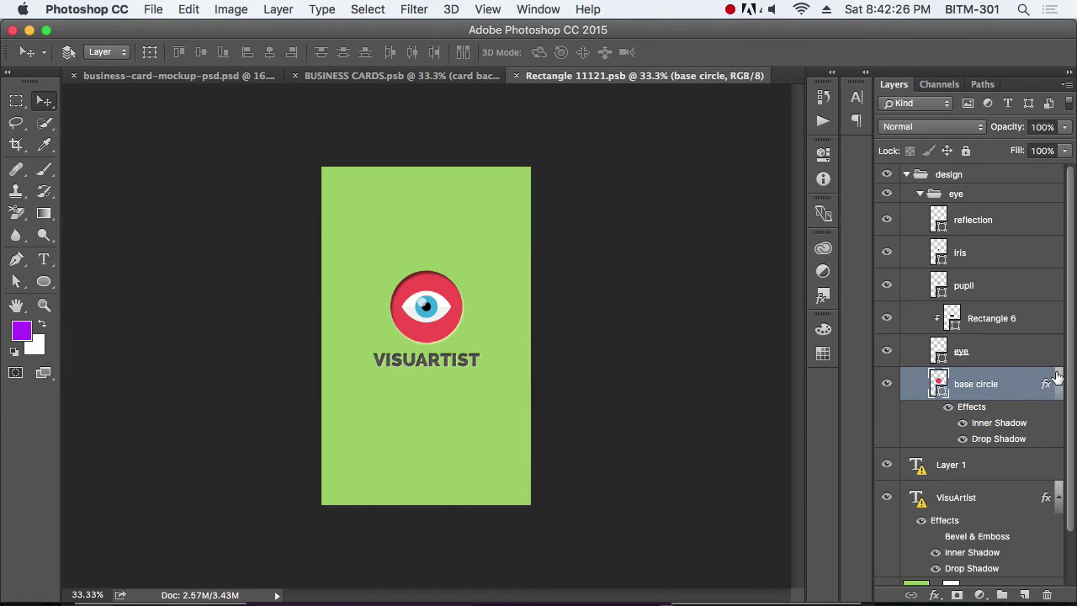
# Delete the design group, both text layers and Color Fill 1 from the back card, leaving only Rectangle 1
pyautogui.click(907, 175)
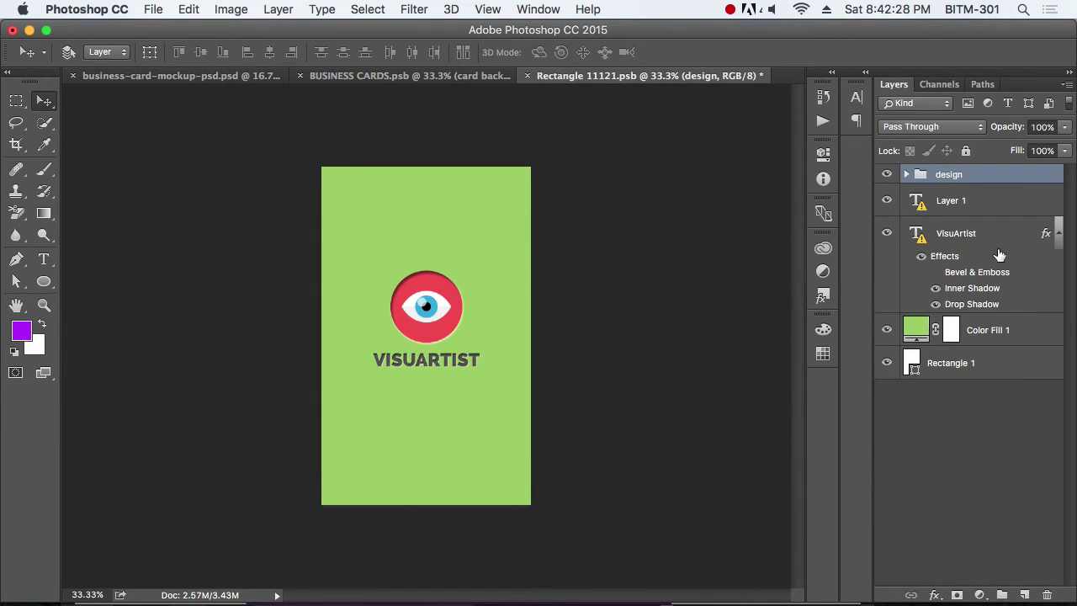
pyautogui.keyDown('shift'); pyautogui.click(984, 331); pyautogui.keyUp('shift')
pyautogui.press('Delete')
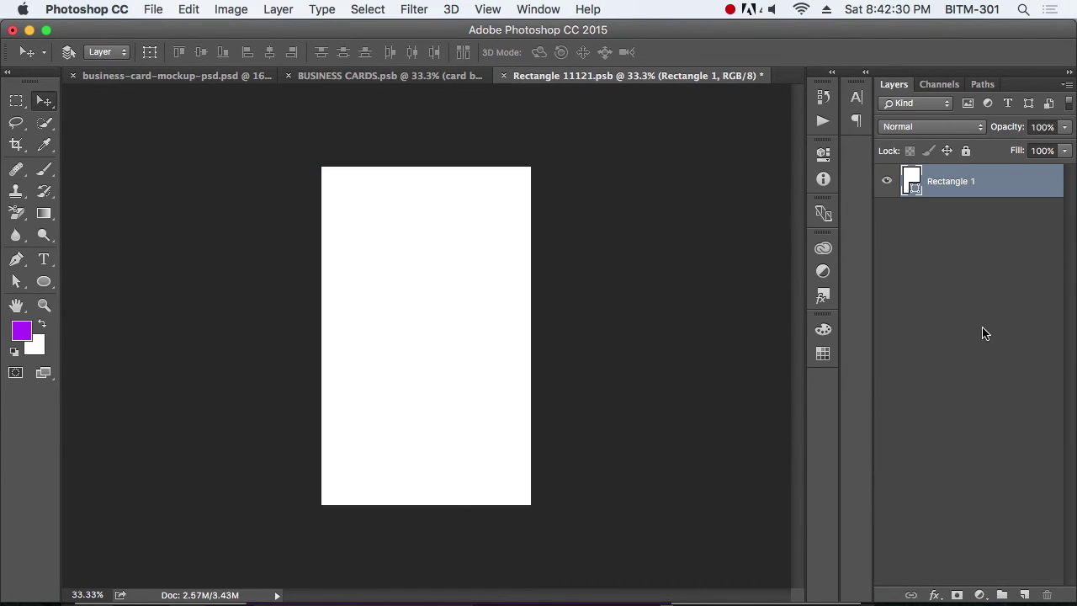
# Switch to Illustrator and select the black border rectangle around the contact-details side in business card.ai
pyautogui.press('super+Tab')
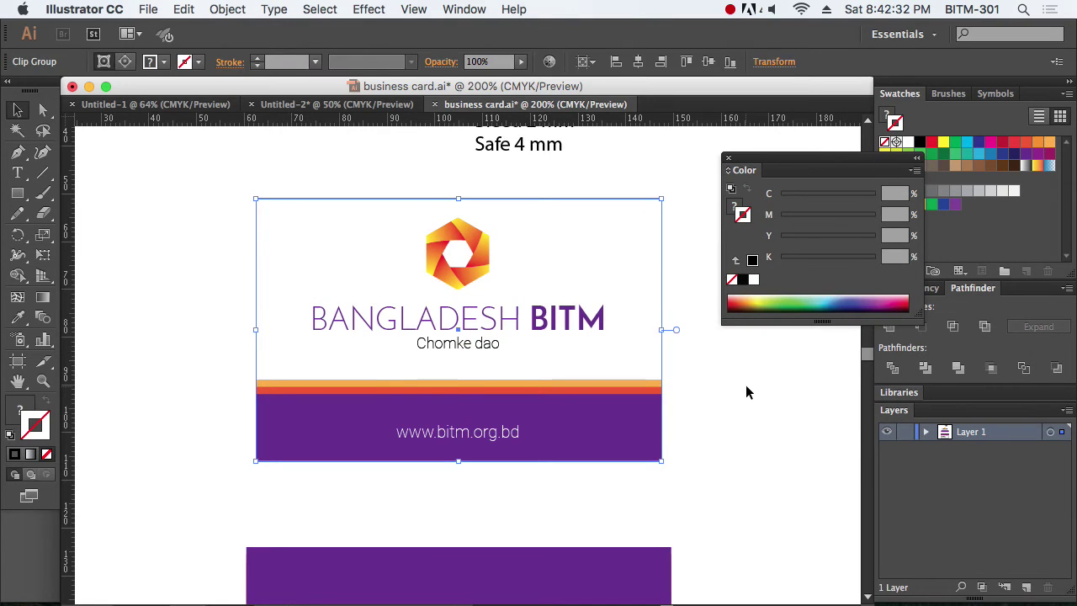
pyautogui.click(746, 385)
pyautogui.scroll(-1, 691, 470)
pyautogui.scroll(-8, 690, 470)
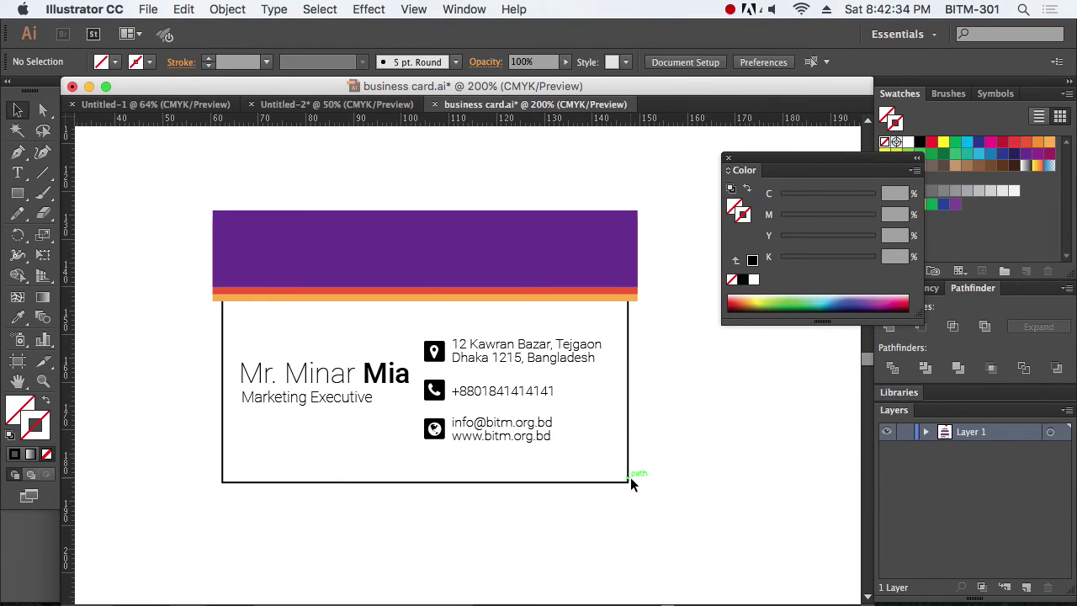
pyautogui.press('super+a')
pyautogui.click(671, 507)
pyautogui.moveTo(670, 508); pyautogui.dragTo(621, 476)
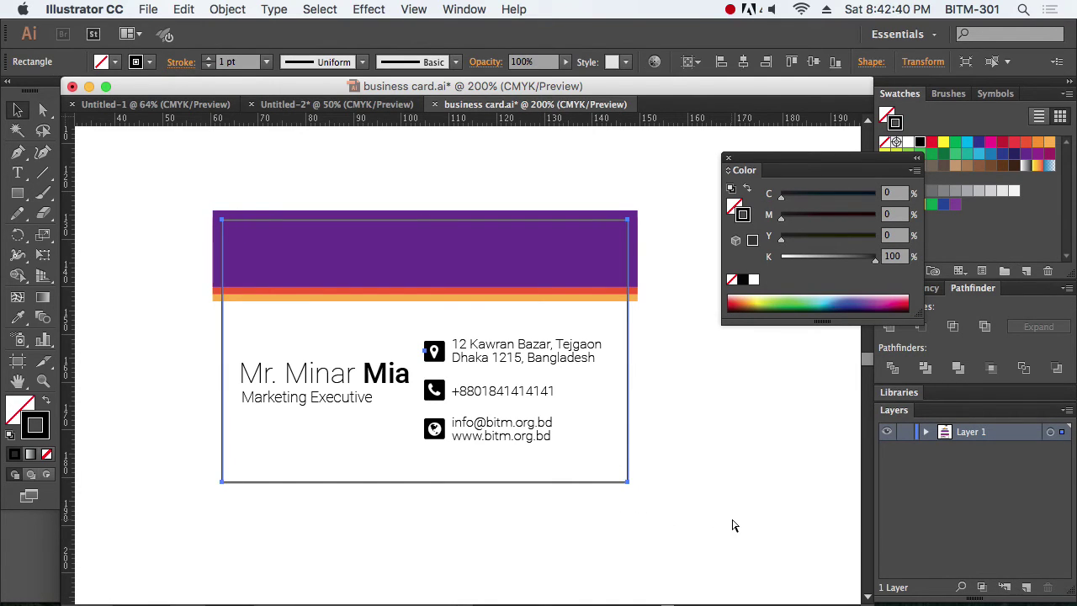
pyautogui.click(227, 468)
# Select all the artwork of the contact-details side and make a clipping mask that trims it to the border rectangle
pyautogui.click(716, 516)
pyautogui.moveTo(719, 534); pyautogui.dragTo(180, 174)
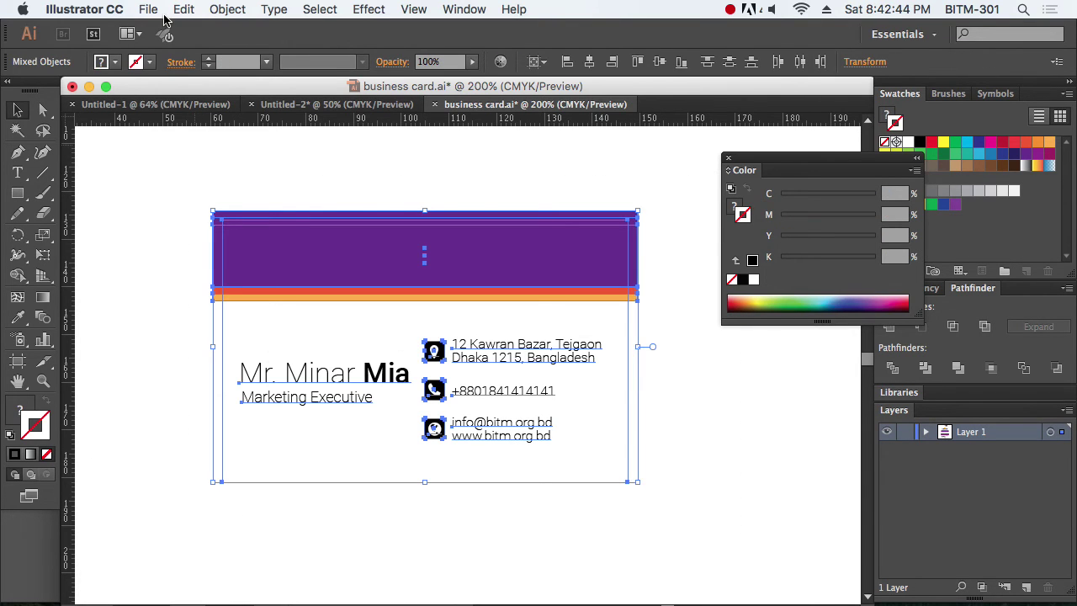
pyautogui.click(223, 12)
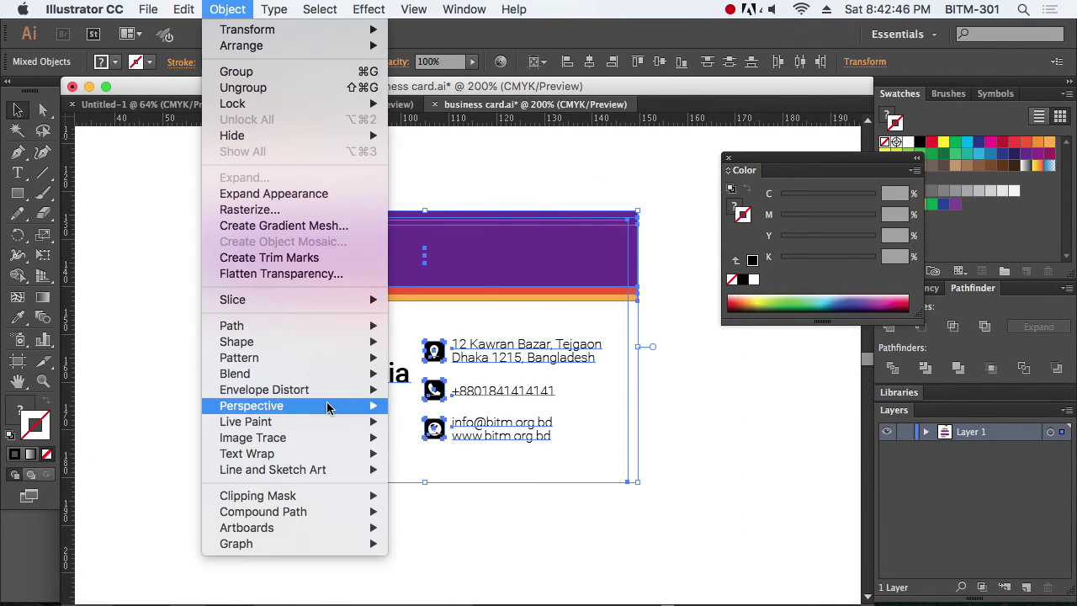
pyautogui.moveTo(309, 497)
pyautogui.click(420, 497)
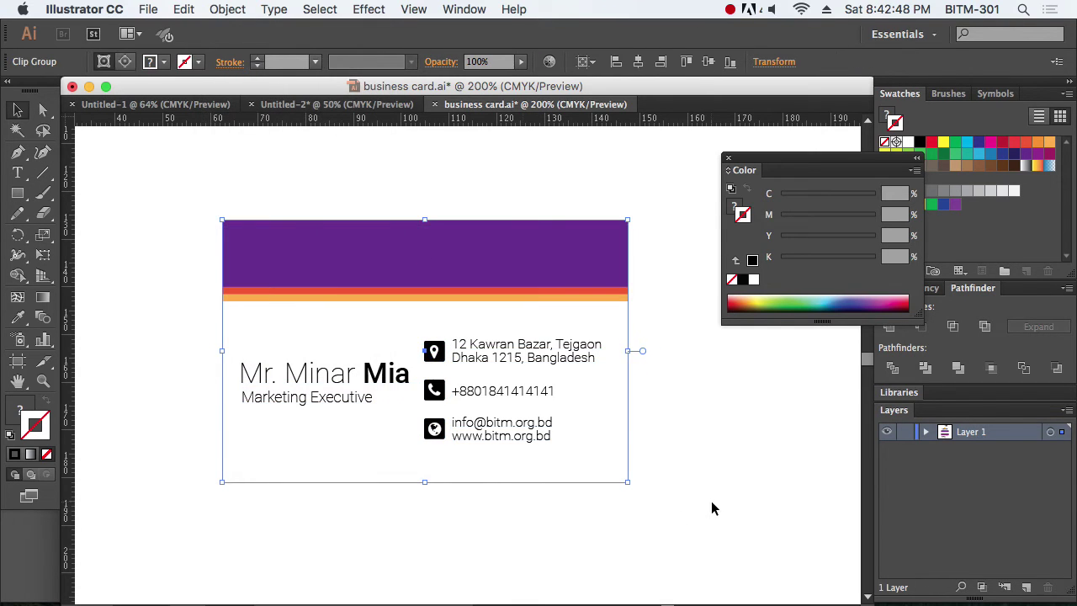
# Copy the clipped contact-details side and paste it into Rectangle 11121.psb in Photoshop as a smart object
pyautogui.click(716, 499)
pyautogui.click(365, 353)
pyautogui.press('super+c')
pyautogui.press('super+Tab')
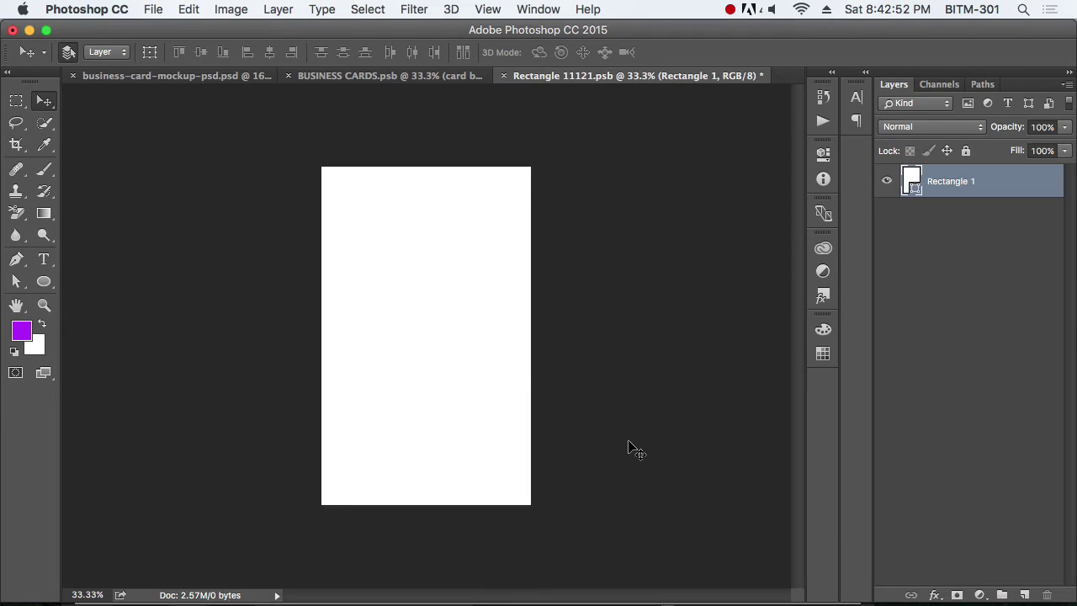
pyautogui.press('super+v')
pyautogui.click(536, 222)
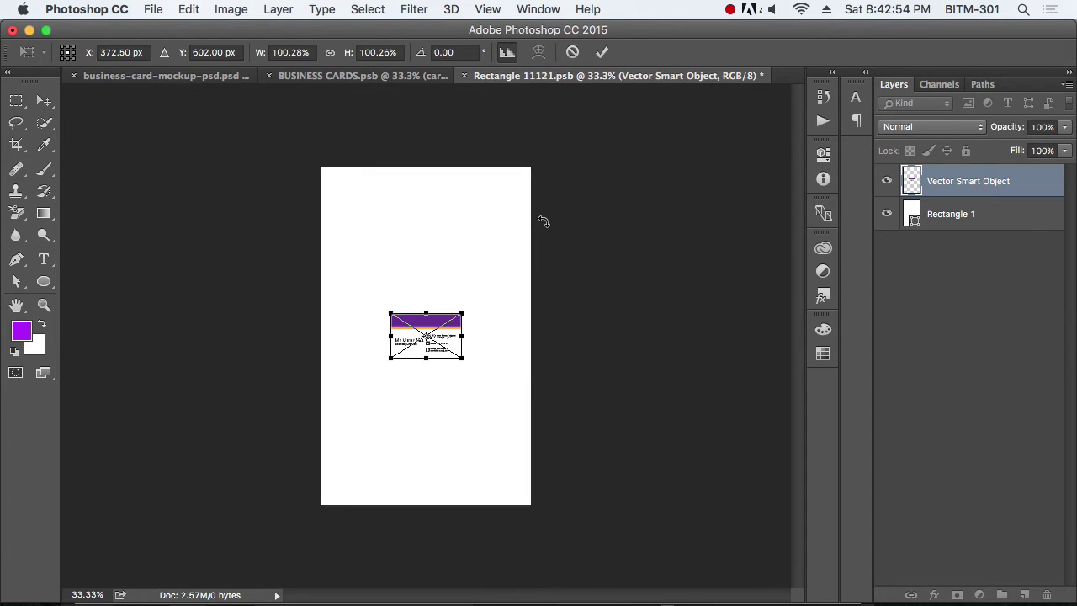
# Rotate the pasted card 90° and scale it to about 500% so that it covers the whole white rectangle
pyautogui.moveTo(546, 397); pyautogui.dragTo(343, 507)
pyautogui.moveTo(451, 368); pyautogui.dragTo(534, 515)
pyautogui.moveTo(404, 300); pyautogui.dragTo(300, 162)
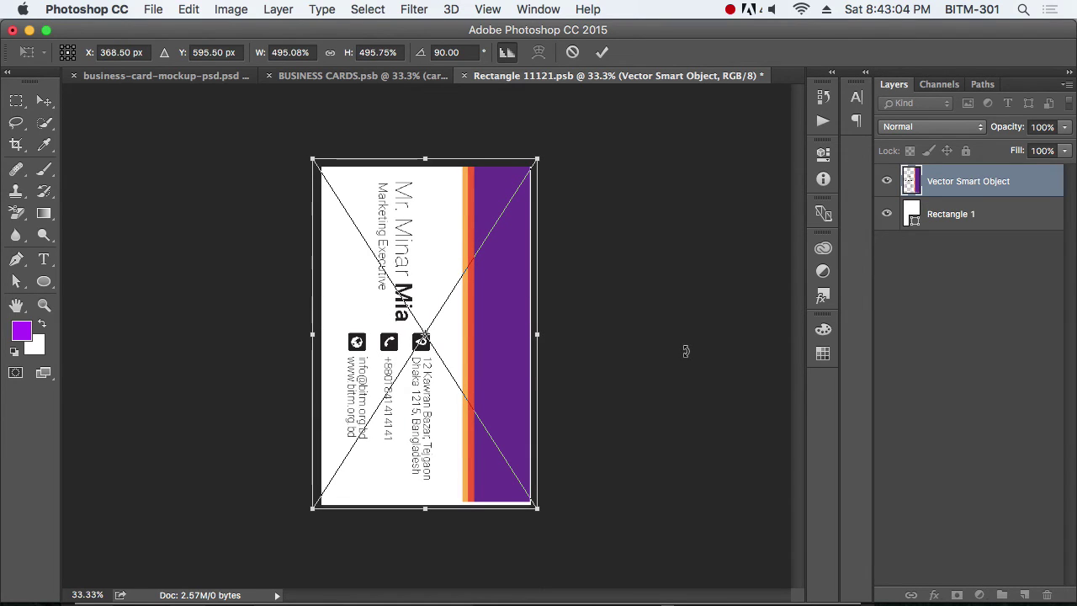
pyautogui.moveTo(536, 510); pyautogui.dragTo(545, 517)
pyautogui.press('Return')
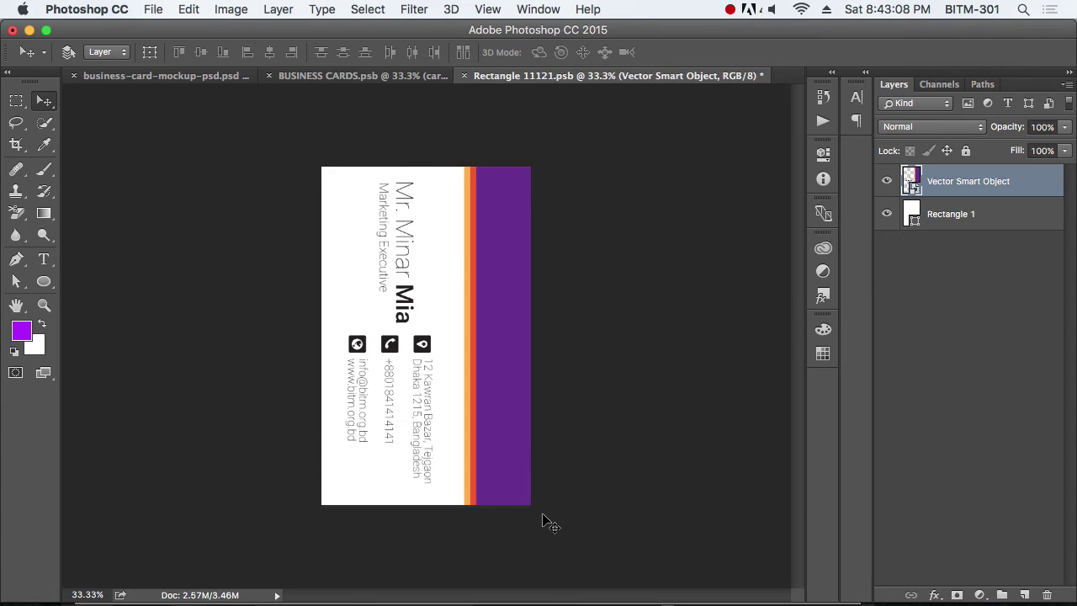
# Save and close Rectangle 11121.psb, then BUSINESS CARDS.psb, to update the back card in business-card-mockup-psd.psd
pyautogui.press('super+s')
pyautogui.press('super+w')
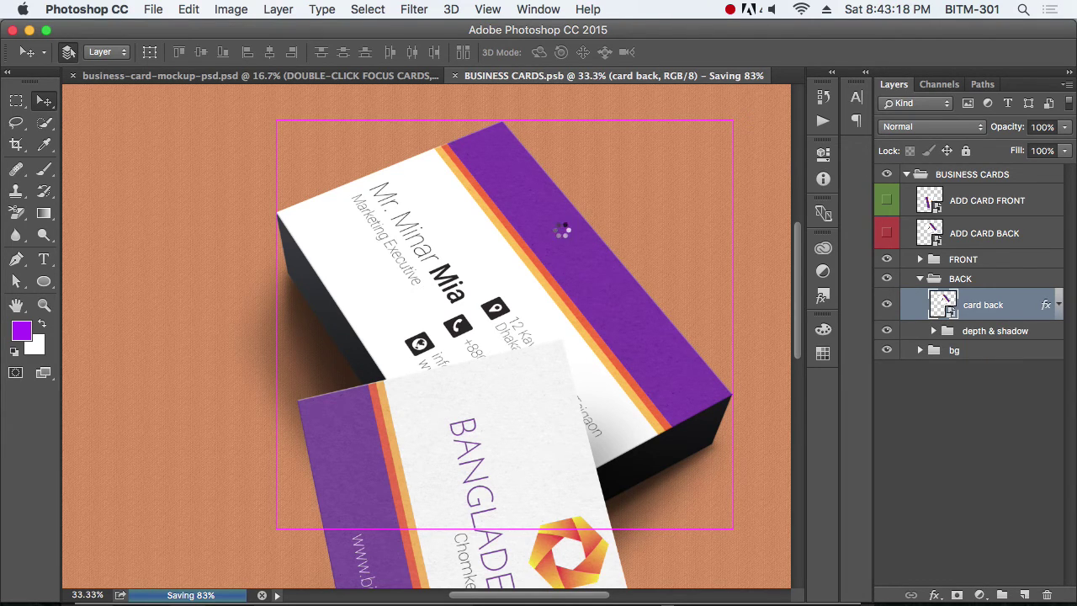
pyautogui.press('super+0')
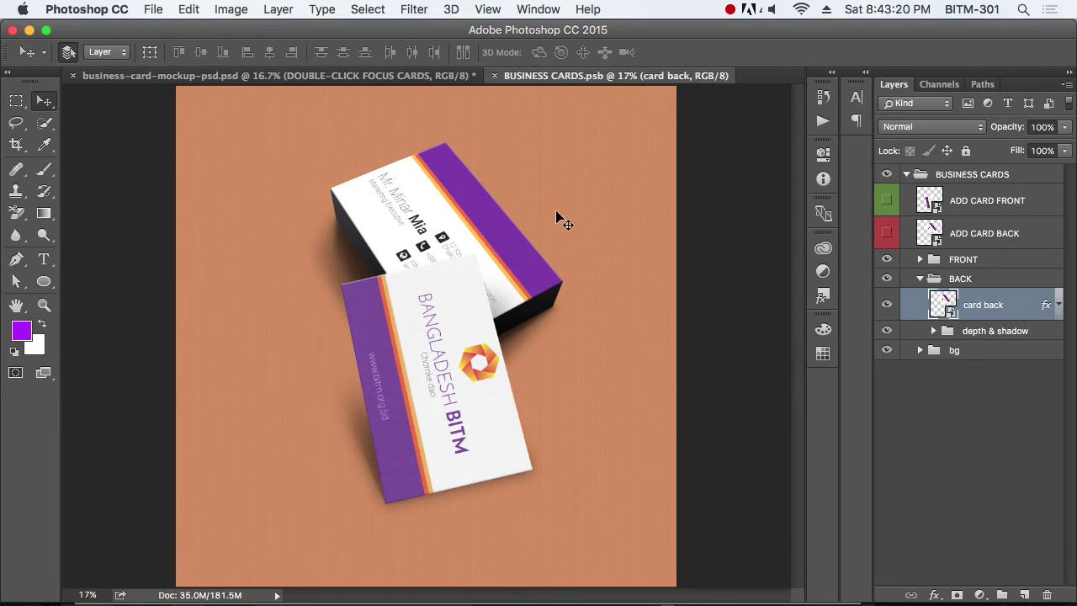
pyautogui.press('super+w')
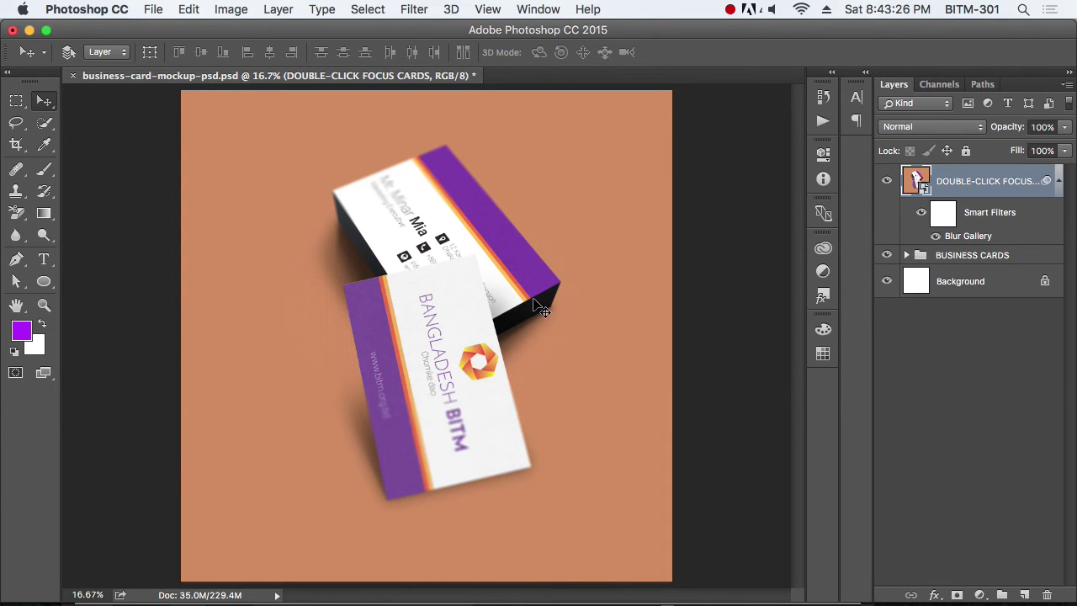
# Examine the blur and sharpness of both cards up close in business-card-mockup-psd.psd
pyautogui.press('super+1')
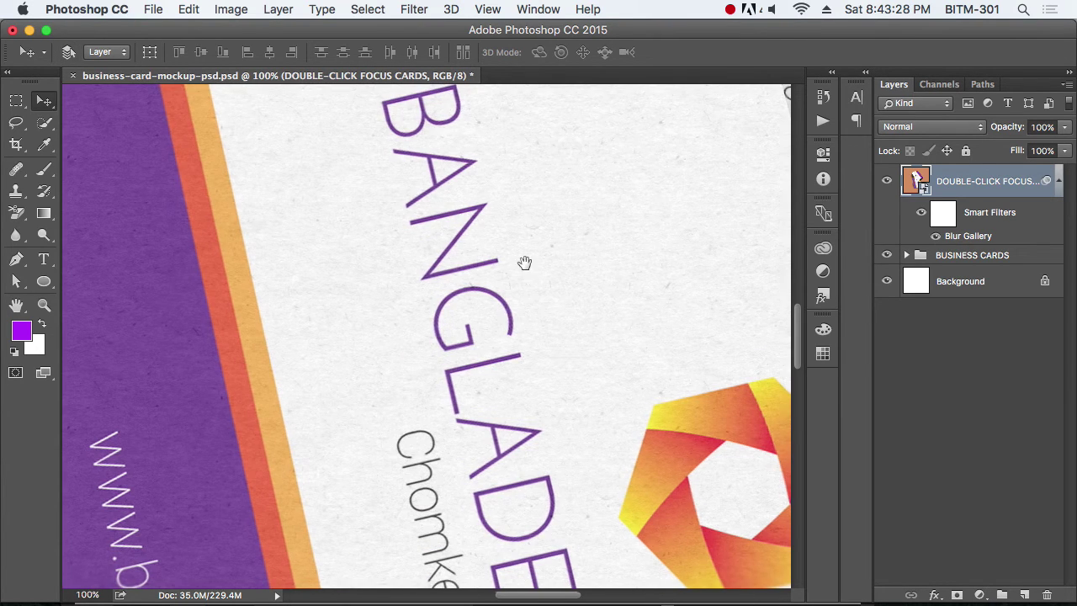
pyautogui.scroll(10, 524, 244)
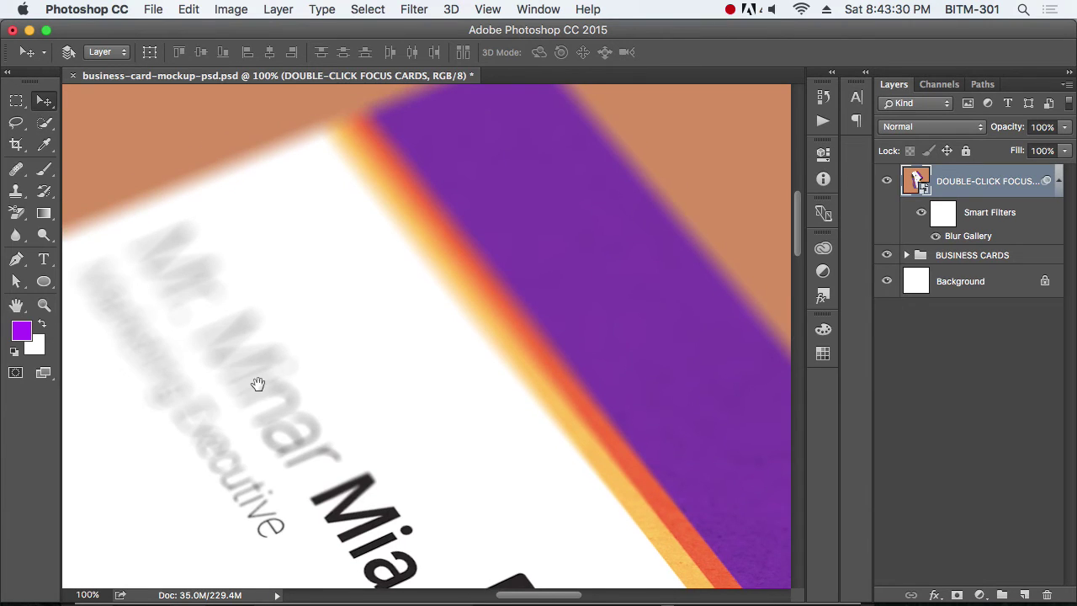
pyautogui.moveTo(258, 378); pyautogui.dragTo(453, 372)
pyautogui.press('super+minus')
pyautogui.press('super+minus')
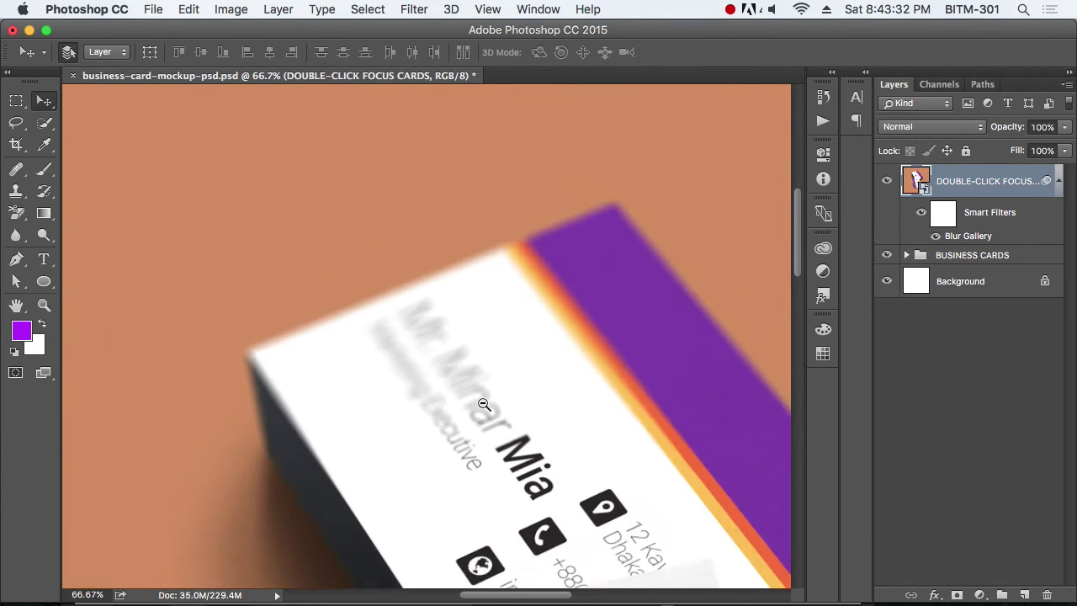
pyautogui.scroll(-5, 547, 421)
pyautogui.scroll(-5, 614, 435)
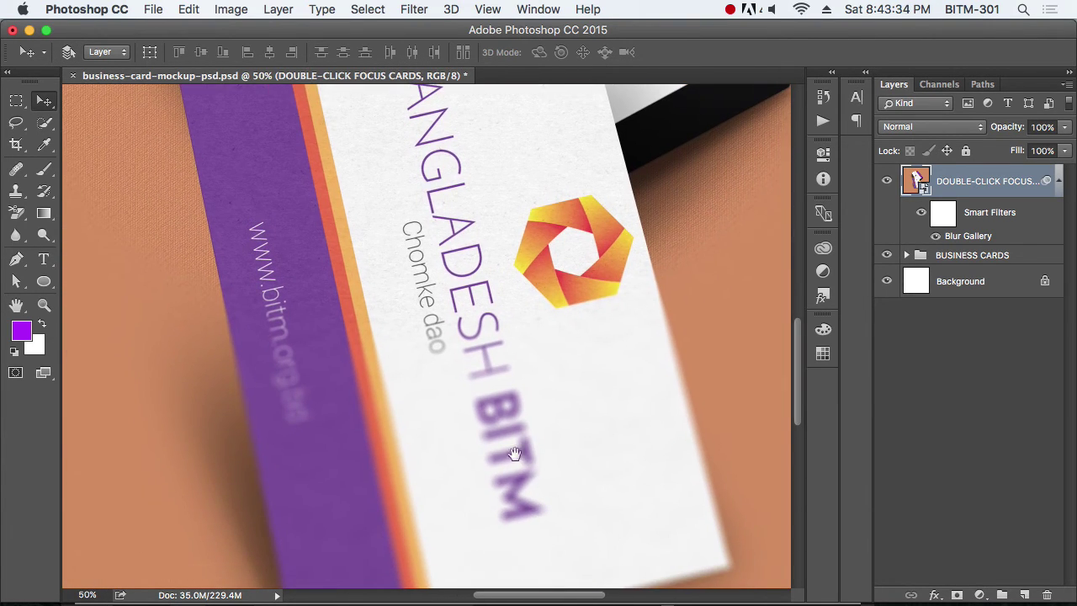
pyautogui.press('super+minus')
pyautogui.moveTo(527, 286); pyautogui.dragTo(537, 379)
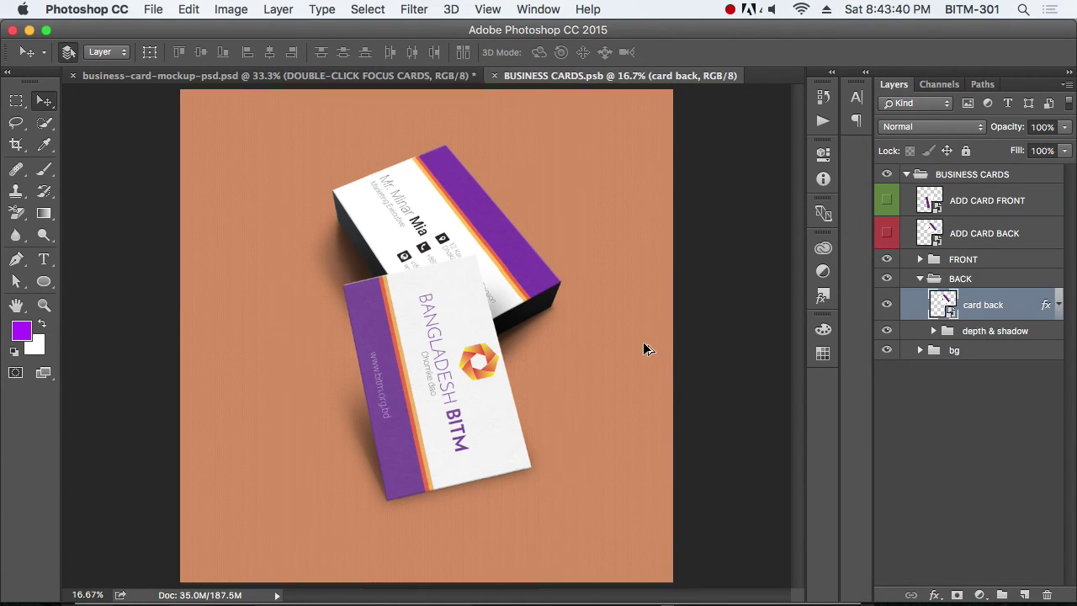
# Examine the back card's text, stripes, paper texture and stack edges up close in BUSINESS CARDS.psb
pyautogui.press('super+1')
pyautogui.moveTo(581, 295); pyautogui.dragTo(545, 345)
pyautogui.scroll(10, 544, 344)
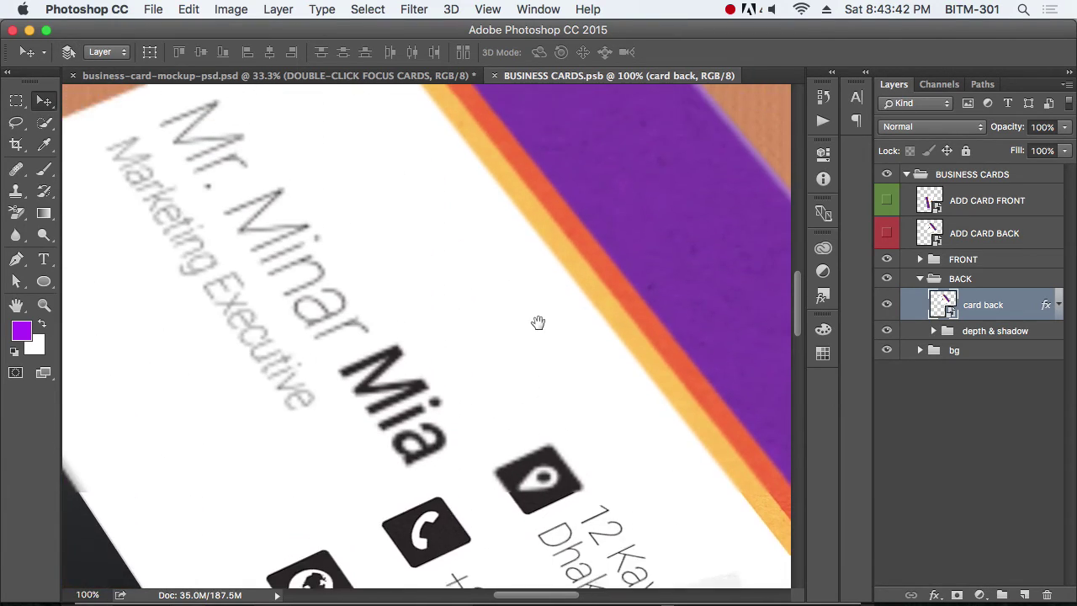
pyautogui.scroll(3, 441, 325)
pyautogui.hscroll(-3, 441, 326)
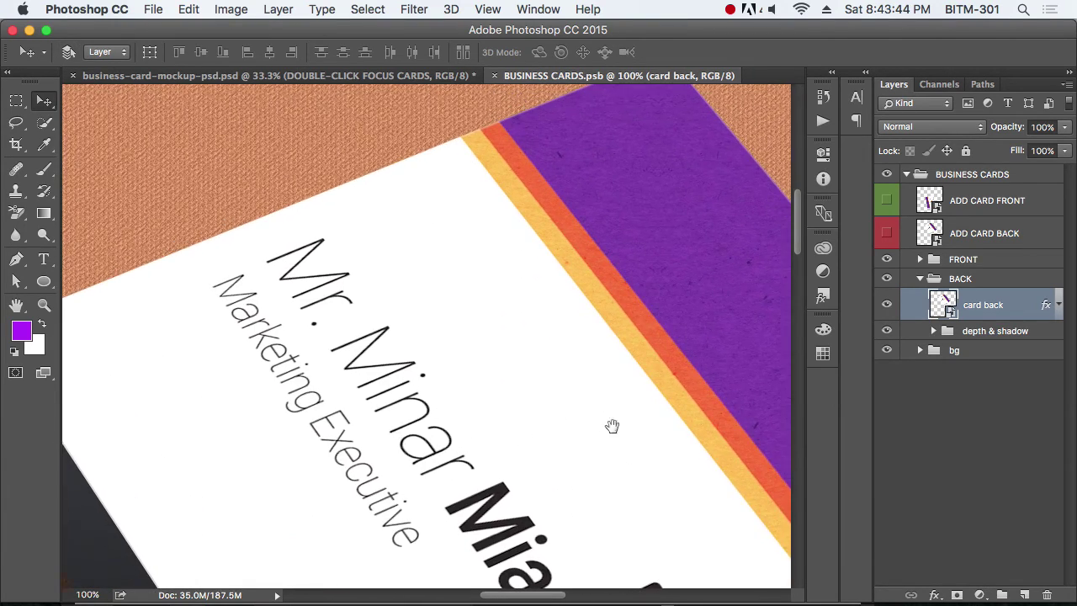
pyautogui.hscroll(5, 611, 426)
pyautogui.scroll(3, 611, 425)
pyautogui.hscroll(2, 455, 409)
pyautogui.scroll(5, 460, 243)
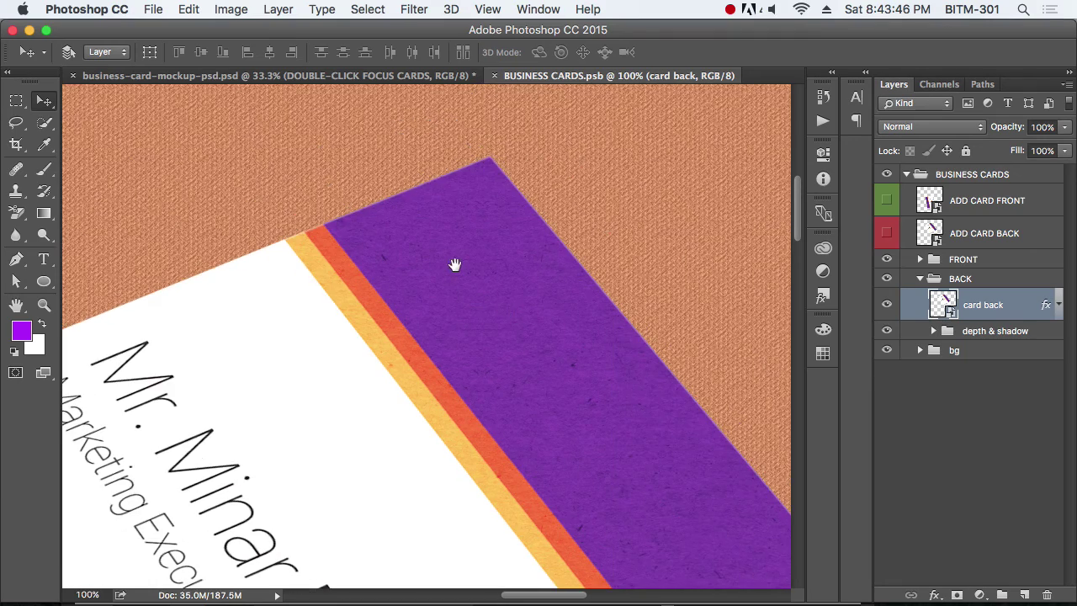
pyautogui.hscroll(5, 354, 262)
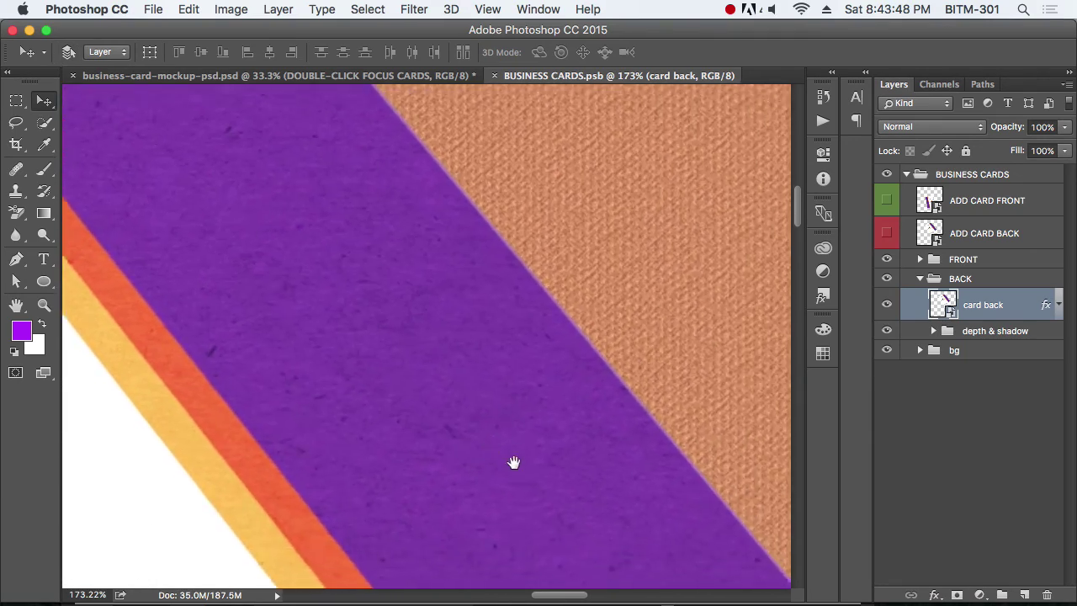
pyautogui.scroll(-10, 512, 462)
pyautogui.scroll(-5, 465, 294)
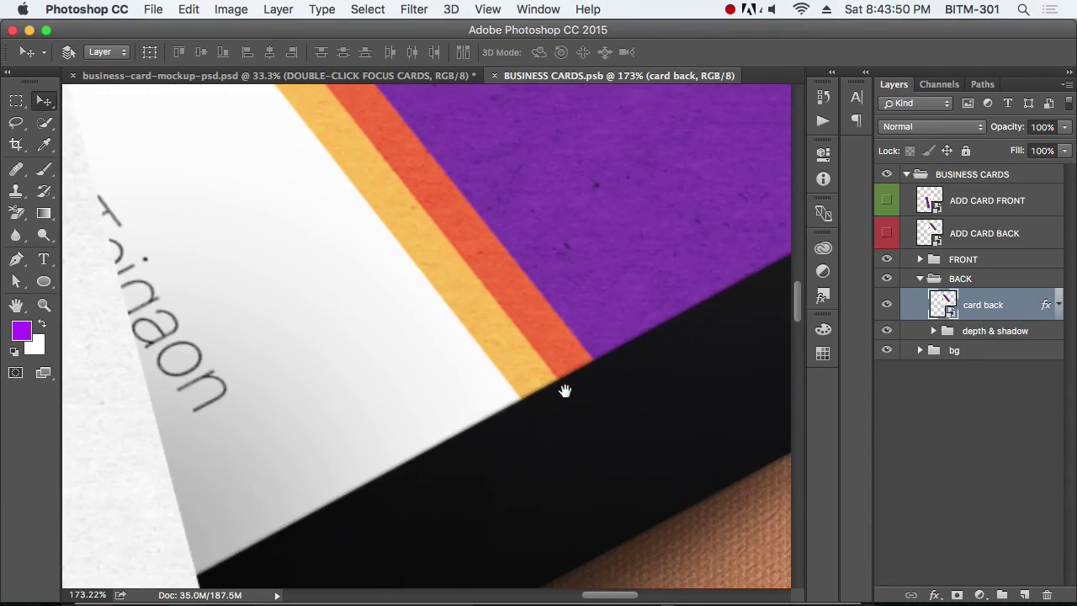
pyautogui.scroll(-5, 404, 379)
pyautogui.scroll(-1, 404, 382)
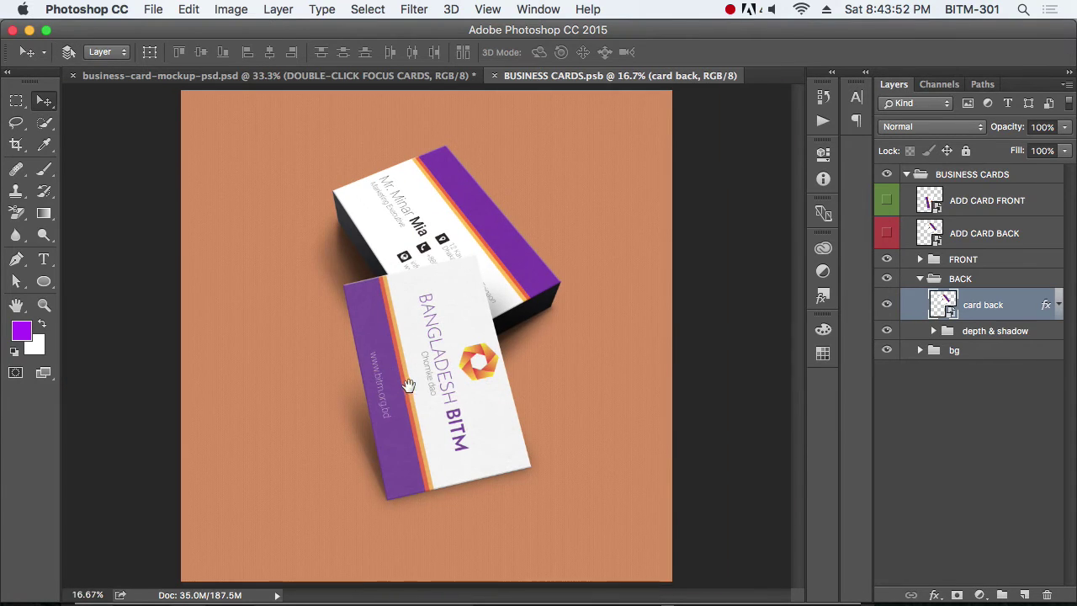
# Save and close BUSINESS CARDS.psb and return to the mockup document
pyautogui.press('super+s')
pyautogui.press('super+w')
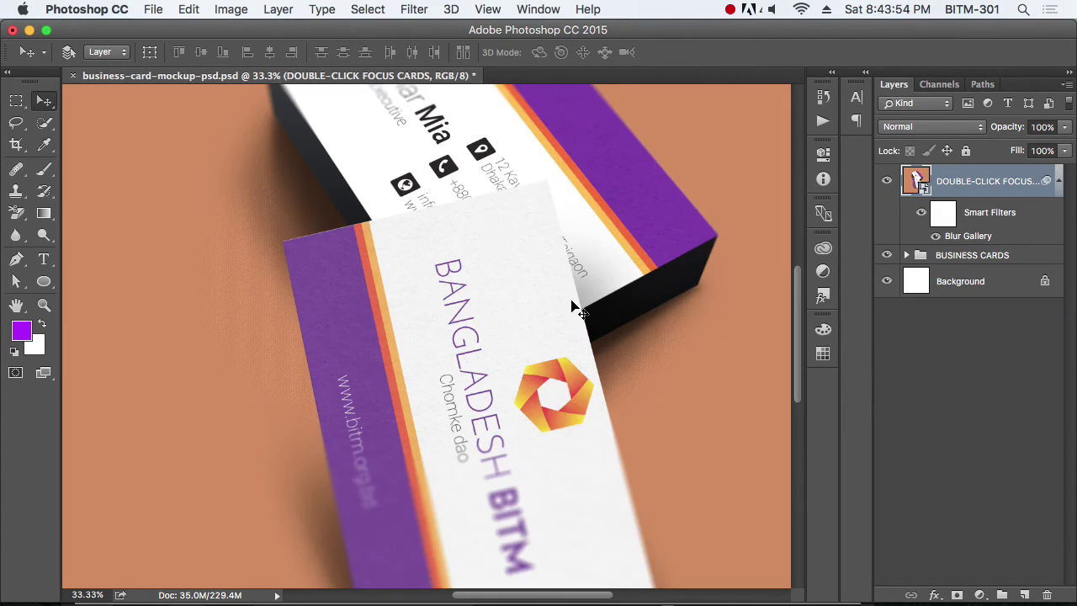
pyautogui.scroll(-1, 518, 297)
pyautogui.scroll(-1, 518, 297)
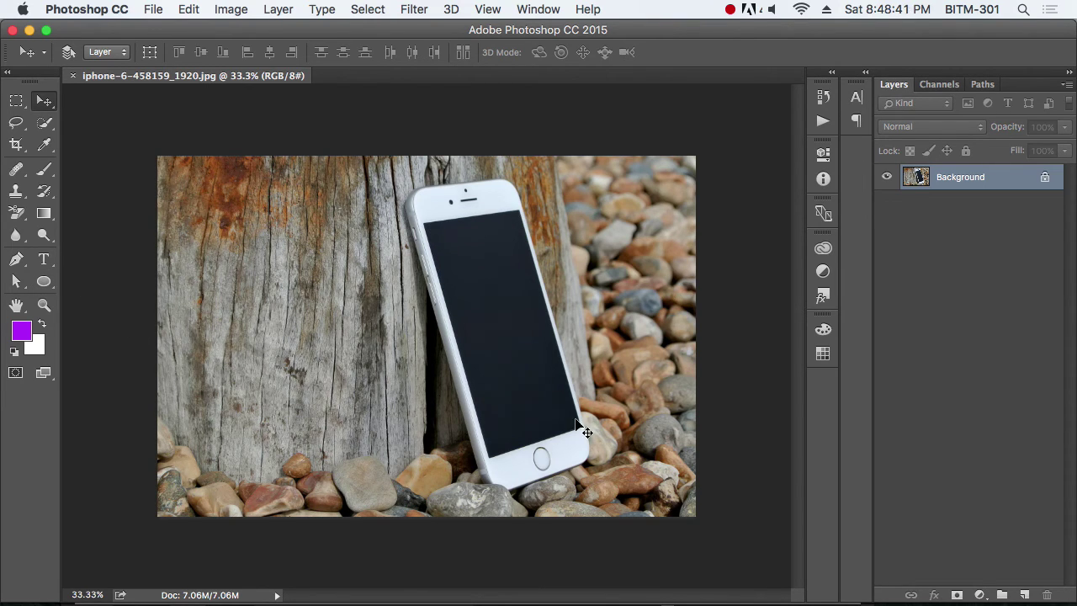
# Draw a black rectangle in Shape mode, about 548 × 986 px, over the wood beside the phone in iphone-6-458159_1920.jpg
pyautogui.moveTo(44, 281); pyautogui.dragTo(144, 280)
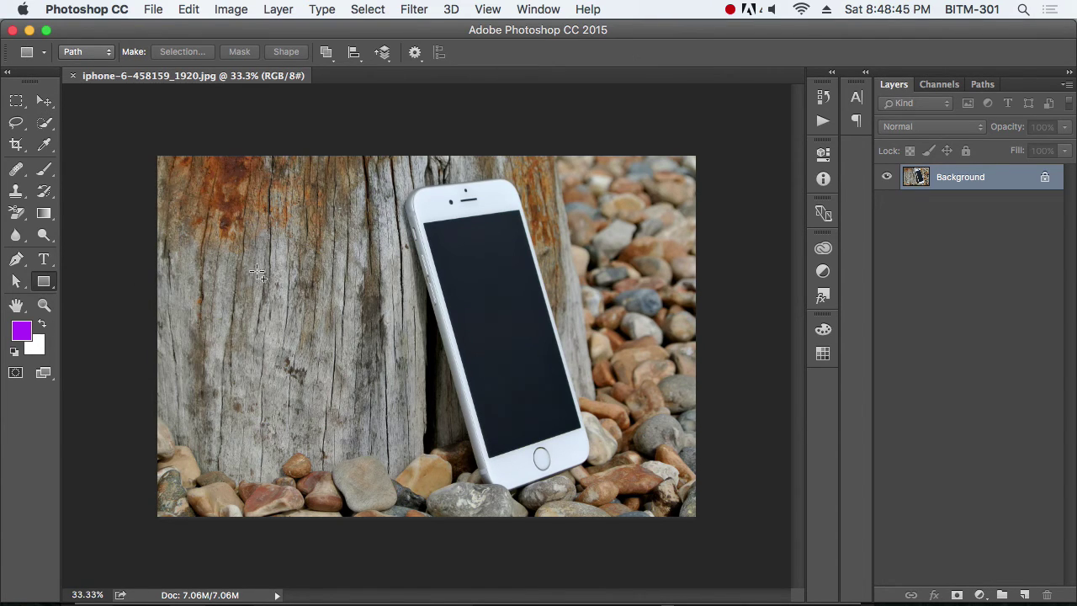
pyautogui.moveTo(387, 187); pyautogui.dragTo(523, 391)
pyautogui.press('super+z')
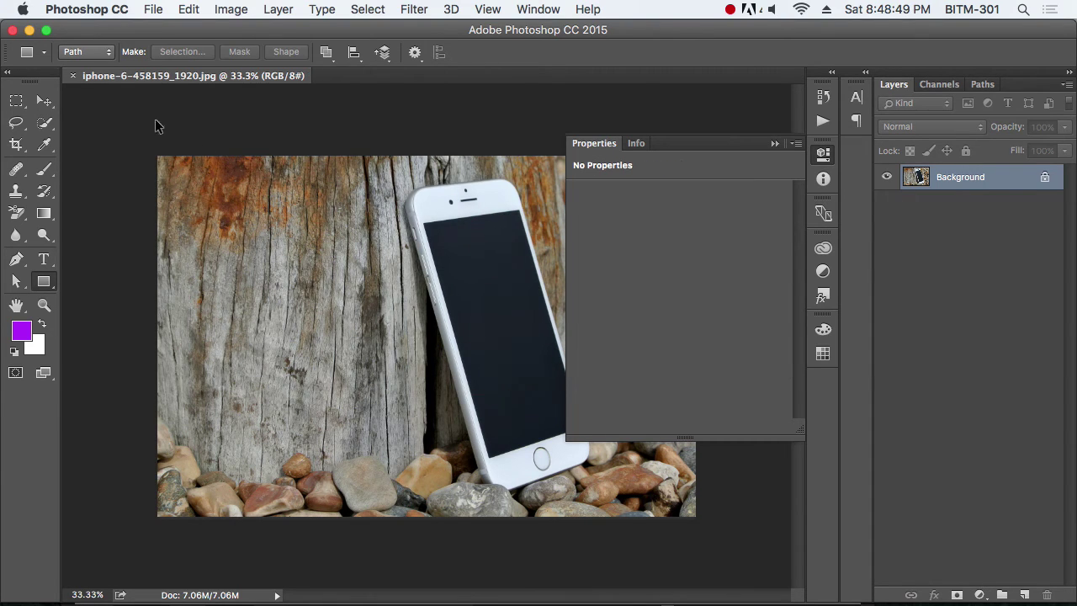
pyautogui.click(87, 51)
pyautogui.click(80, 38)
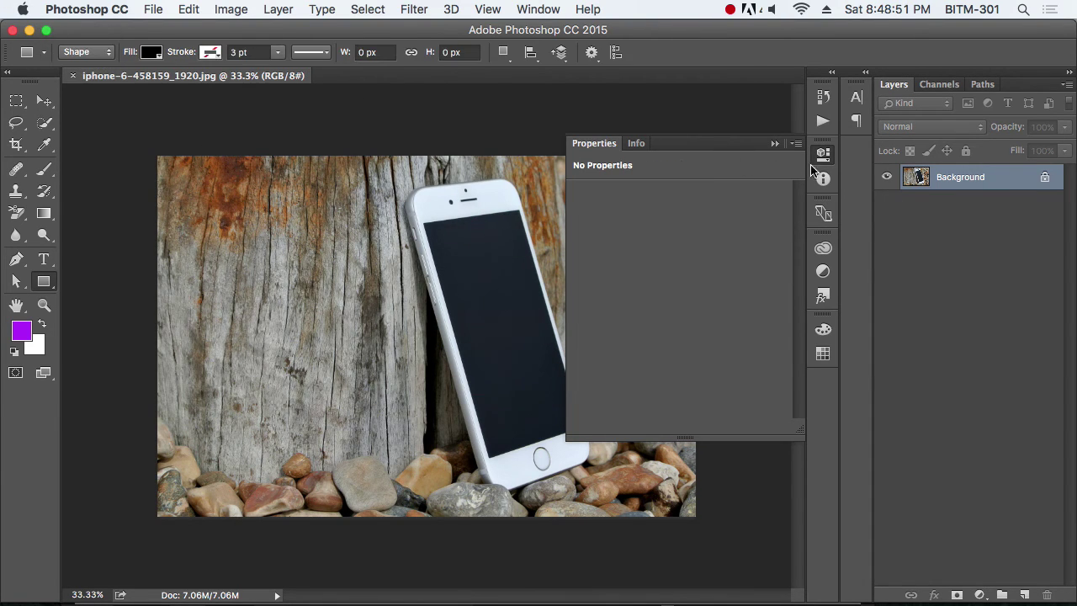
pyautogui.click(823, 156)
pyautogui.moveTo(260, 210); pyautogui.dragTo(413, 486)
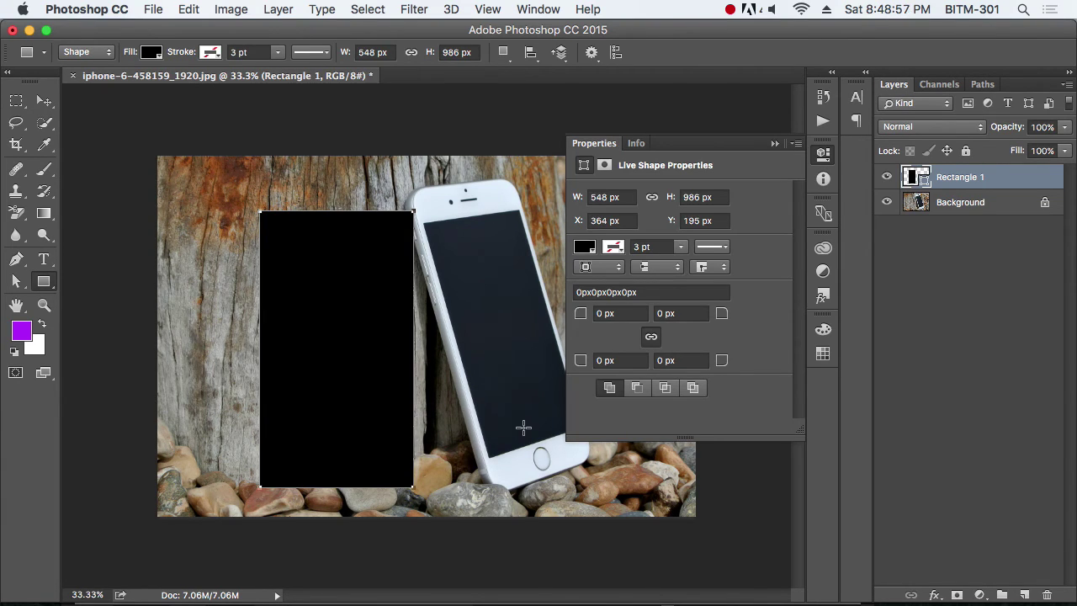
# Convert the Rectangle 1 layer to a smart object and move it over the phone's screen
pyautogui.click(44, 99)
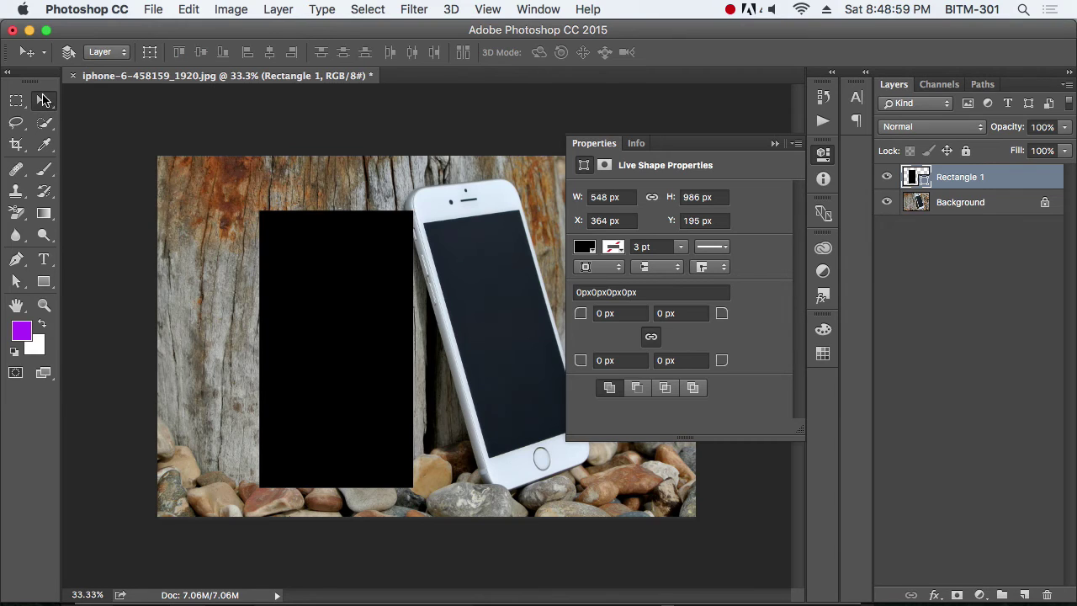
pyautogui.click(825, 156)
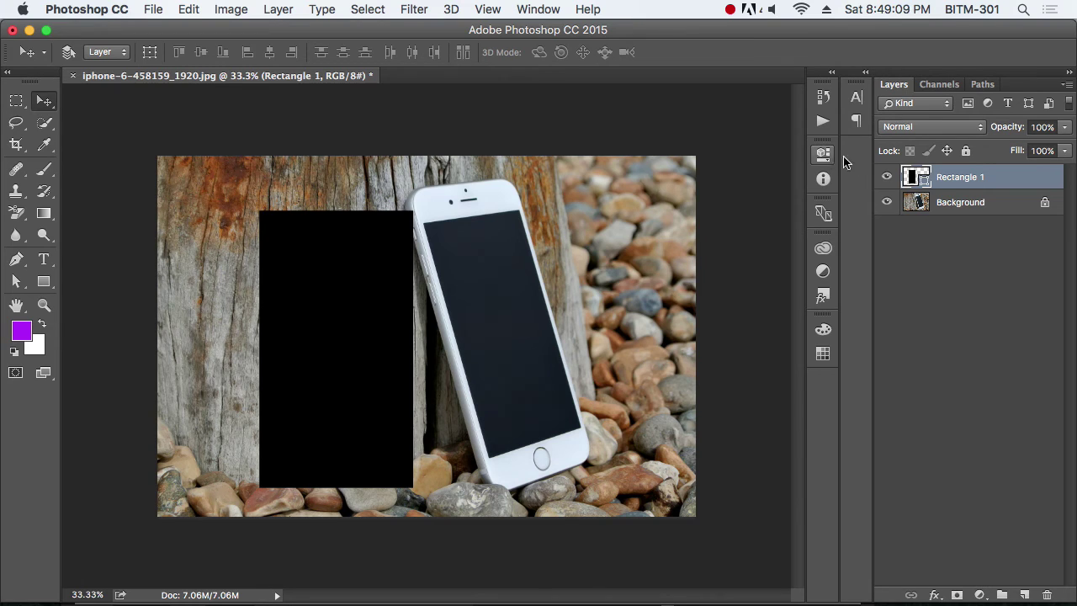
pyautogui.rightClick(962, 184)
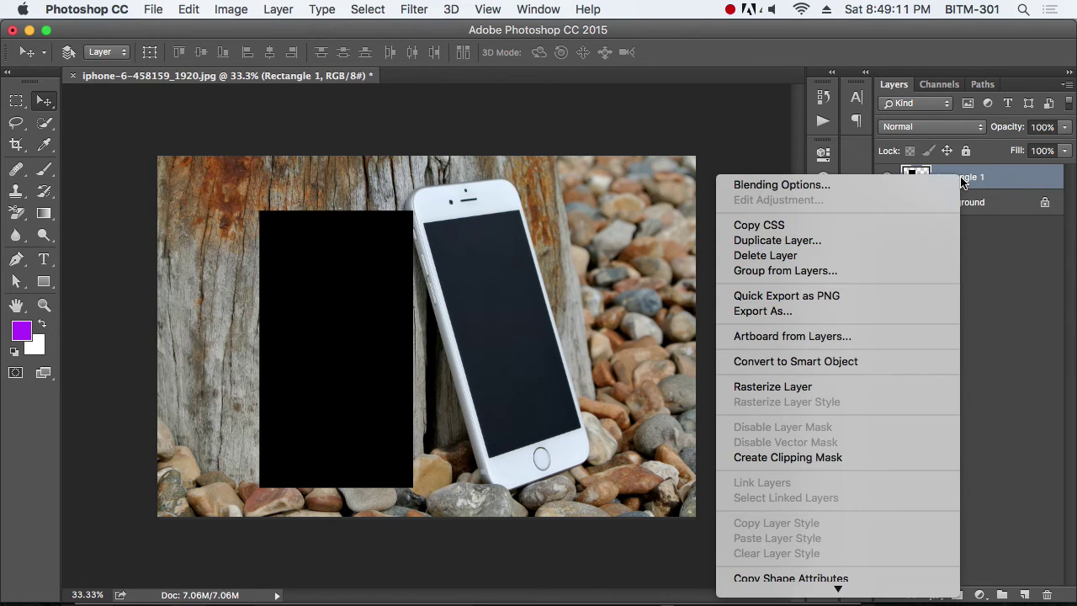
pyautogui.click(854, 364)
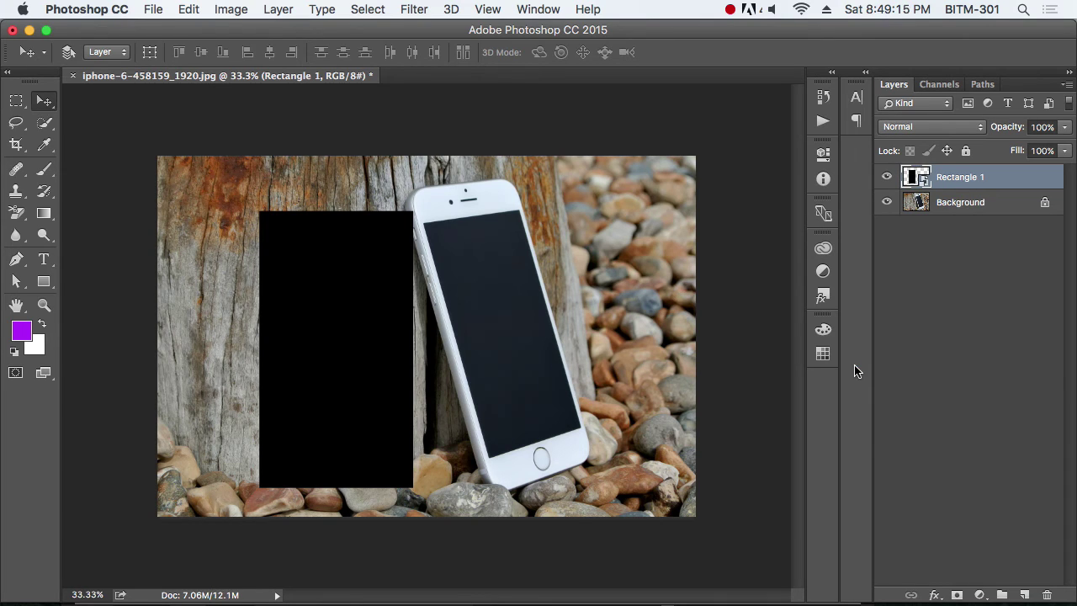
pyautogui.moveTo(340, 360); pyautogui.dragTo(509, 360)
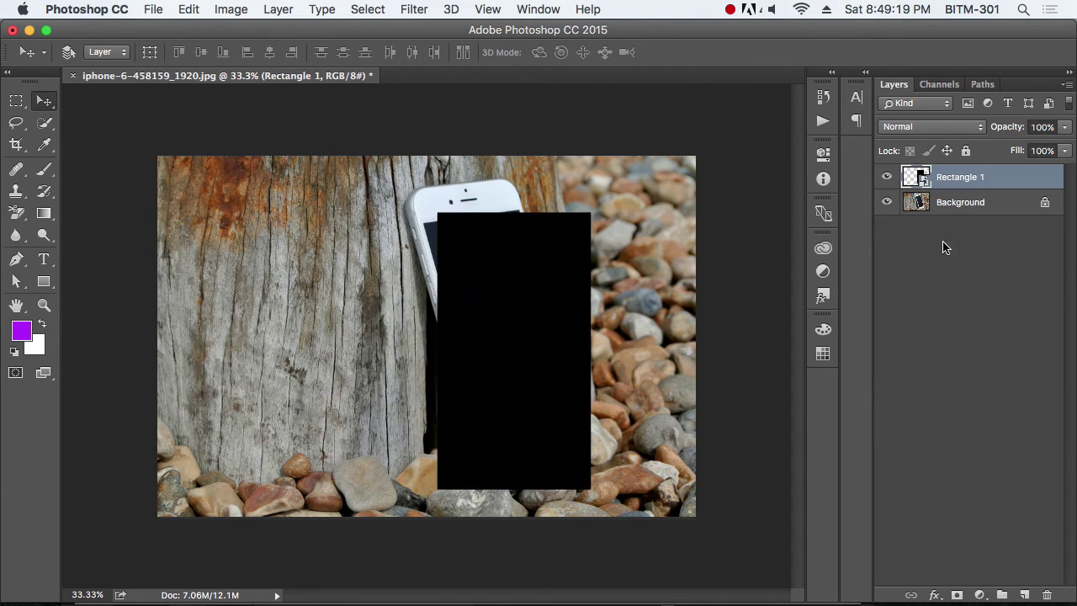
# Set the Rectangle 1 layer's opacity to 50% and shift it slightly down over the phone's screen
pyautogui.press('5')
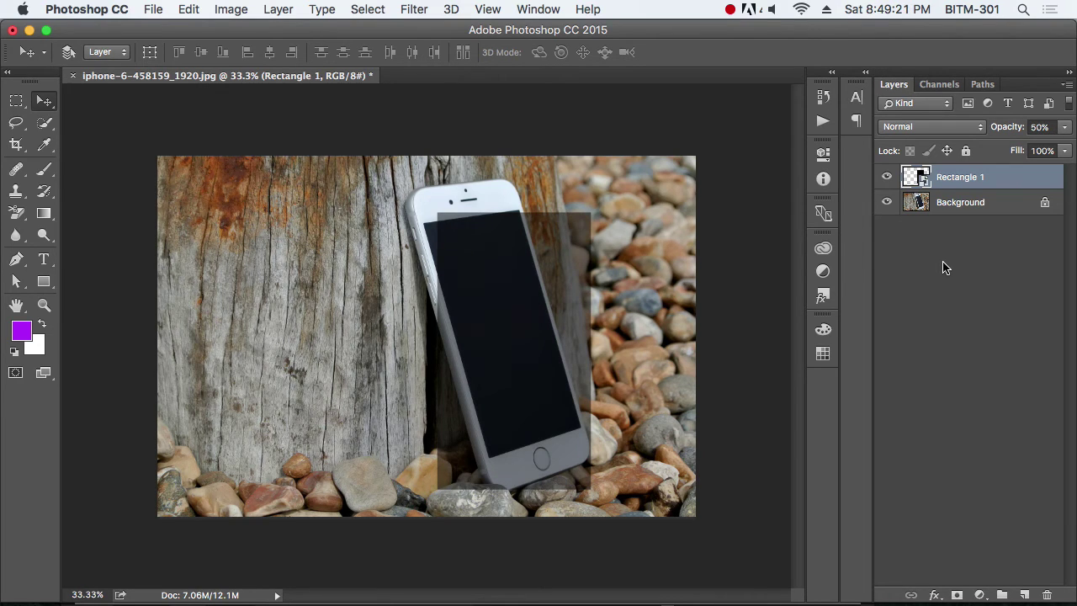
pyautogui.moveTo(479, 276); pyautogui.dragTo(480, 286)
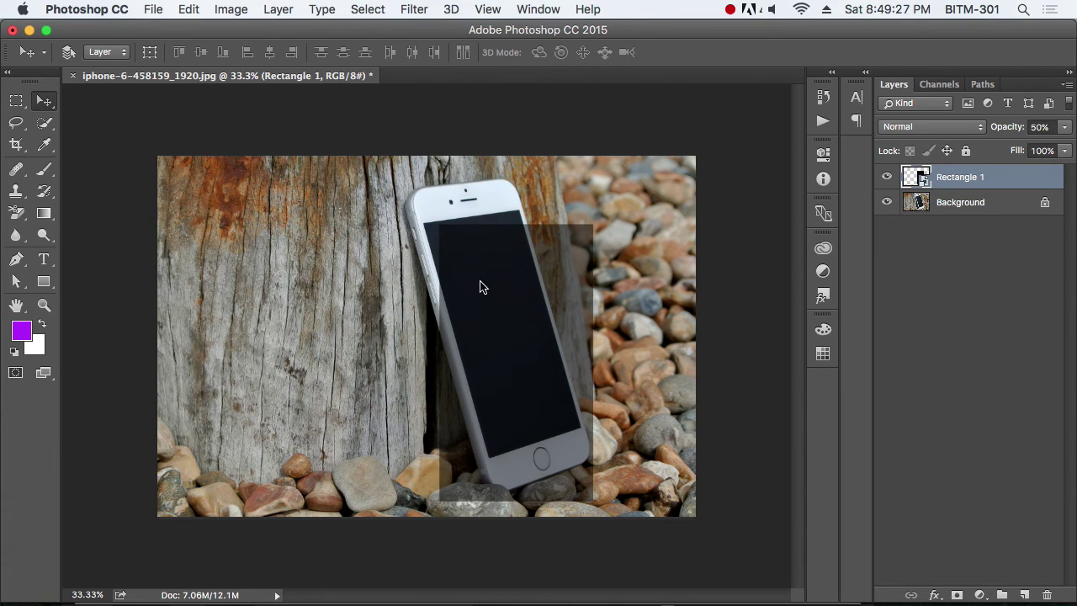
# Free-transform Rectangle 1 and distort its upper-left corner onto the upper-left corner of the phone's screen
pyautogui.press('super+t')
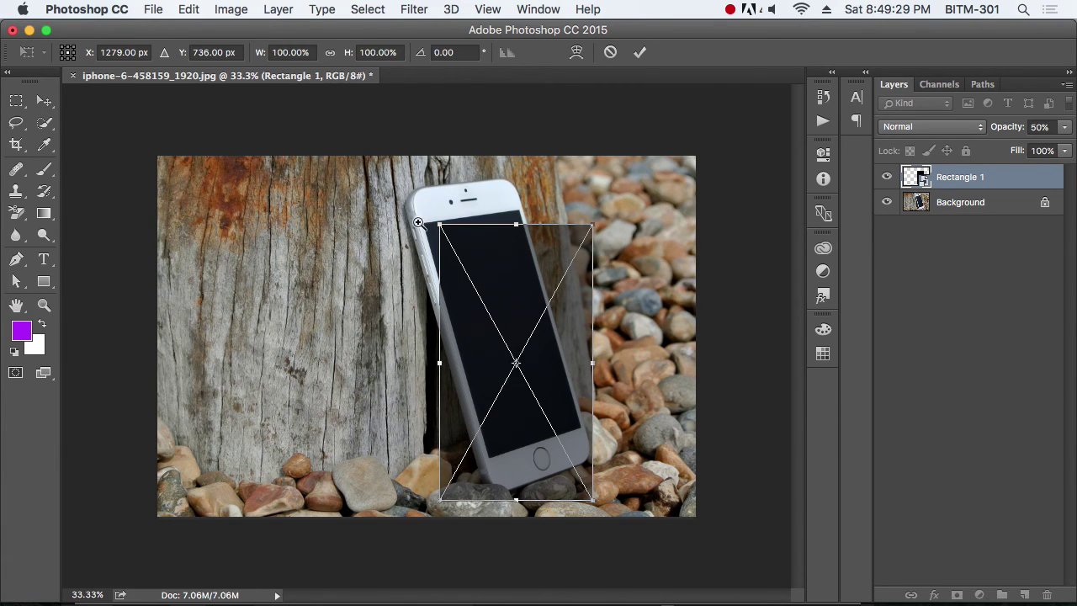
pyautogui.moveTo(422, 210); pyautogui.dragTo(524, 312)
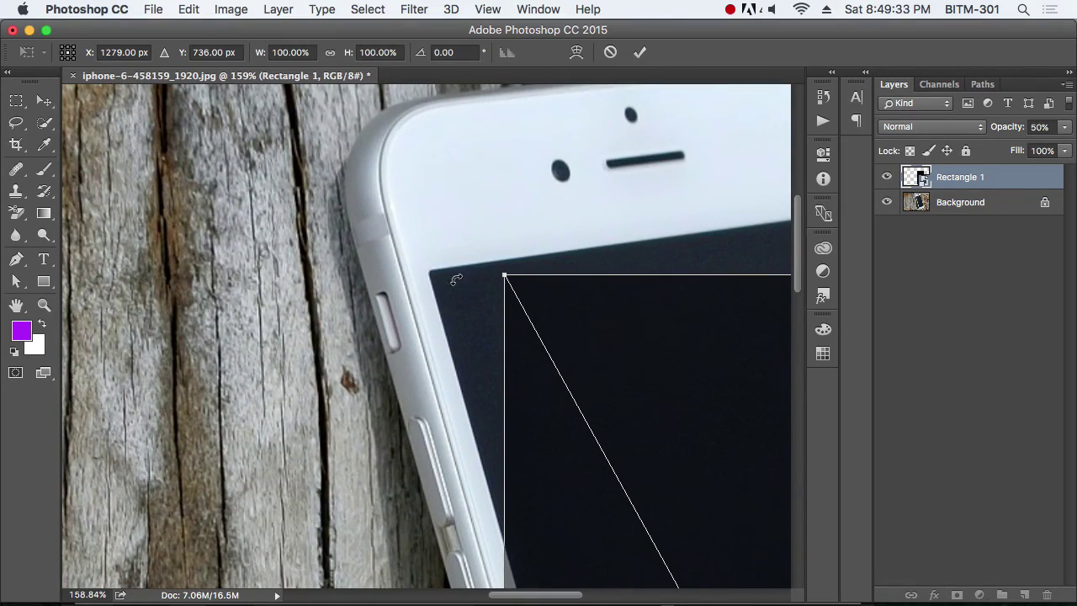
pyautogui.press('super+minus')
pyautogui.press('super+minus')
pyautogui.press('super+minus')
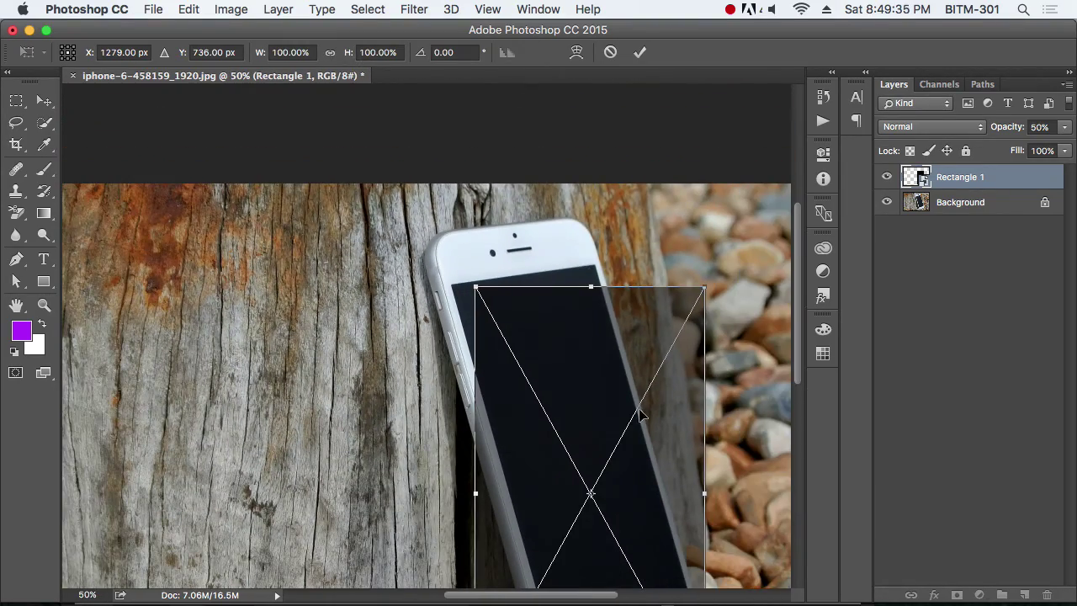
pyautogui.scroll(-5, 628, 389)
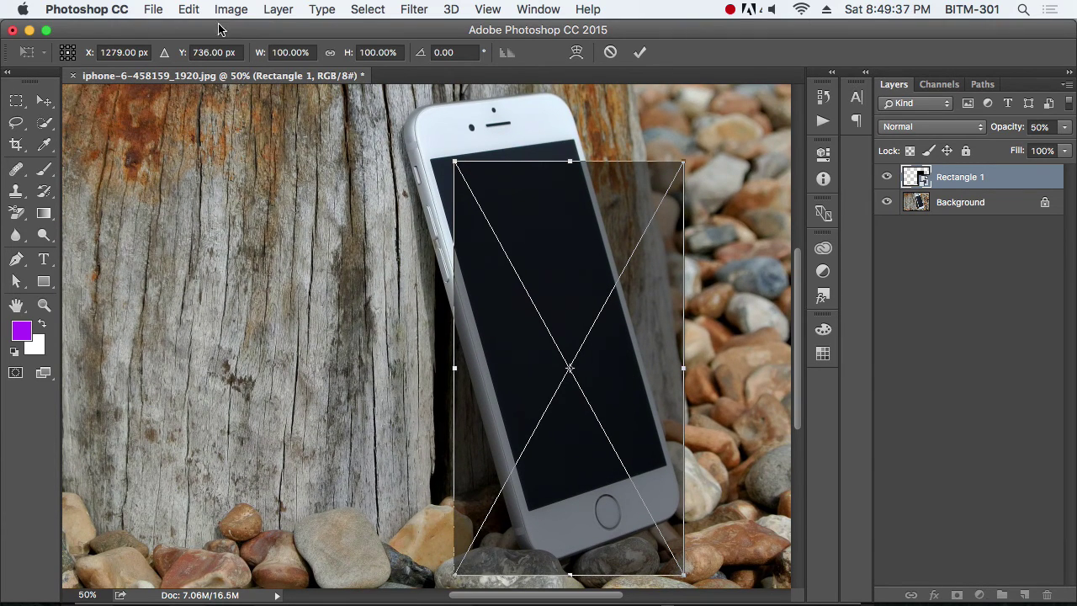
pyautogui.click(189, 9)
pyautogui.moveTo(314, 370)
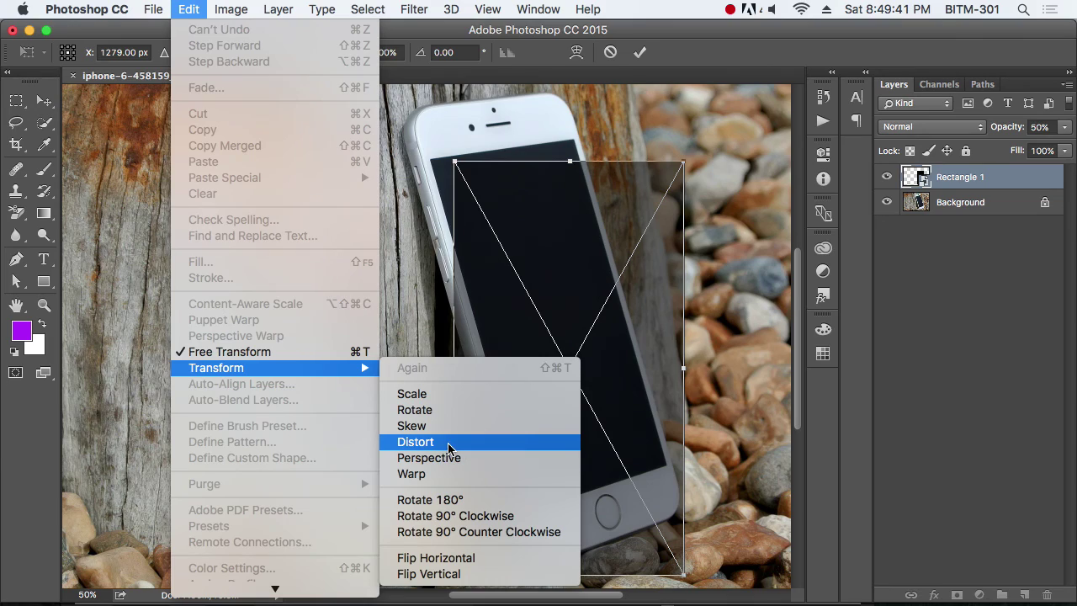
pyautogui.click(751, 54)
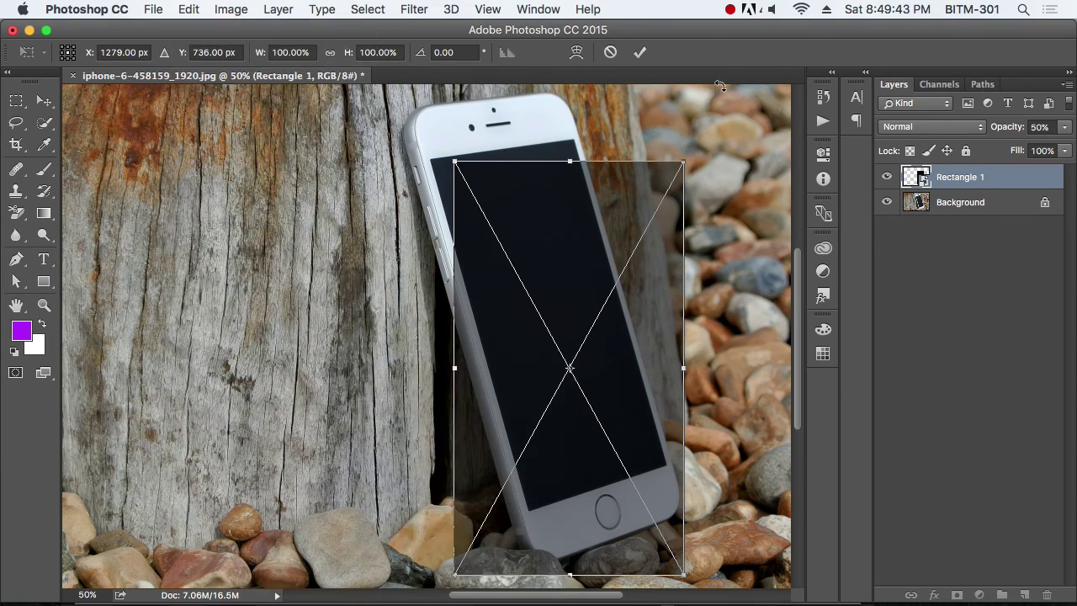
pyautogui.moveTo(457, 159); pyautogui.dragTo(585, 269)
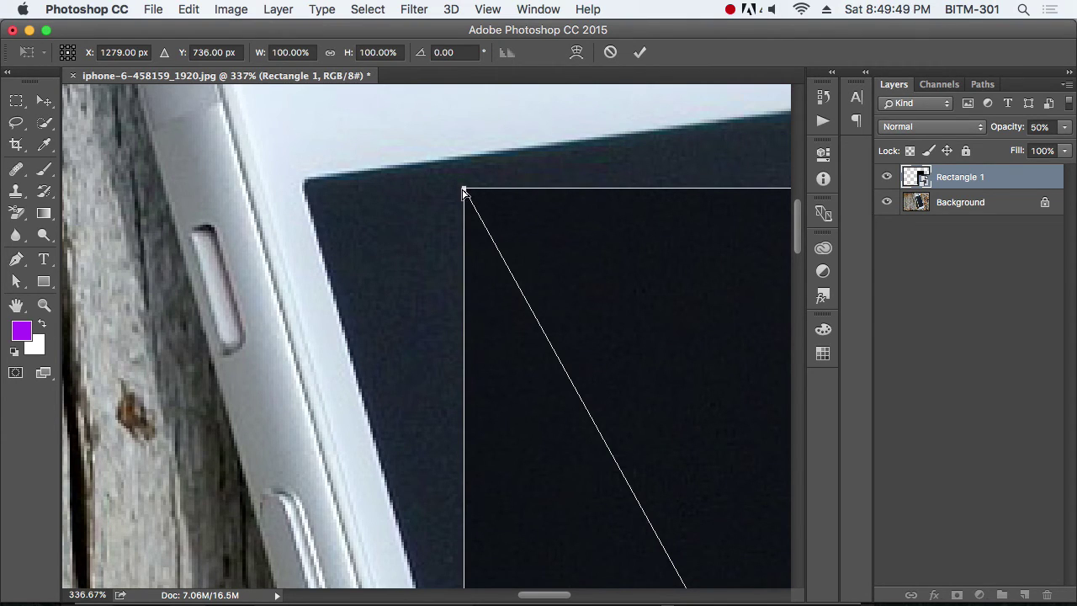
pyautogui.moveTo(465, 190); pyautogui.dragTo(304, 182)
# Distort the rectangle's upper-right, lower-right and lower-left corners onto the matching corners of the phone's screen
pyautogui.press('super+minus')
pyautogui.press('super+minus')
pyautogui.press('super+minus')
pyautogui.press('super+minus')
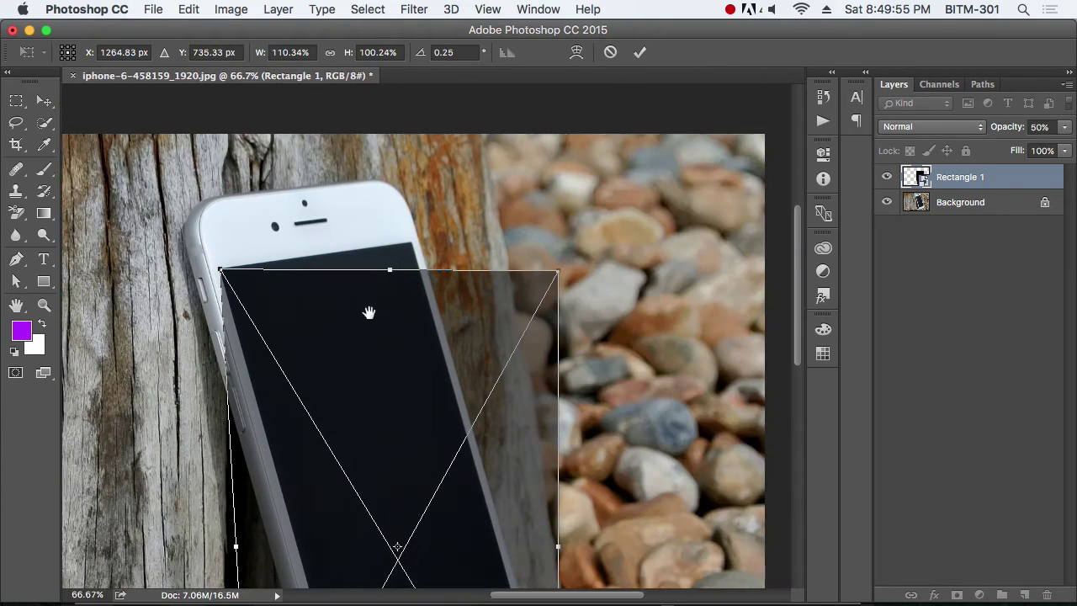
pyautogui.moveTo(368, 313); pyautogui.dragTo(362, 313)
pyautogui.moveTo(554, 275); pyautogui.dragTo(403, 242)
pyautogui.moveTo(530, 455); pyautogui.dragTo(537, 126)
pyautogui.moveTo(561, 497); pyautogui.dragTo(536, 343)
pyautogui.moveTo(256, 490); pyautogui.dragTo(383, 451)
# Refine the rectangle's lower-right corner so it meets the exact corner of the phone's screen
pyautogui.press('h')
pyautogui.moveTo(615, 387); pyautogui.dragTo(645, 447)
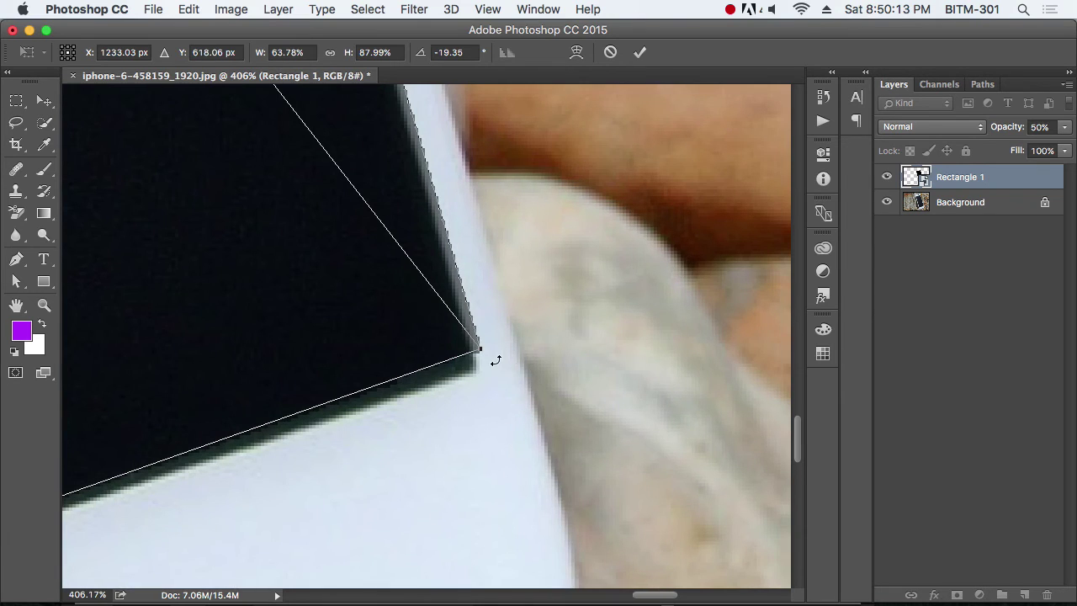
pyautogui.moveTo(481, 351); pyautogui.dragTo(480, 374)
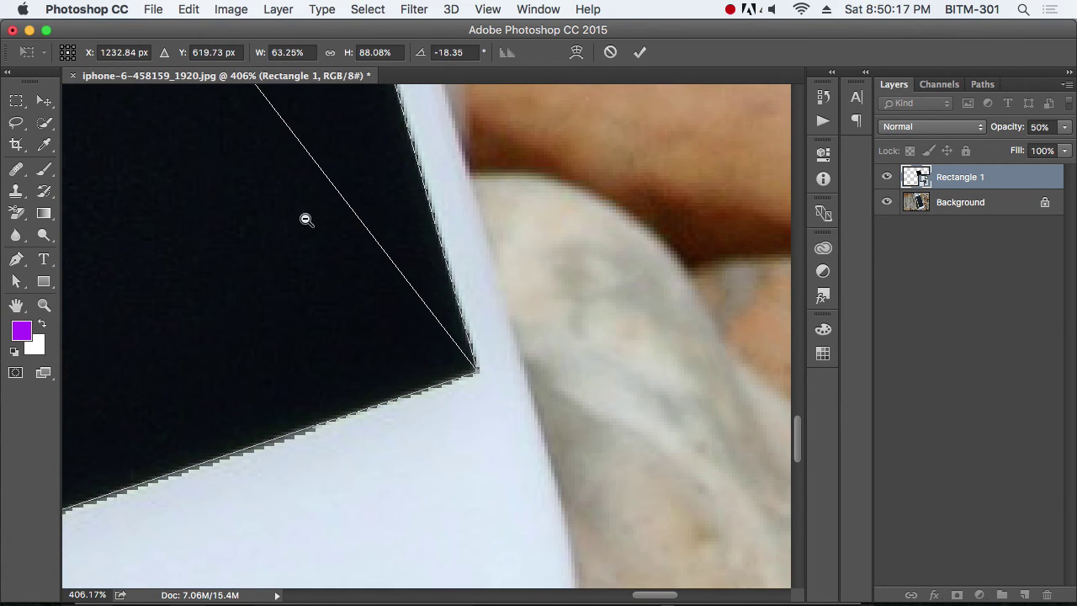
# Fine-tune the rectangle's two upper corners against the screen edges and apply the transformation
pyautogui.scroll(-6, 193, 239)
pyautogui.scroll(3, 336, 300)
pyautogui.hscroll(-2, 302, 286)
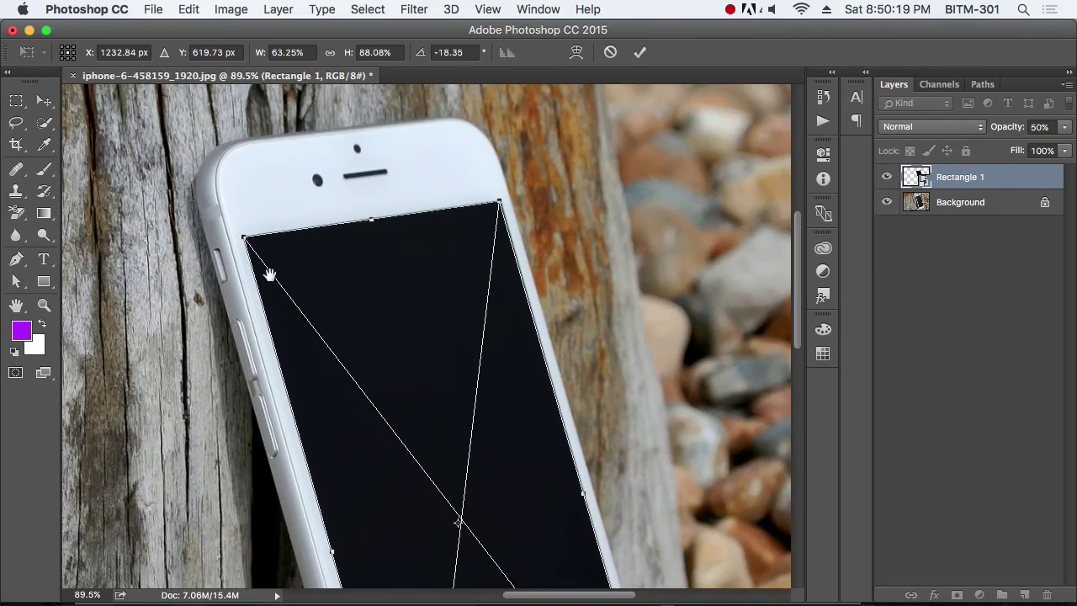
pyautogui.scroll(6, 239, 240)
pyautogui.moveTo(345, 265)
pyautogui.mouseDown()
pyautogui.moveTo(399, 294)
pyautogui.moveTo(339, 257)
pyautogui.mouseUp()
pyautogui.hscroll(5, 572, 328)
pyautogui.scroll(1, 573, 328)
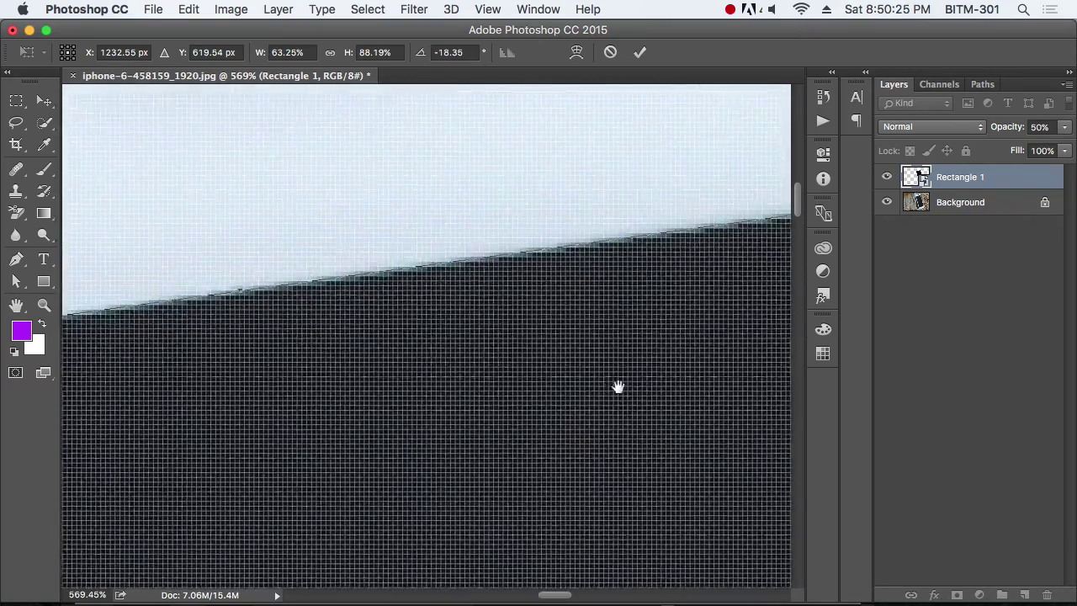
pyautogui.hscroll(5, 617, 387)
pyautogui.moveTo(630, 252)
pyautogui.mouseDown()
pyautogui.moveTo(631, 297)
pyautogui.moveTo(642, 243)
pyautogui.moveTo(619, 255)
pyautogui.moveTo(632, 249)
pyautogui.mouseUp()
pyautogui.press('Return')
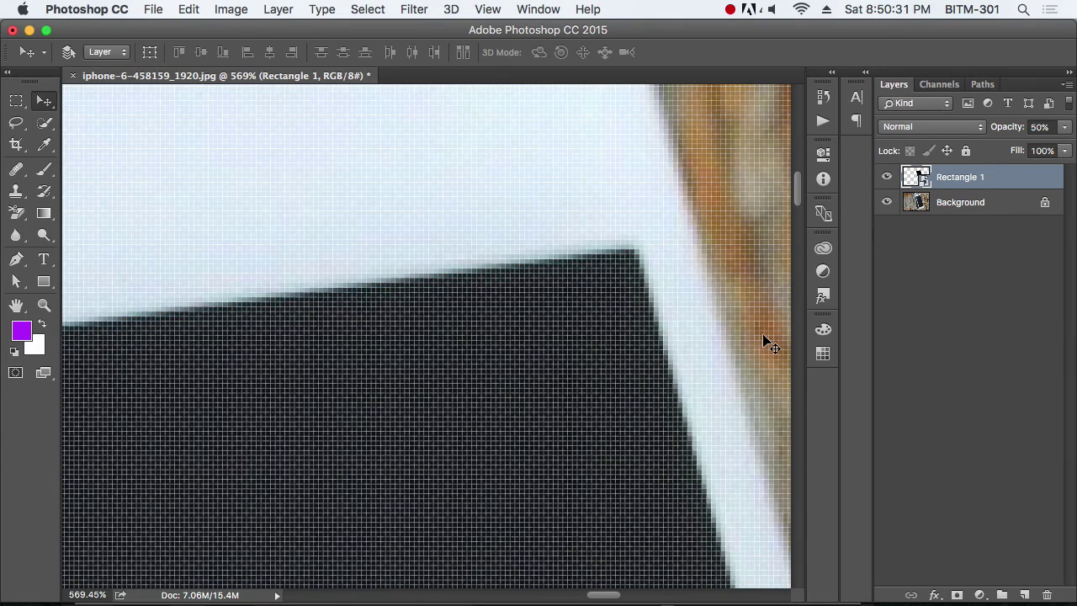
# Set the Rectangle 1 layer's opacity to 100% and open the smart object's contents for editing
pyautogui.scroll(-8, 534, 380)
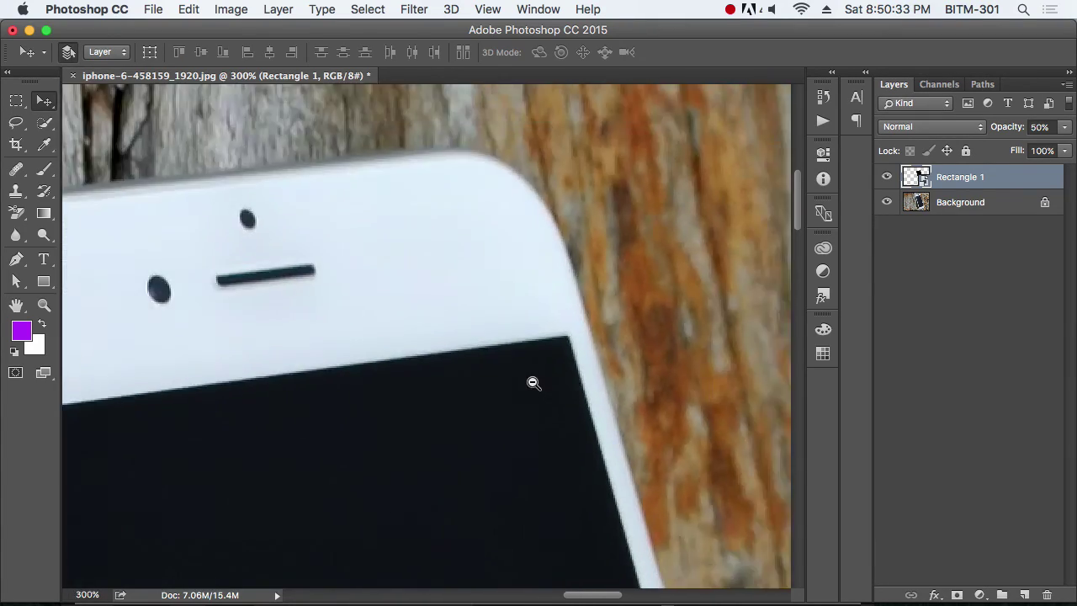
pyautogui.scroll(-5, 544, 417)
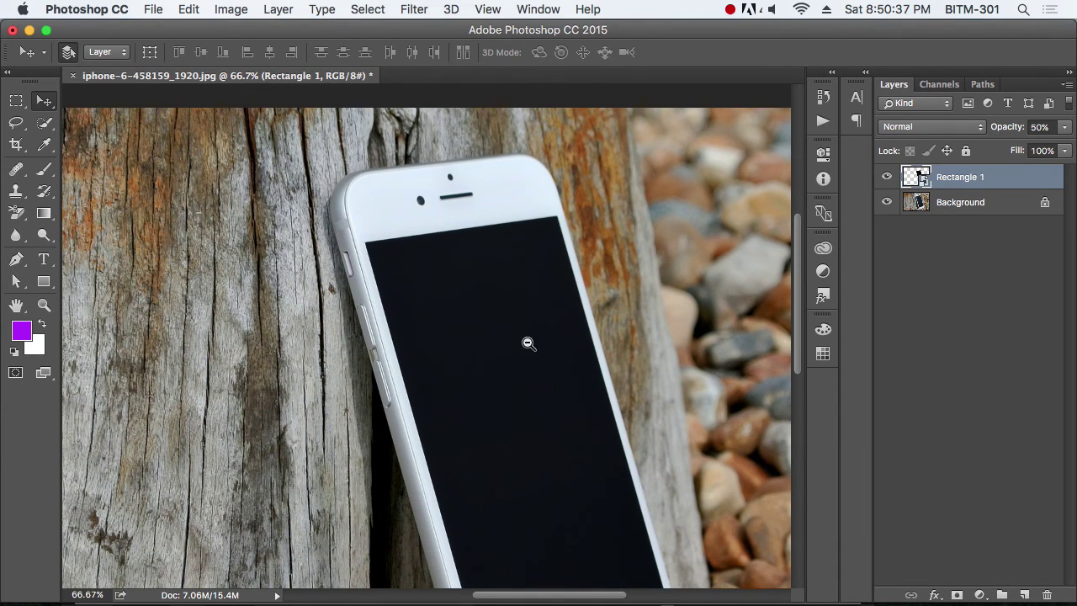
pyautogui.scroll(-1, 558, 337)
pyautogui.scroll(-2, 538, 373)
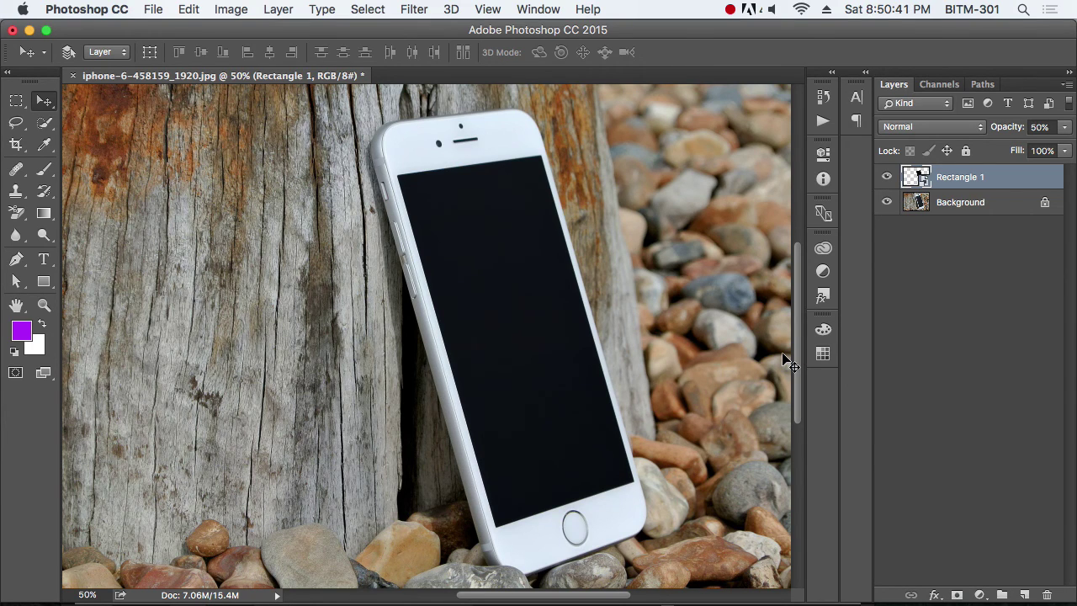
pyautogui.press('0')
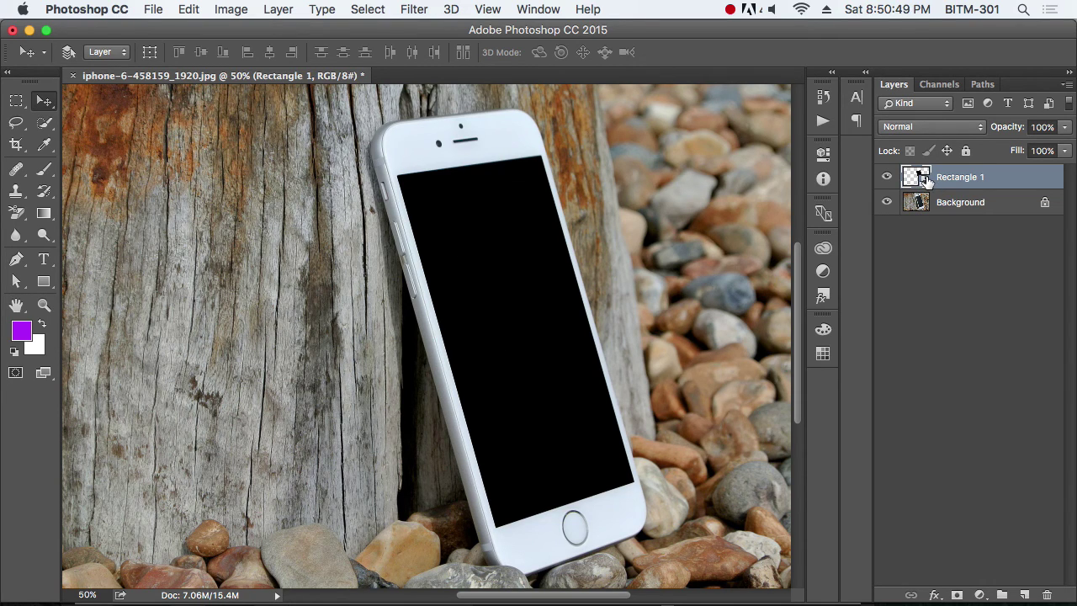
pyautogui.doubleClick(925, 180)
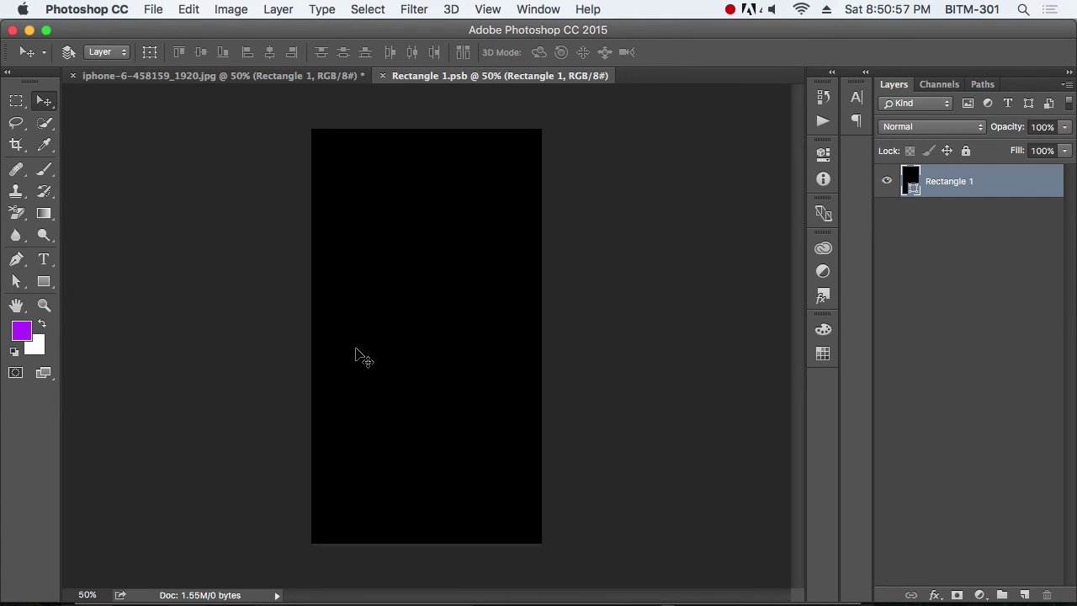
# Preview the pictures in the imags folder and open the pep image
pyautogui.press('super+o')
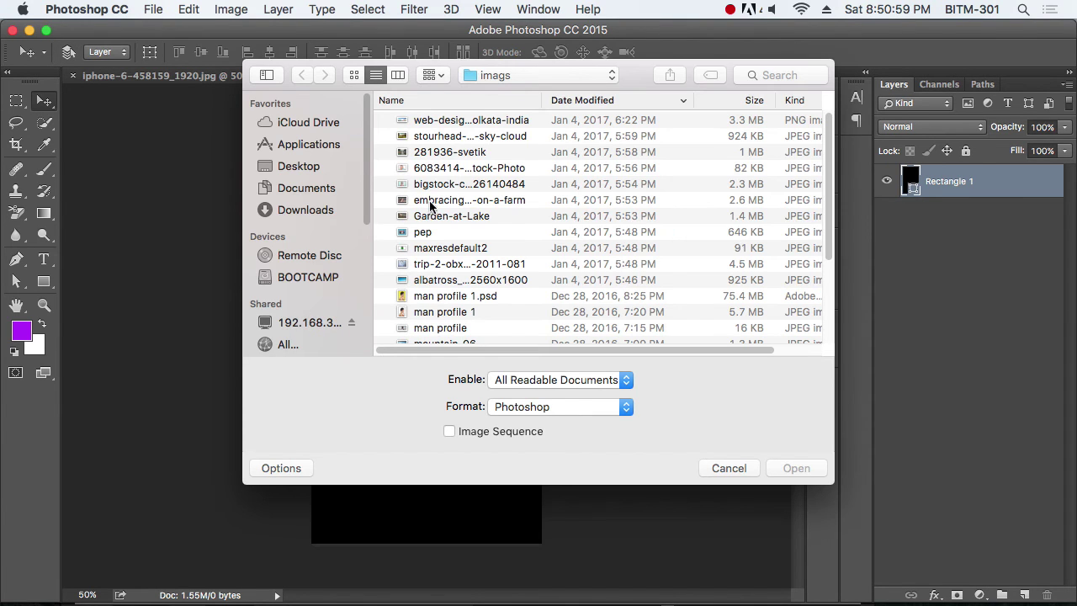
pyautogui.click(467, 123)
pyautogui.press('space')
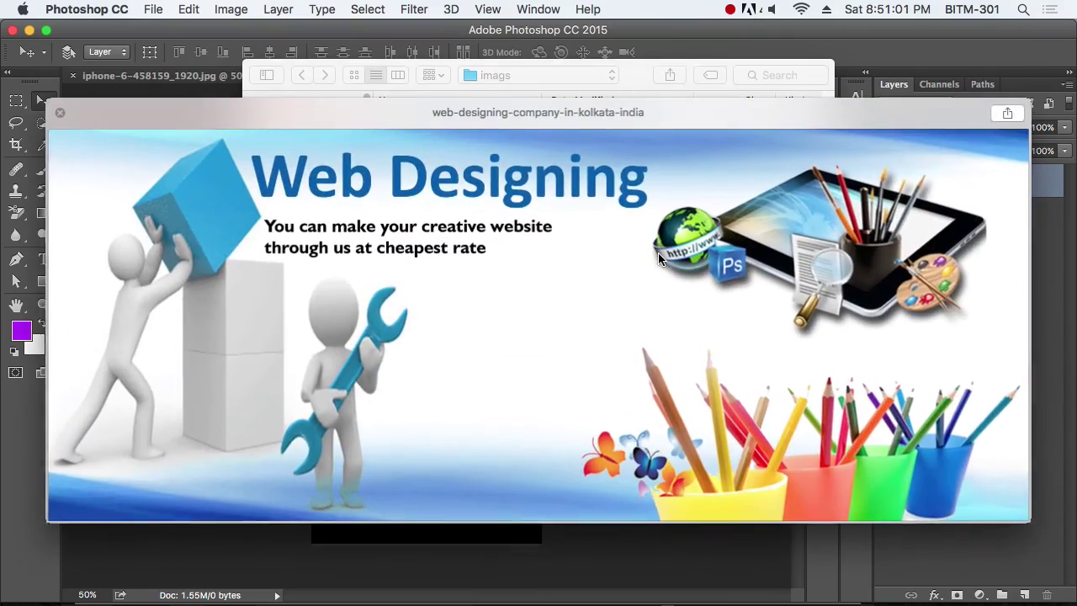
pyautogui.press('Down')
pyautogui.press('Down')
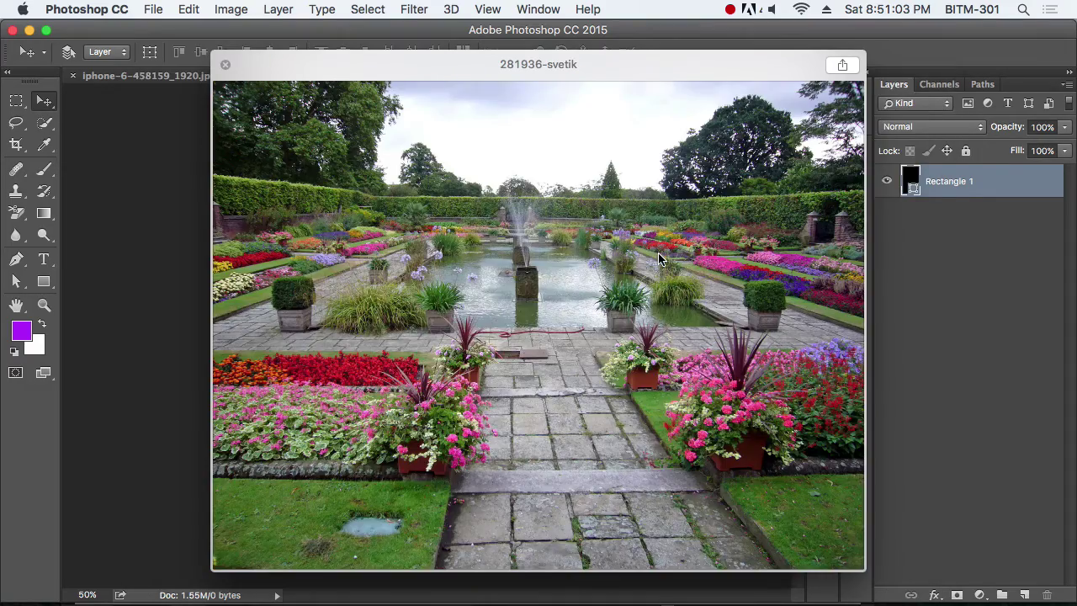
pyautogui.press('Down')
pyautogui.press('Down')
pyautogui.press('Down')
pyautogui.press('Down')
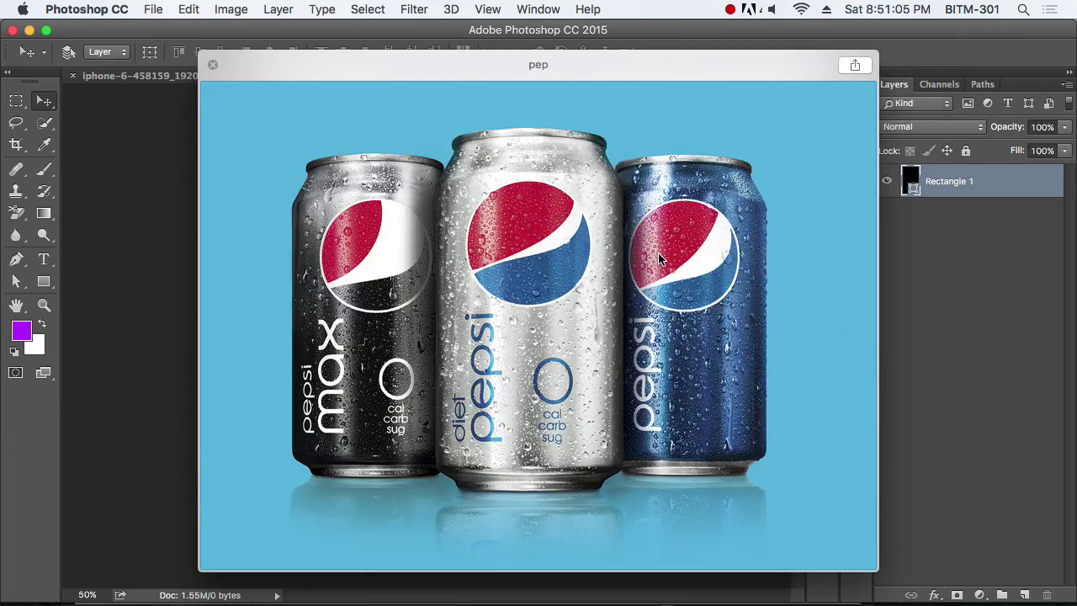
pyautogui.press('Down')
pyautogui.press('Up')
pyautogui.press('space')
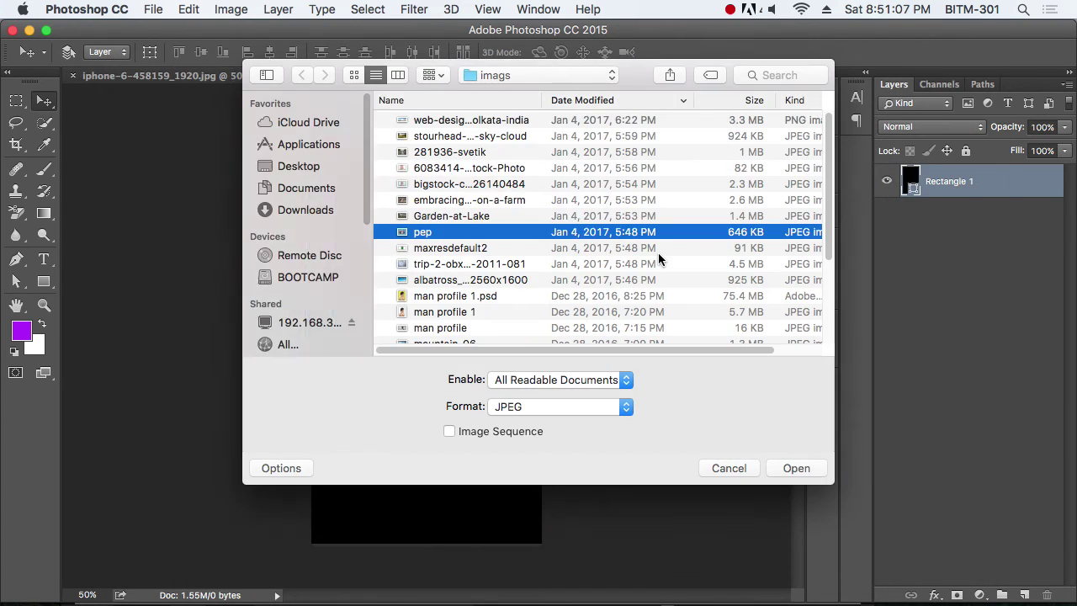
pyautogui.press('Return')
# Copy the whole pep image, close its document and paste it into Rectangle 1.psb
pyautogui.press('super+BackSpace')
pyautogui.press('super+w')
pyautogui.press('super+d')
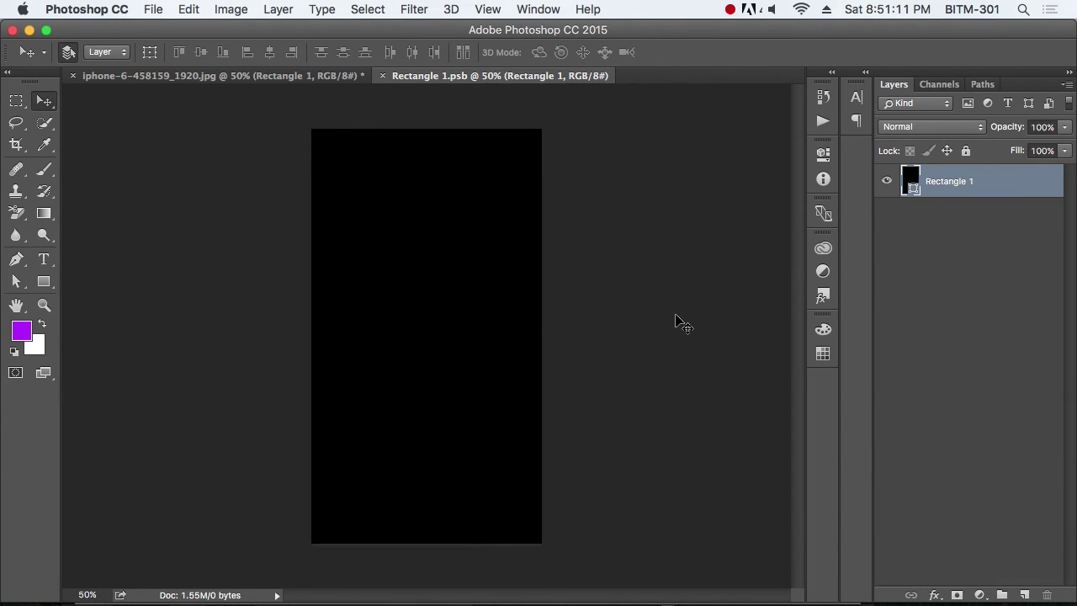
pyautogui.press('super+v')
# Scale down the pasted pep layer and position it to fill the canvas with the silver can centred, and clear the selection
pyautogui.press('super+minus')
pyautogui.press('super+minus')
pyautogui.press('super+t')
pyautogui.moveTo(681, 491); pyautogui.dragTo(522, 429)
pyautogui.moveTo(520, 376); pyautogui.dragTo(477, 376)
pyautogui.press('Return')
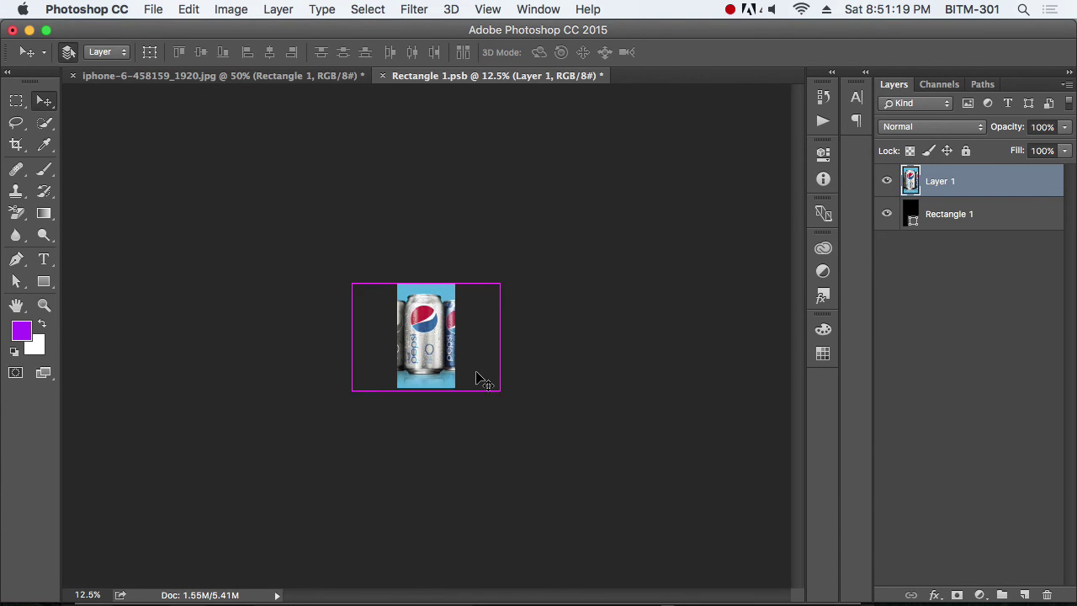
pyautogui.press('super+d')
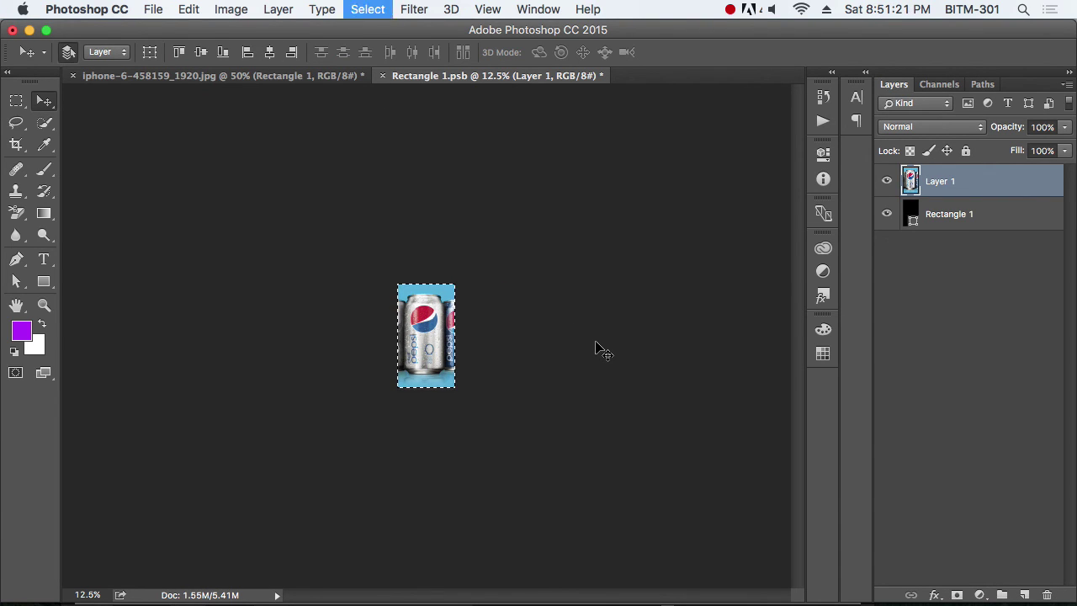
pyautogui.moveTo(380, 327); pyautogui.dragTo(549, 400)
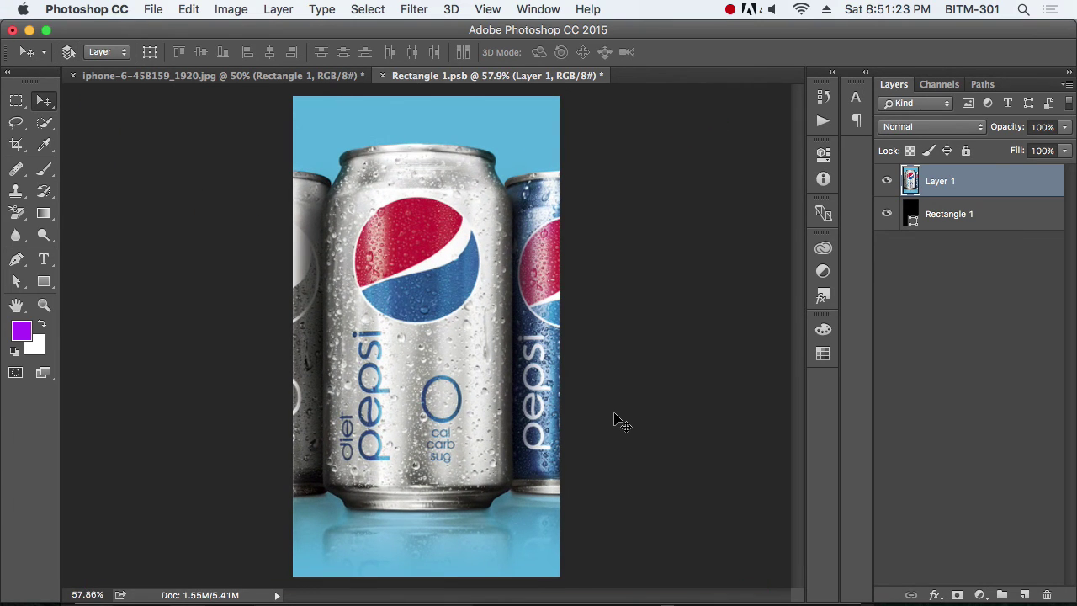
pyautogui.moveTo(541, 322); pyautogui.dragTo(516, 324)
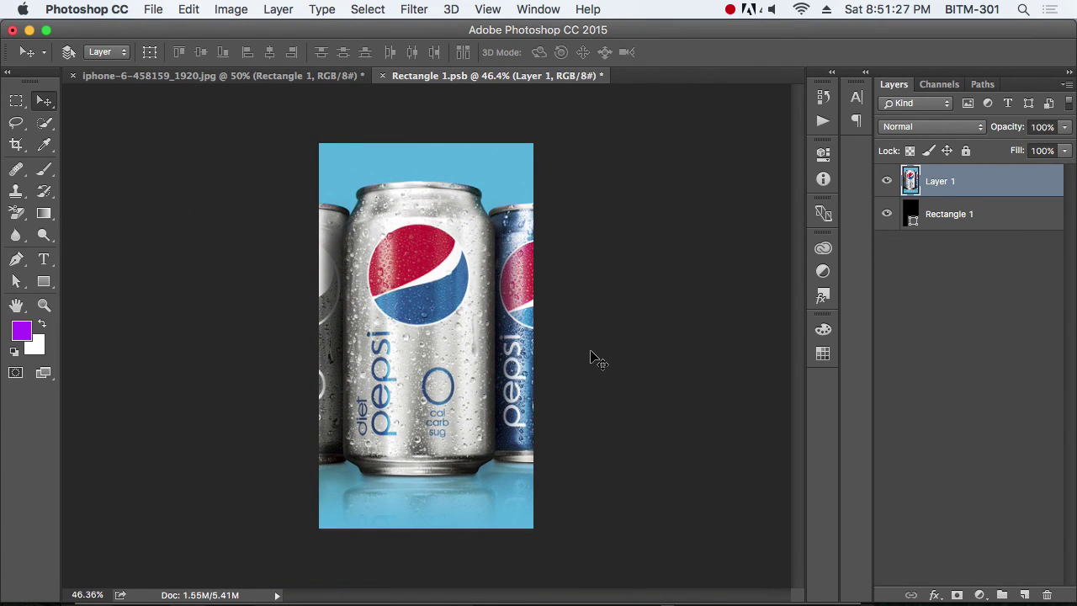
# Save Rectangle 1.psb and check the updated phone screen in iphone-6-458159_1920.jpg
pyautogui.press('super+s')
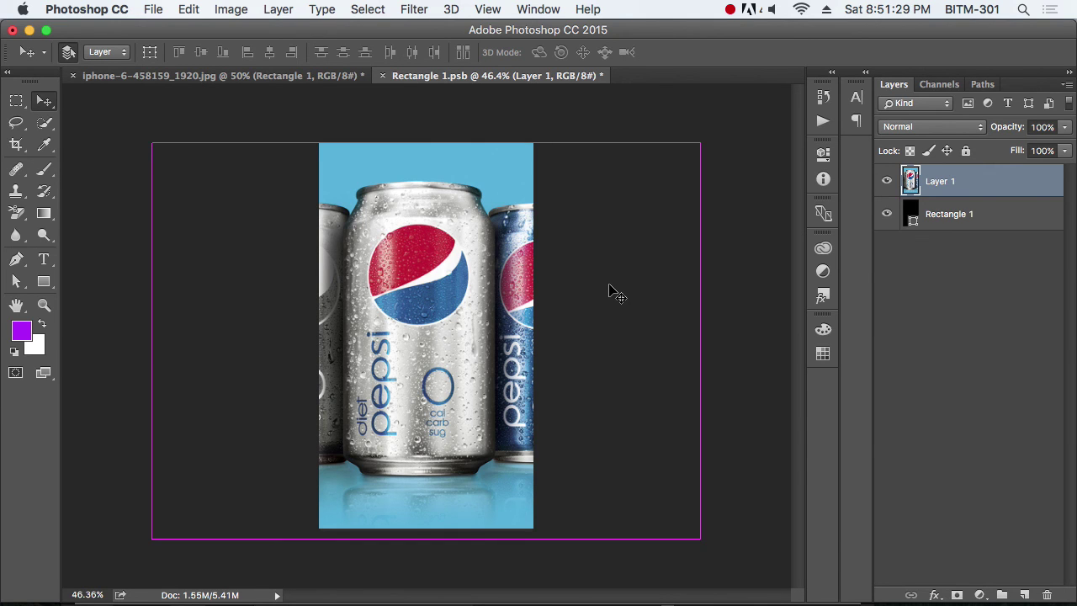
pyautogui.click(217, 81)
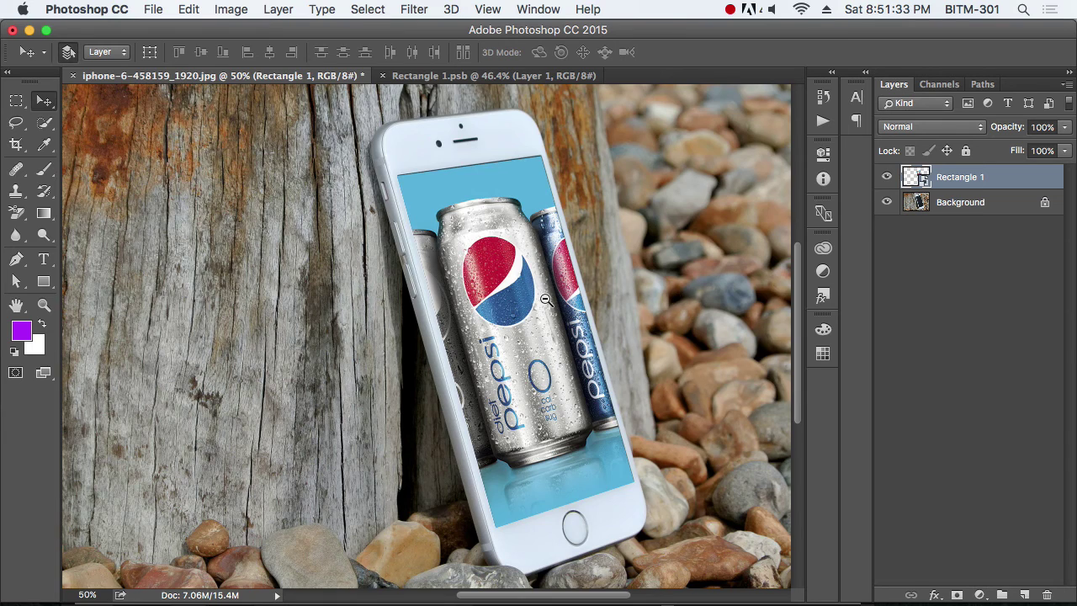
pyautogui.keyDown('alt'); pyautogui.click(545, 300); pyautogui.keyUp('alt')
pyautogui.keyDown('alt'); pyautogui.click(545, 299); pyautogui.keyUp('alt')
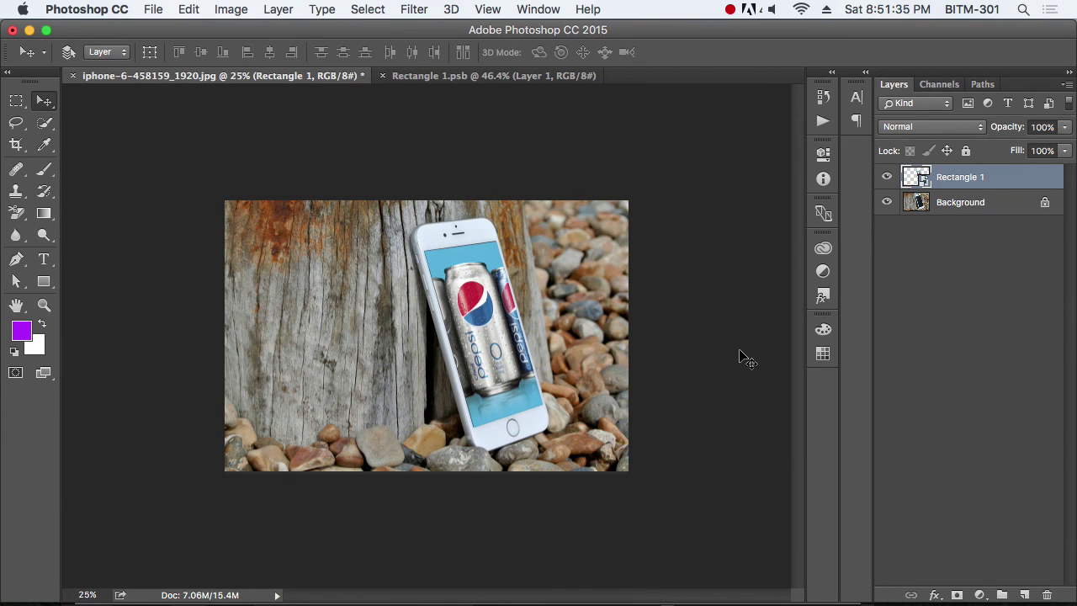
# Return to Rectangle 1.psb, browse the Desktop for an image to open and preview cdp-Graphic-Design
pyautogui.click(506, 80)
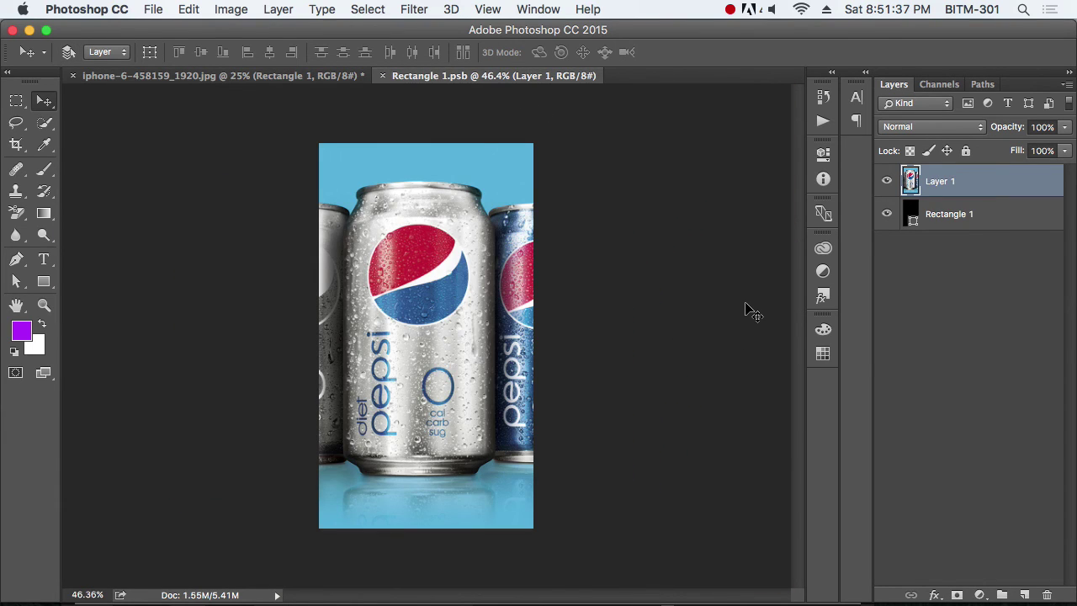
pyautogui.press('super+o')
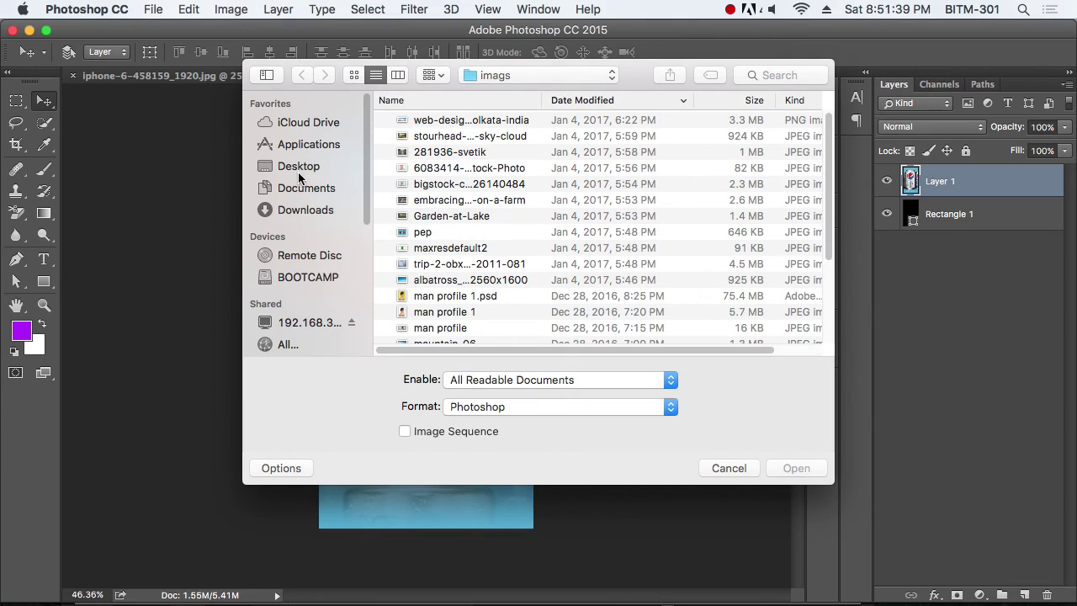
pyautogui.click(299, 172)
pyautogui.click(454, 138)
pyautogui.press('space')
pyautogui.press('space')
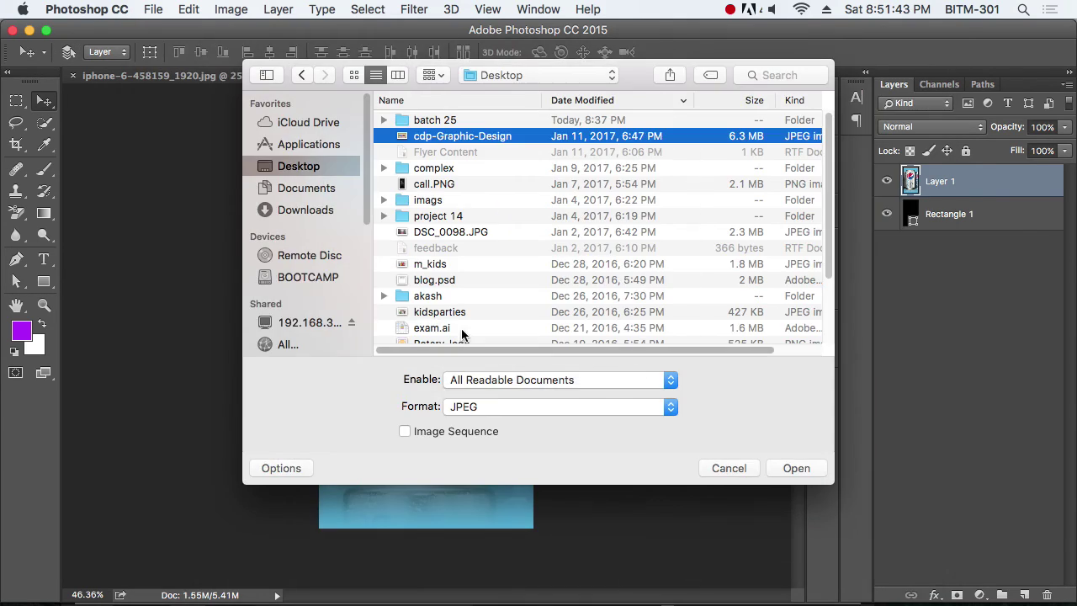
# Preview the DSC_0098.JPG photo on the Desktop and open only that file
pyautogui.keyDown('super'); pyautogui.click(433, 184); pyautogui.keyUp('super')
pyautogui.keyDown('super'); pyautogui.click(446, 232); pyautogui.keyUp('super')
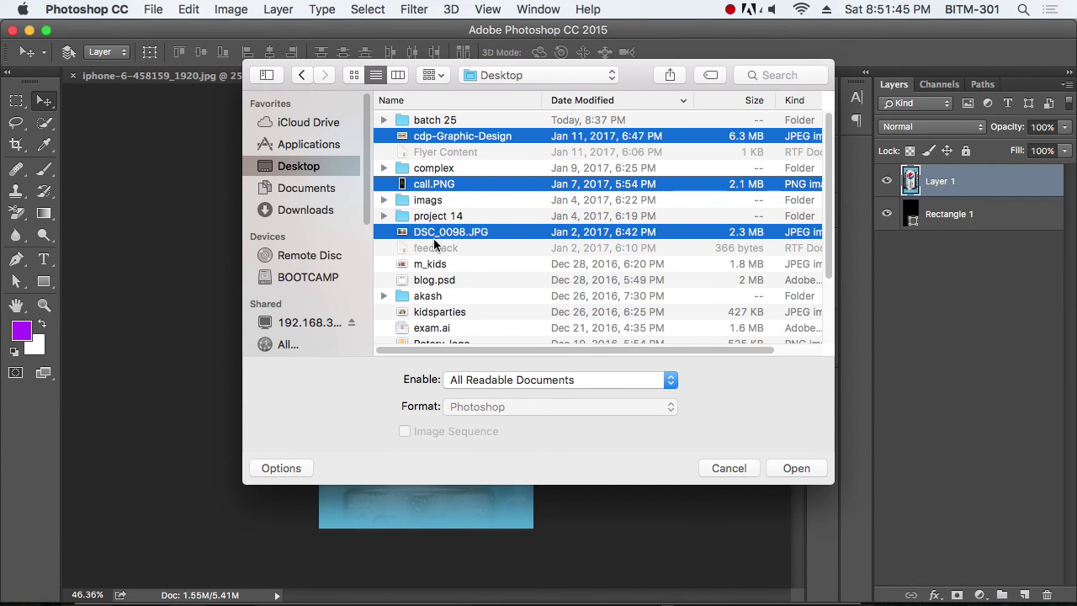
pyautogui.click(436, 217)
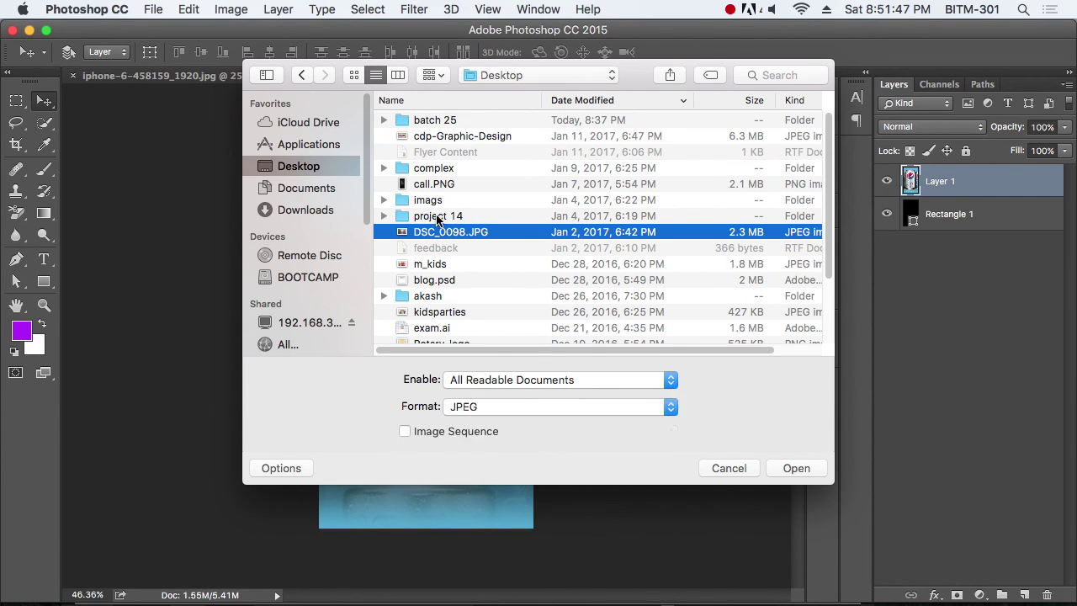
pyautogui.click(446, 234)
pyautogui.press('space')
pyautogui.press('space')
pyautogui.click(796, 468)
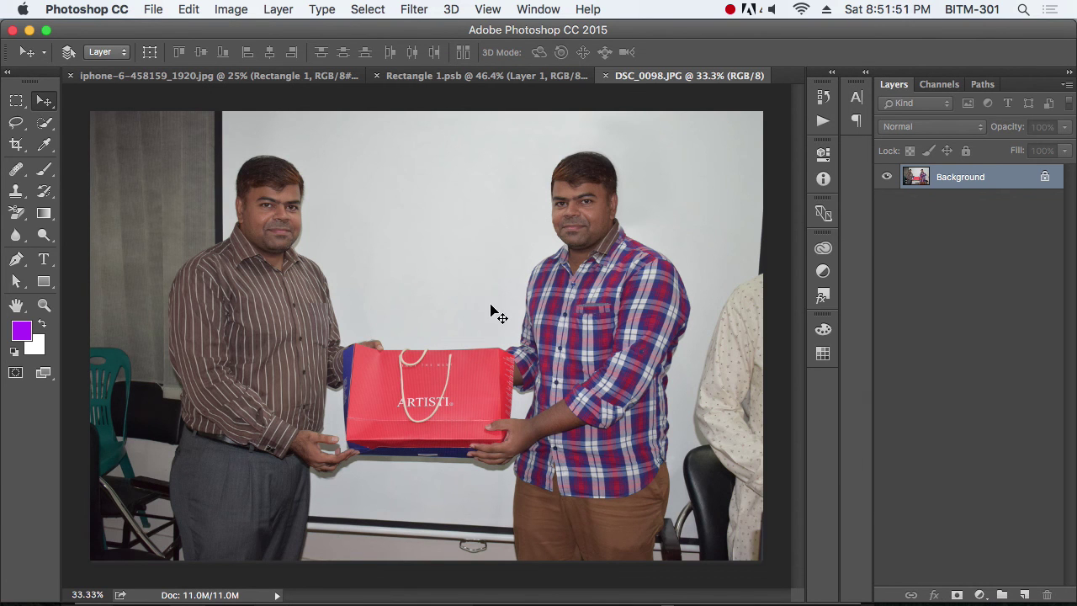
# Copy a rectangular area around the man in the striped shirt, close the photo and paste it into Rectangle 1.psb
pyautogui.press('m')
pyautogui.moveTo(131, 131); pyautogui.dragTo(363, 560)
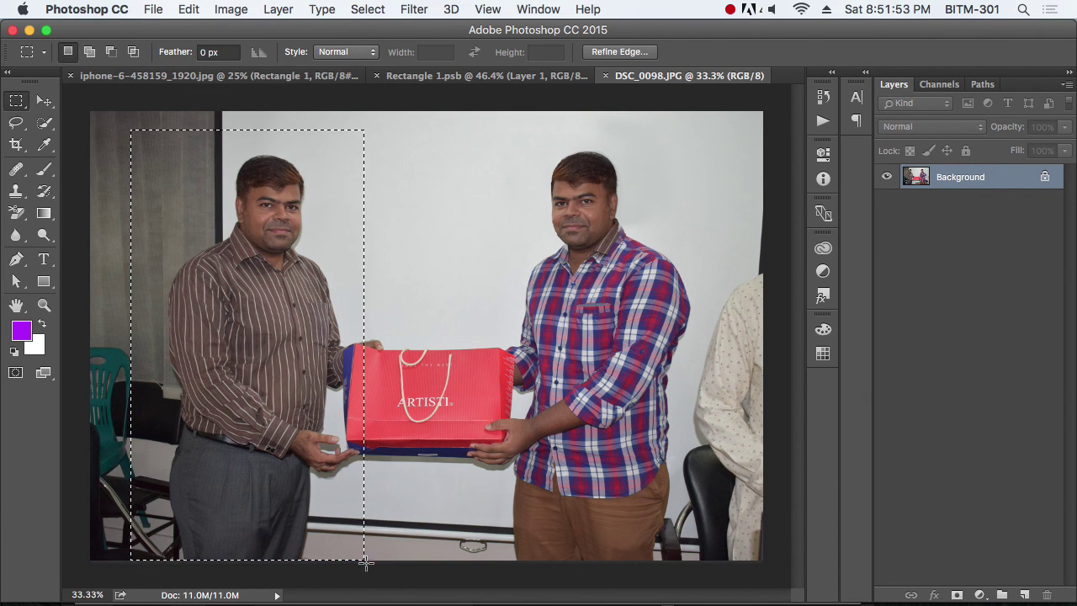
pyautogui.press('super+w')
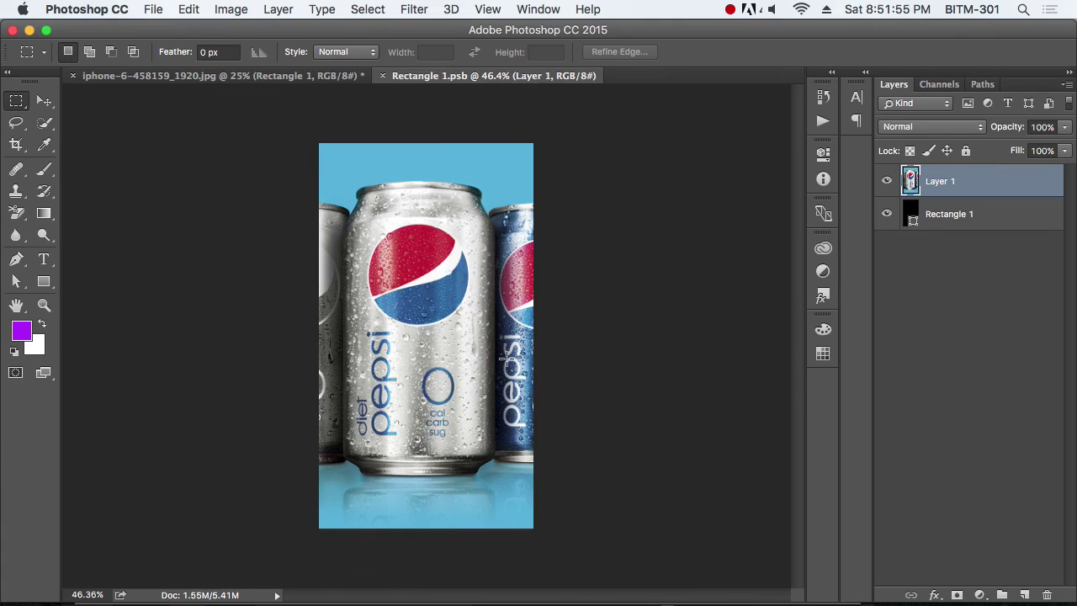
pyautogui.press('super+v')
# Scale down the pasted photo layer and position it to fill the canvas with the man in the striped shirt centred
pyautogui.press('super+t')
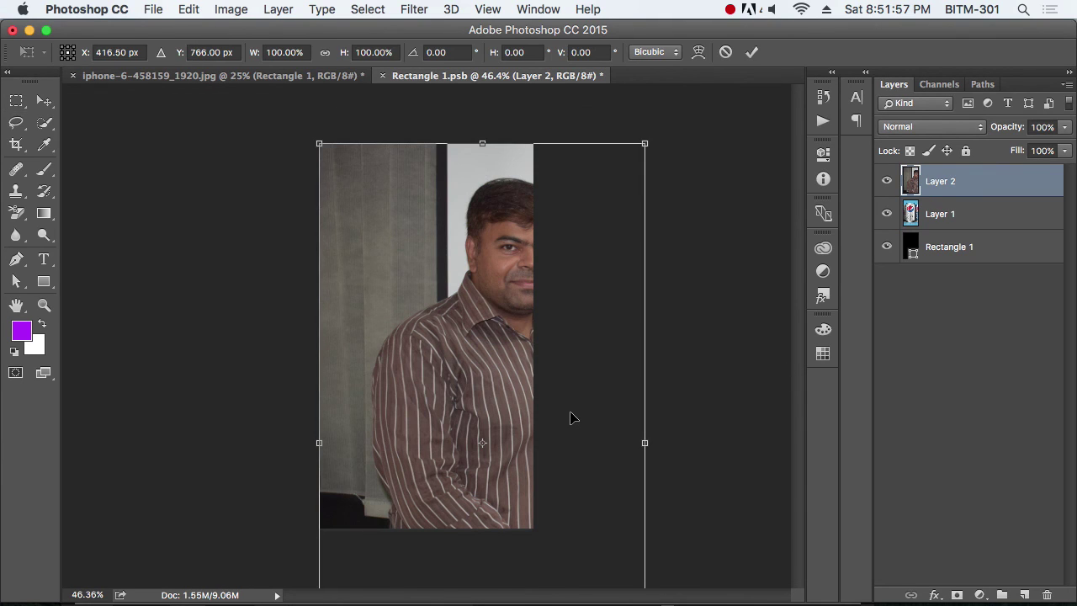
pyautogui.press('super+minus')
pyautogui.press('super+minus')
pyautogui.press('super+minus')
pyautogui.moveTo(505, 485); pyautogui.dragTo(450, 439)
pyautogui.moveTo(438, 365); pyautogui.dragTo(506, 439)
pyautogui.press('v')
pyautogui.moveTo(505, 336); pyautogui.dragTo(481, 333)
# Save Rectangle 1.psb and inspect the updated phone screen up close in iphone-6-458159_1920.jpg
pyautogui.press('super+s')
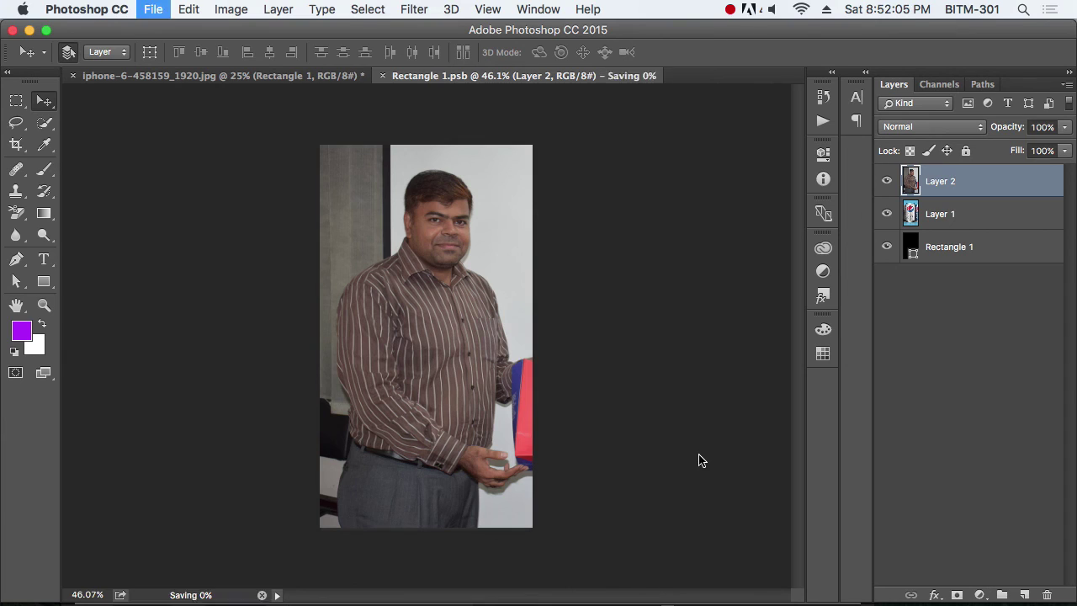
pyautogui.click(212, 77)
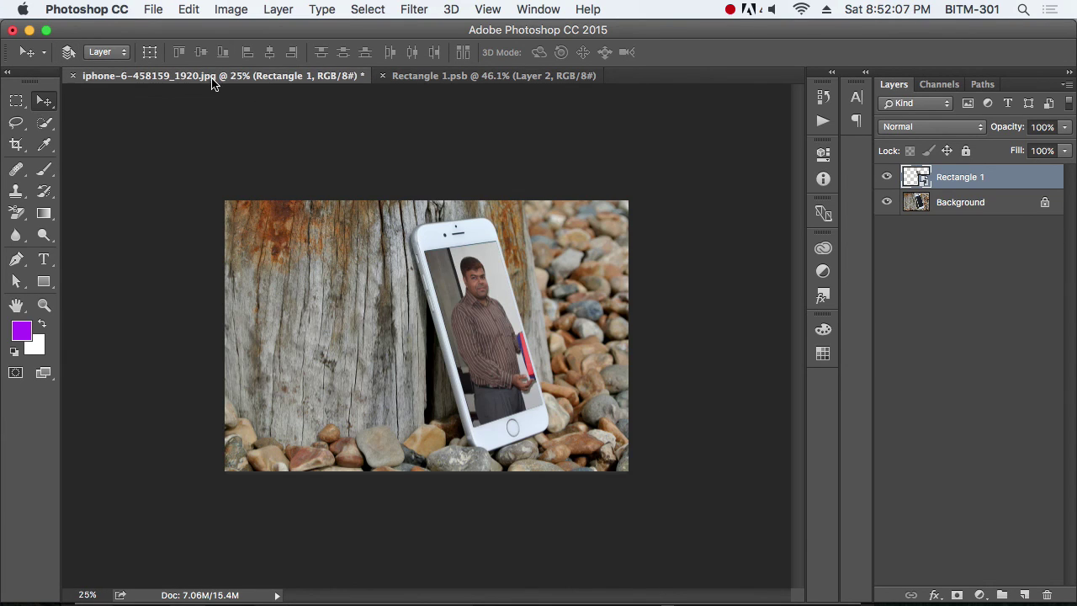
pyautogui.moveTo(481, 301); pyautogui.dragTo(649, 380)
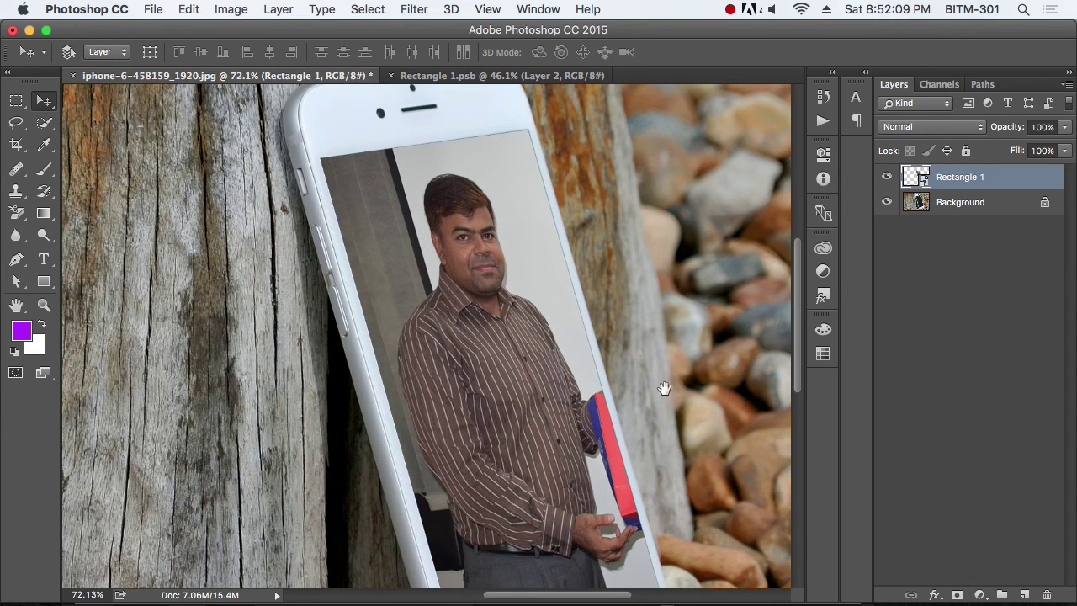
pyautogui.scroll(-5, 613, 362)
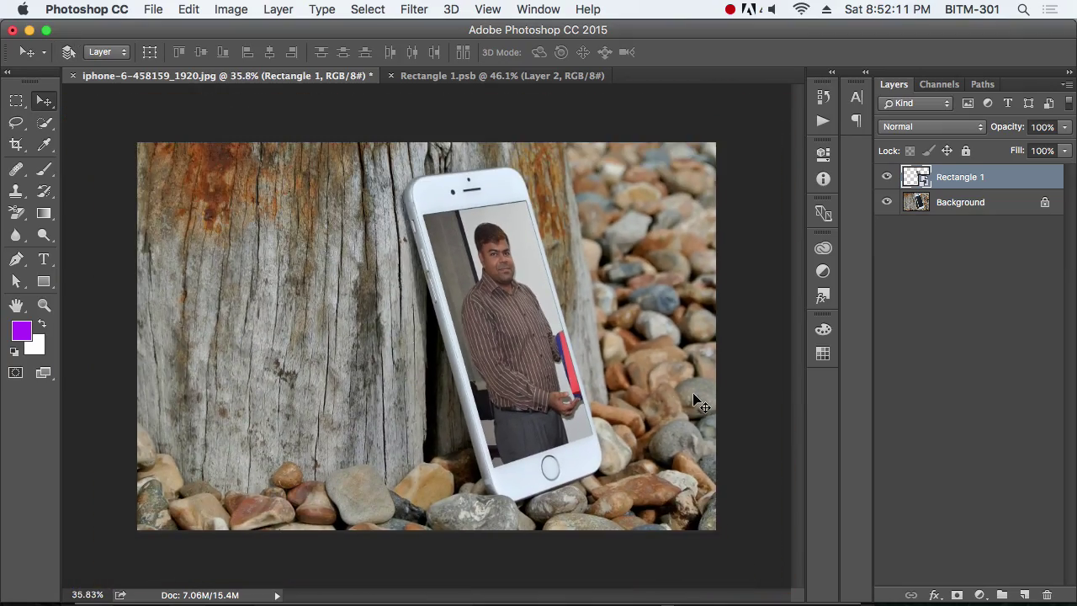